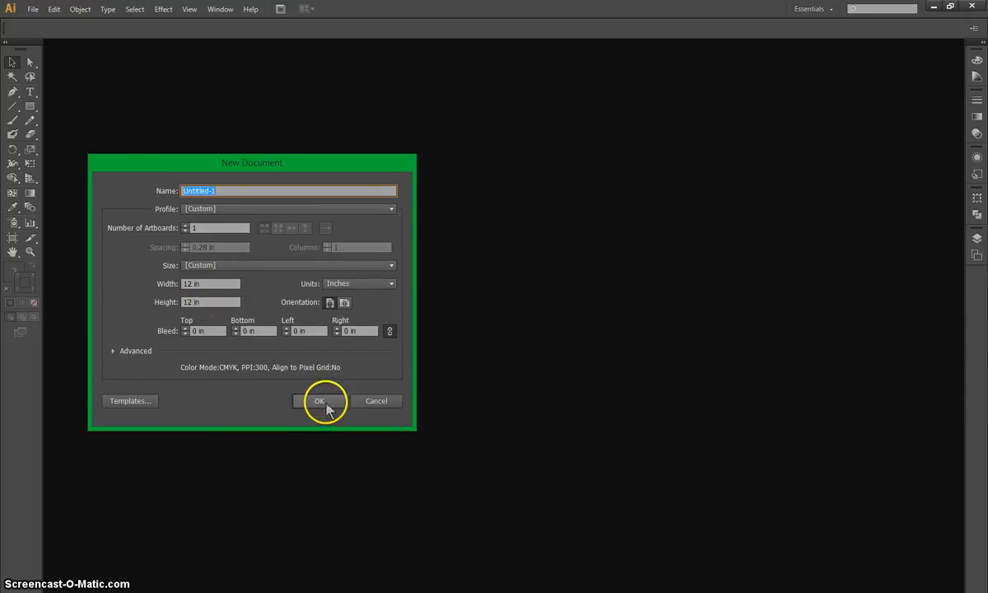
Create a new document with one 12 by 12 in artboard.
left_click(325, 404)
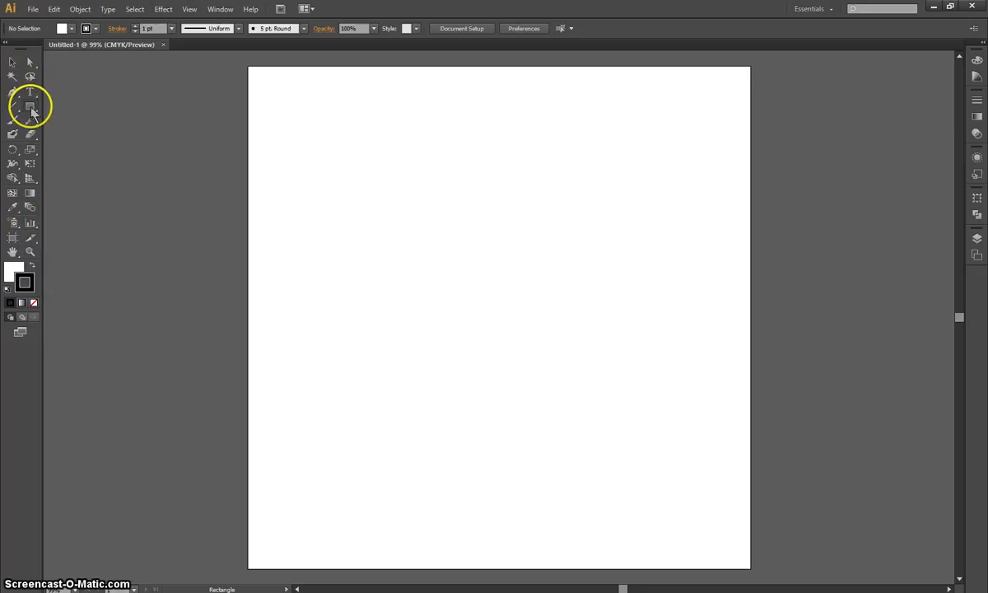
Detach the shape tools as a floating palette and place it over the artboard's upper right corner.
left_click_drag(30, 108, 71, 181)
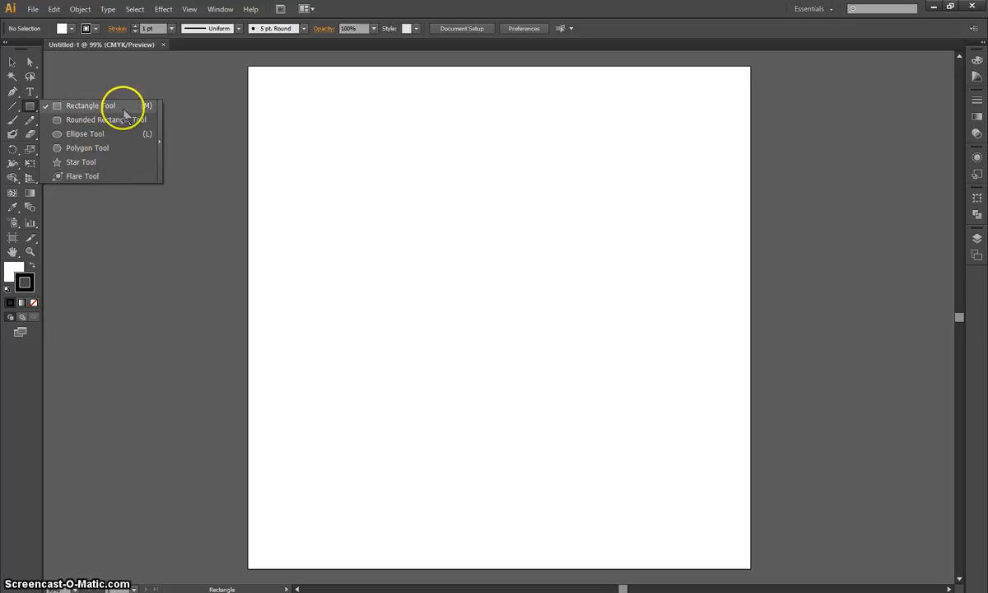
left_click(35, 107)
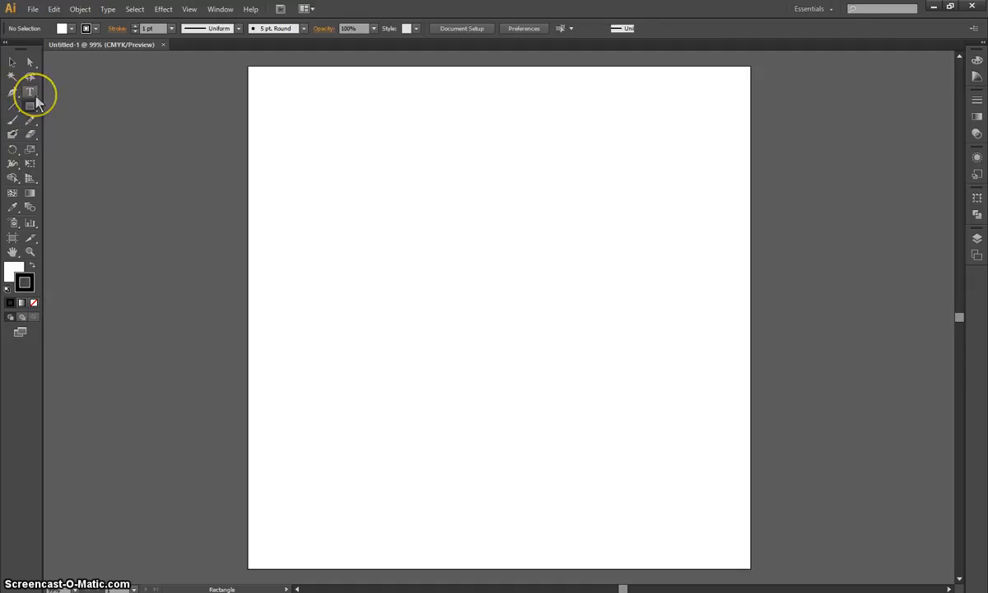
left_click(34, 96)
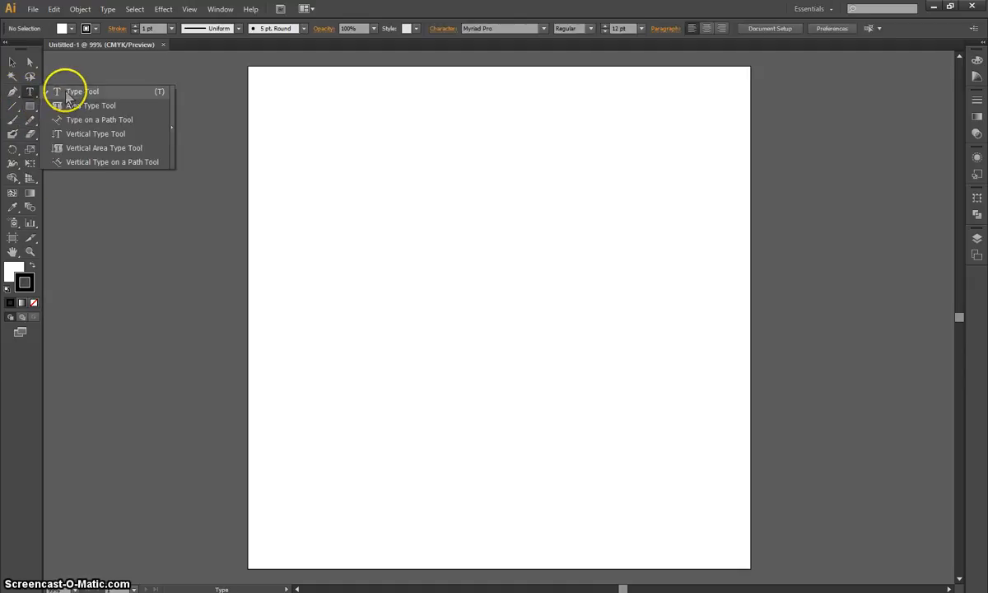
left_click(30, 96)
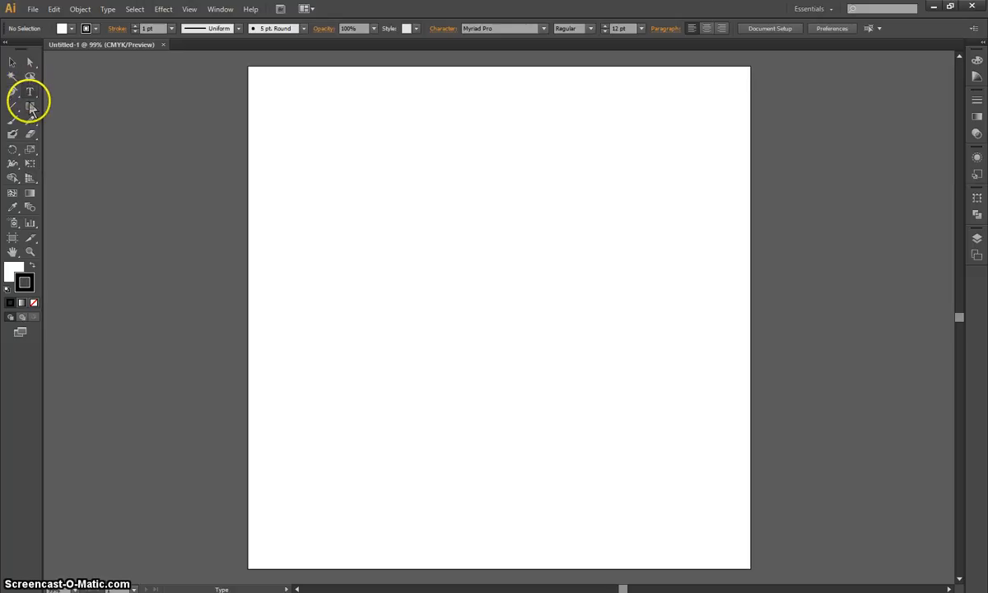
left_click(31, 107)
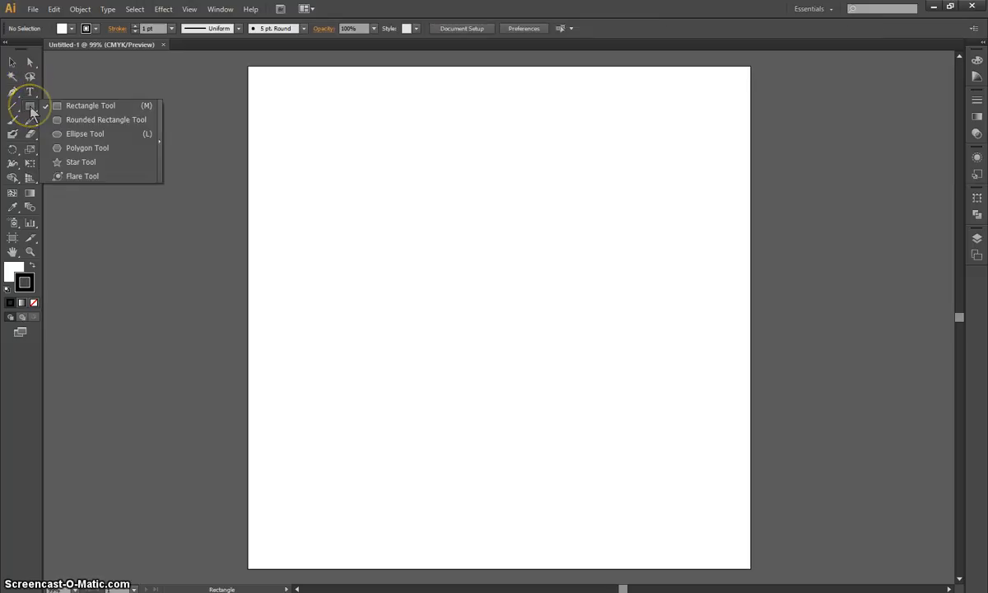
left_click(161, 146)
left_click_drag(97, 114, 677, 103)
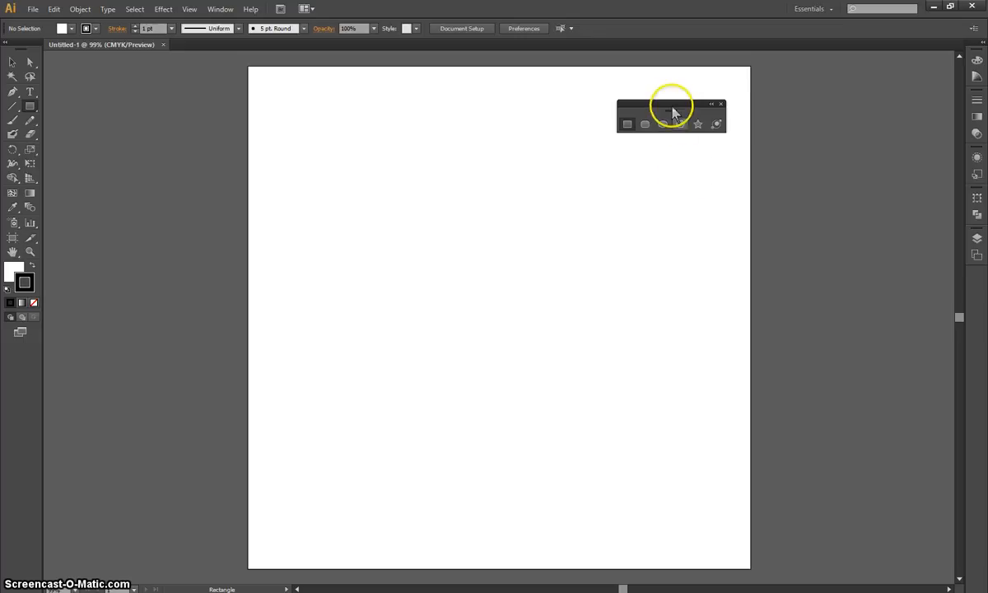
left_click_drag(690, 101, 704, 71)
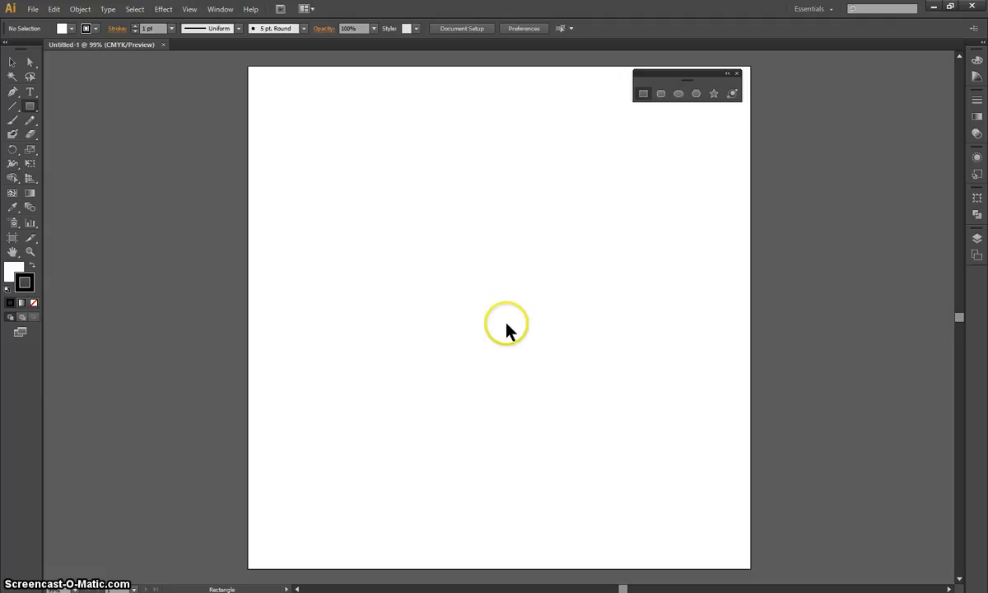
Create a rectangle exactly 3 in wide and 3 in high, just right of the artboard's centre.
left_click(531, 287)
left_click_drag(145, 185, 654, 140)
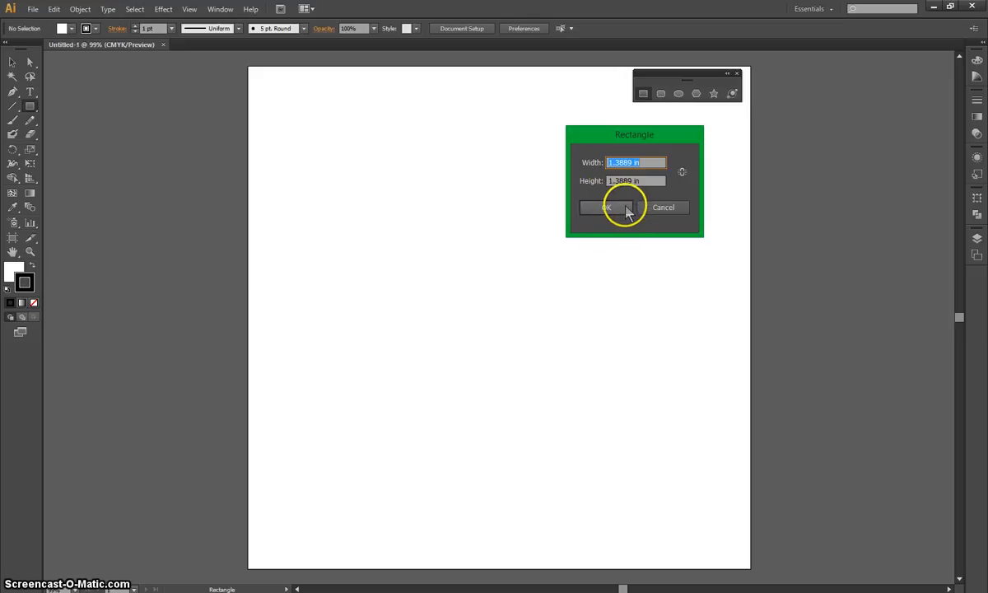
left_click_drag(635, 183, 613, 180)
type("3")
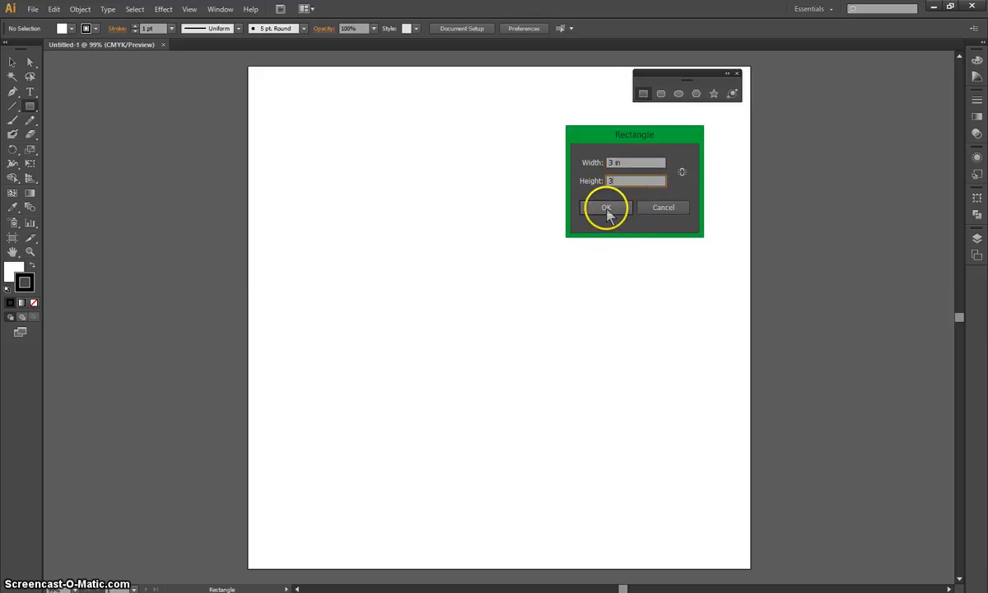
left_click(634, 162)
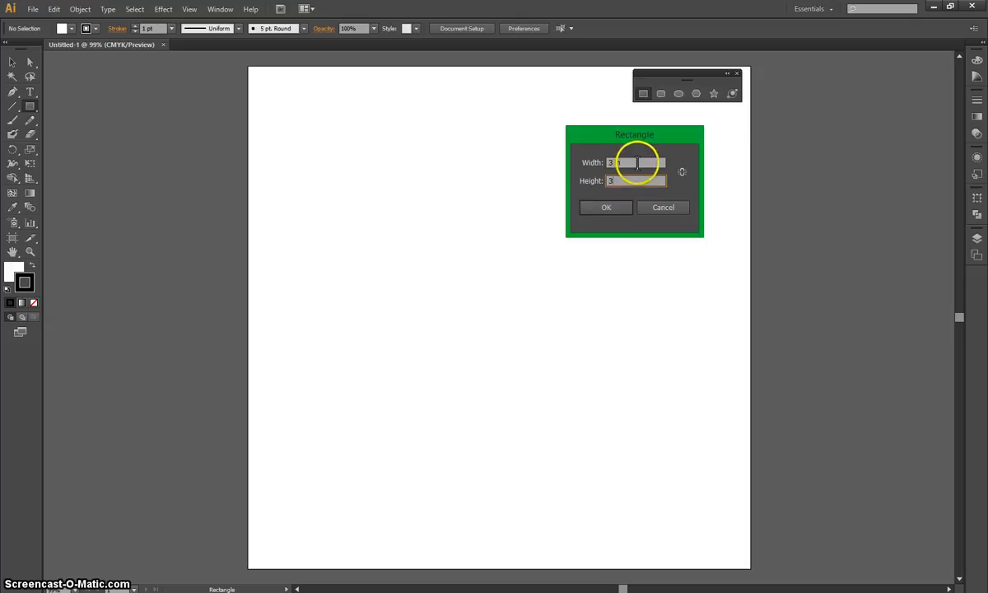
left_click(606, 207)
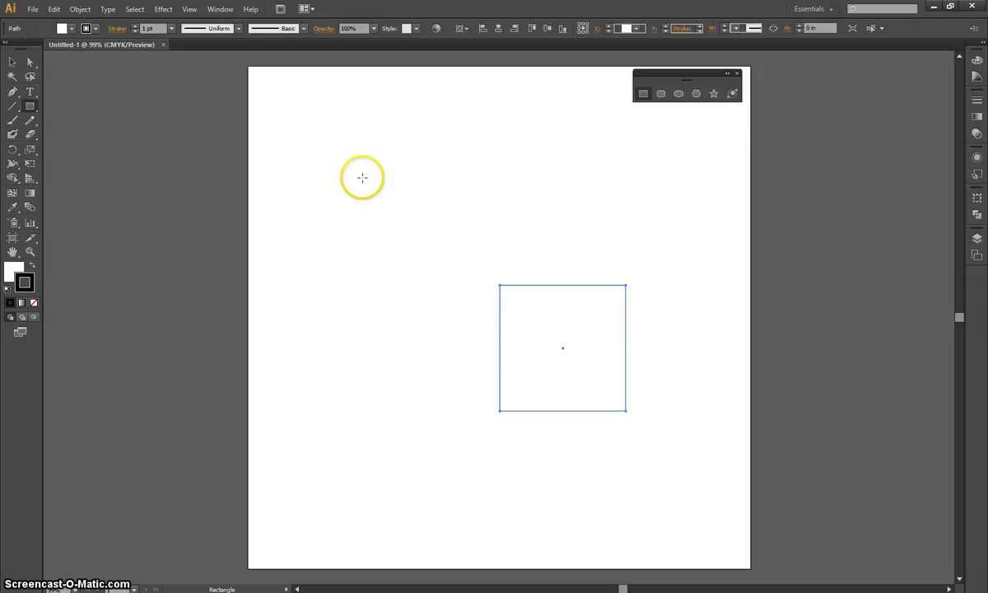
Draw a square about 1.84 in wide near the artboard's upper left and a rounded rectangle about 1.75 by 1.22 in beside it.
mouse_move(333, 131)
left_mouse_down()
mouse_move(468, 245)
mouse_move(571, 177)
mouse_move(432, 269)
mouse_move(569, 225)
mouse_move(581, 191)
mouse_move(429, 189)
mouse_move(421, 214)
mouse_move(410, 207)
left_mouse_up()
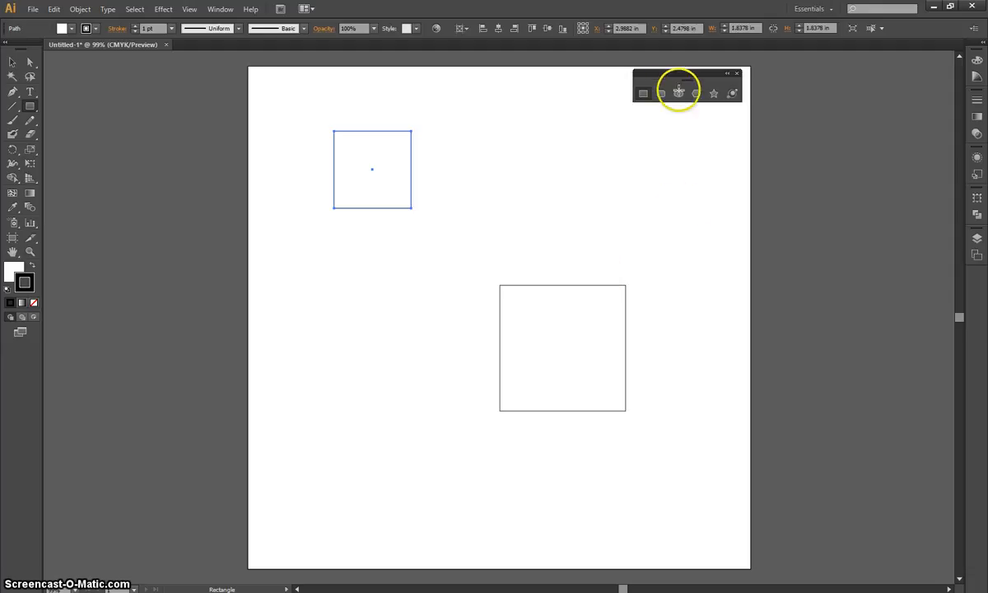
left_click(660, 93)
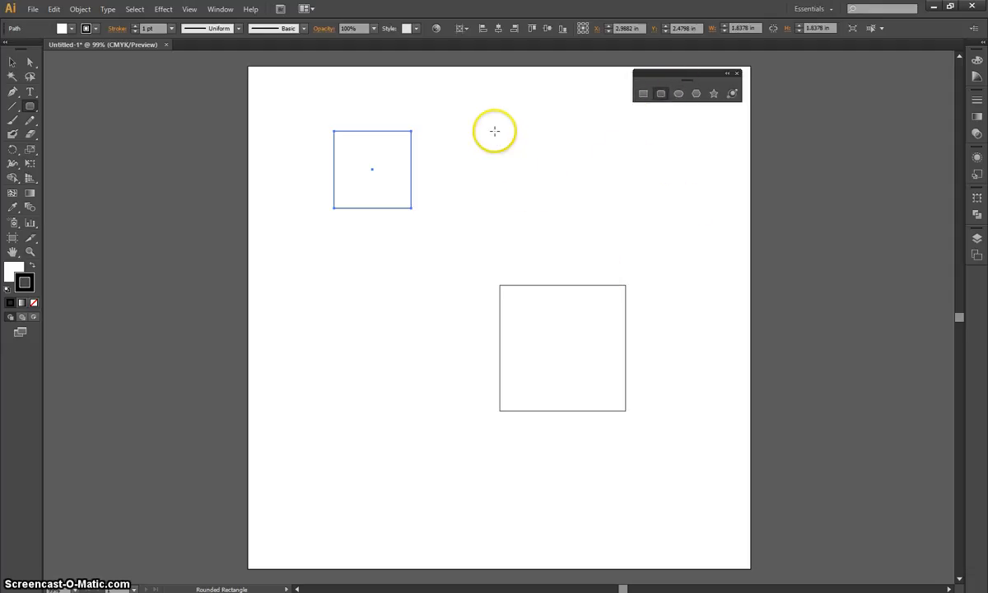
left_click_drag(494, 130, 568, 181)
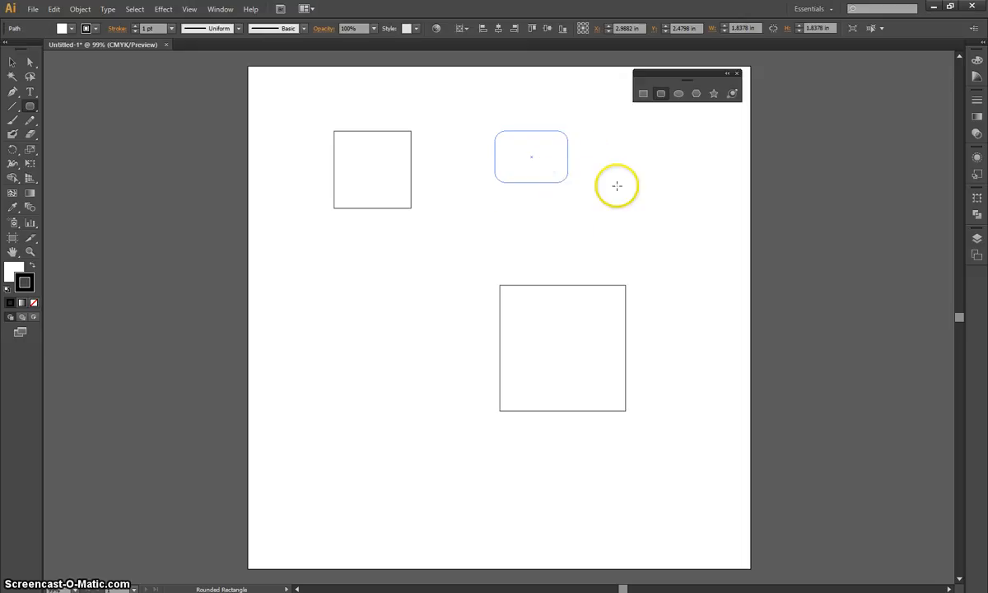
Create a rounded rectangle exactly 2 by 2 in with a 0.25 in corner radius near the artboard's right edge.
left_click(651, 192)
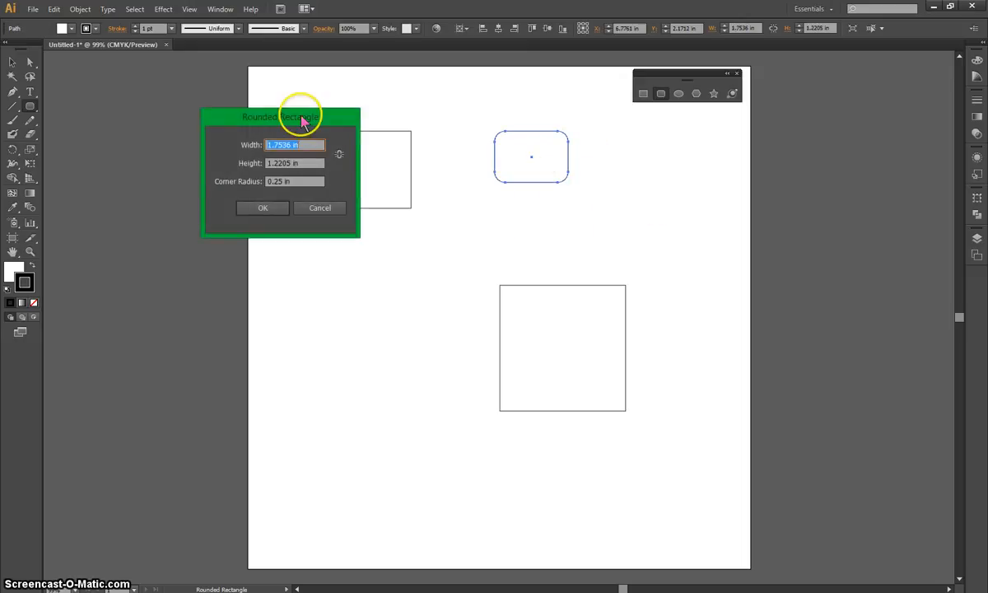
left_click_drag(304, 121, 724, 142)
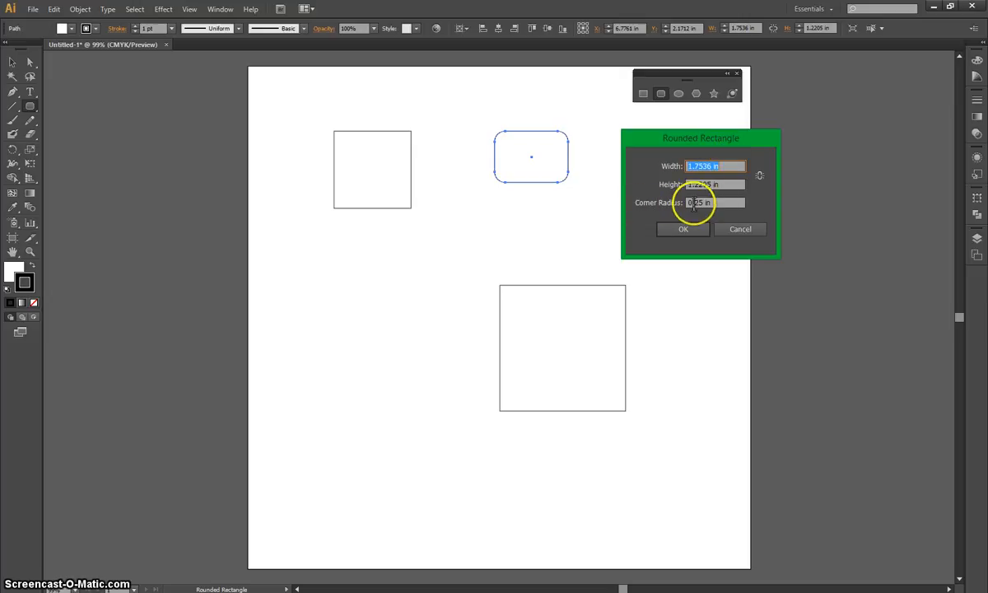
type("2")
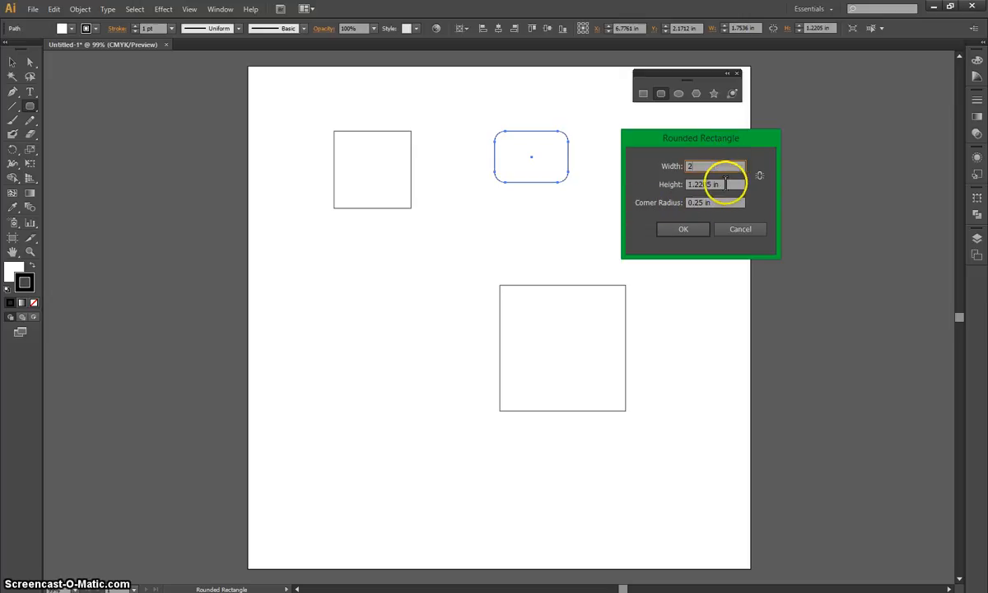
key("Tab")
type("2")
left_click(685, 230)
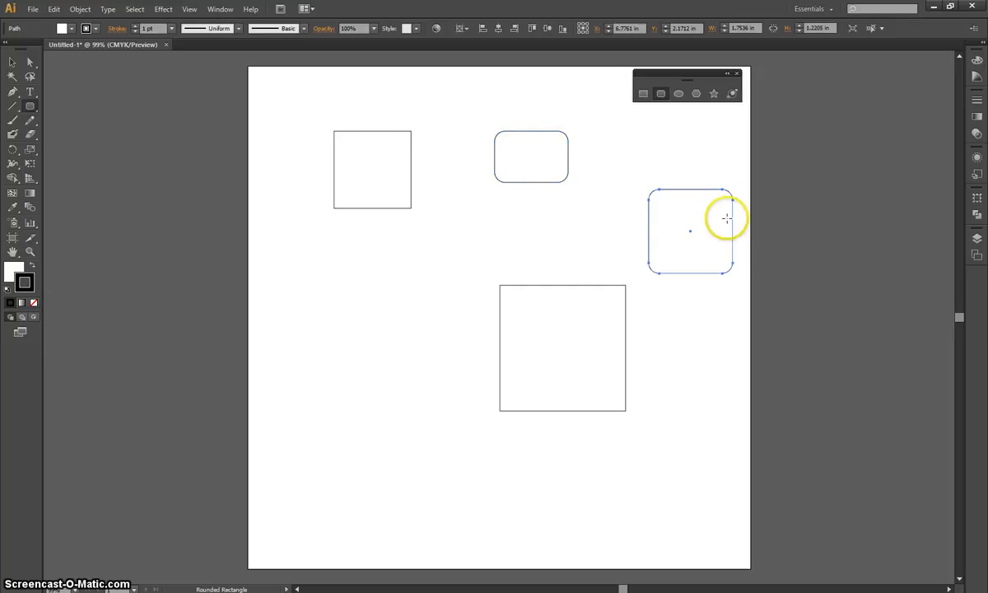
Draw an ellipse about 3 by 0.81 in below the small square and a circle about 1.92 in across beneath it.
left_click(678, 96)
left_click_drag(304, 260, 429, 293)
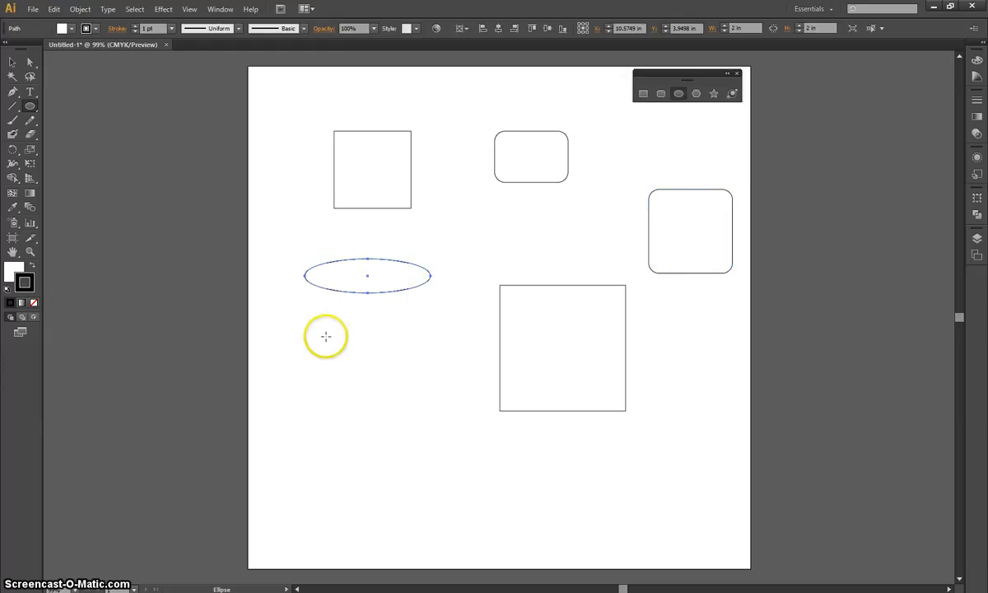
left_click(307, 316)
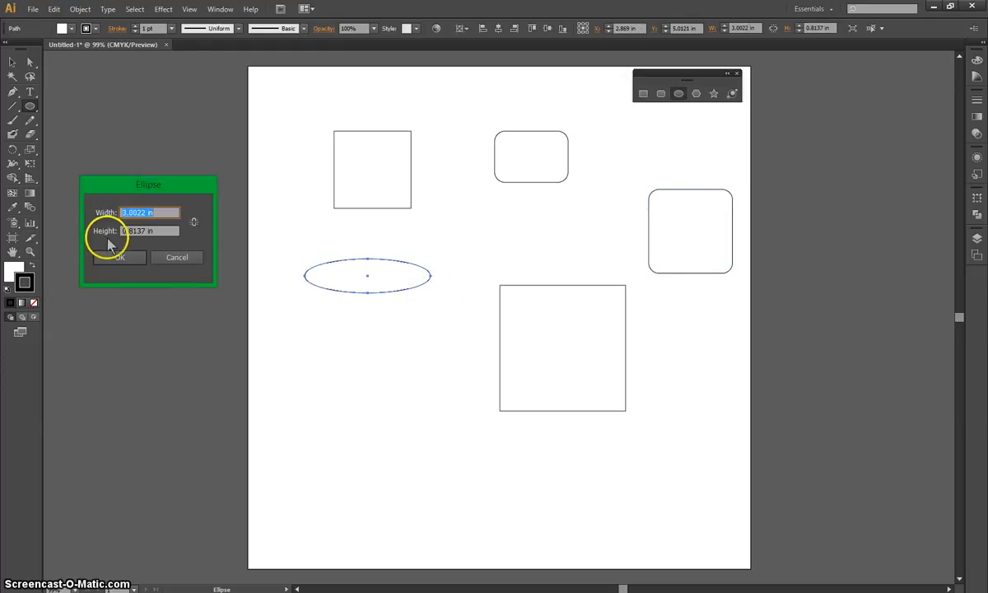
left_click(176, 260)
left_click_drag(325, 337, 409, 415)
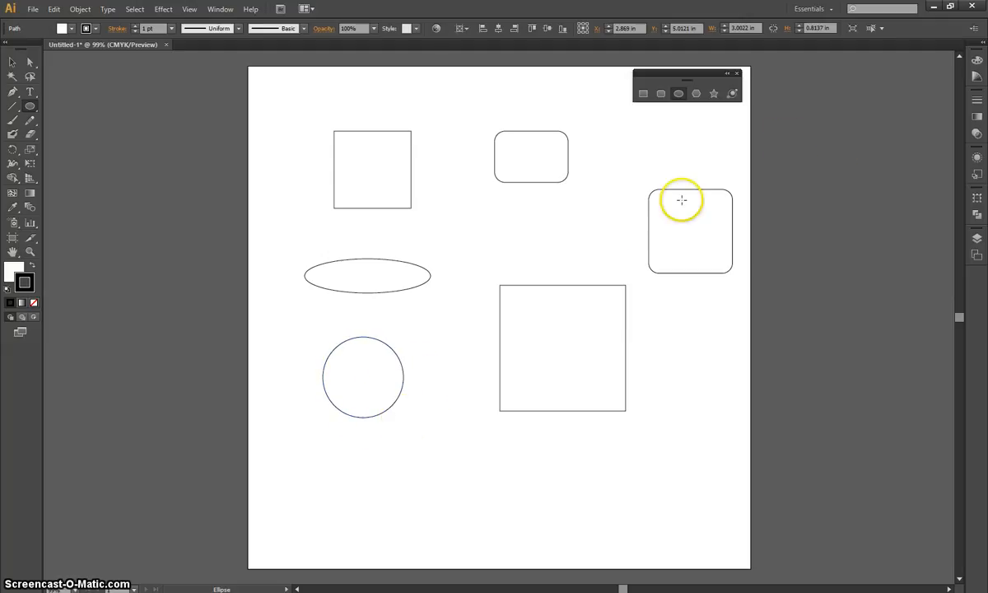
Create an eight-sided polygon with a 2 in radius between the small rounded rectangle and the 3 in square.
left_click(696, 94)
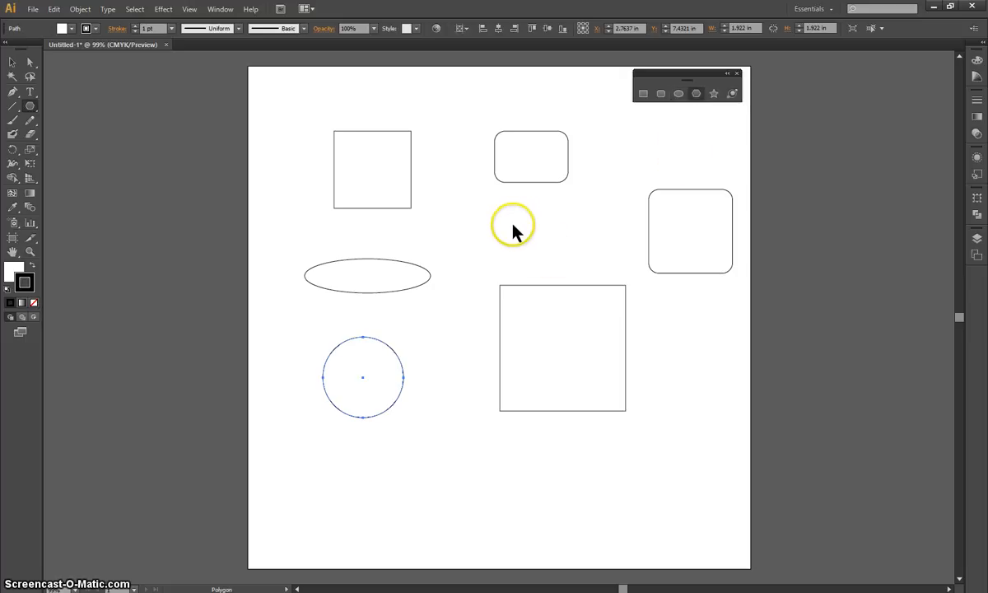
left_click(512, 231)
double_click(131, 236)
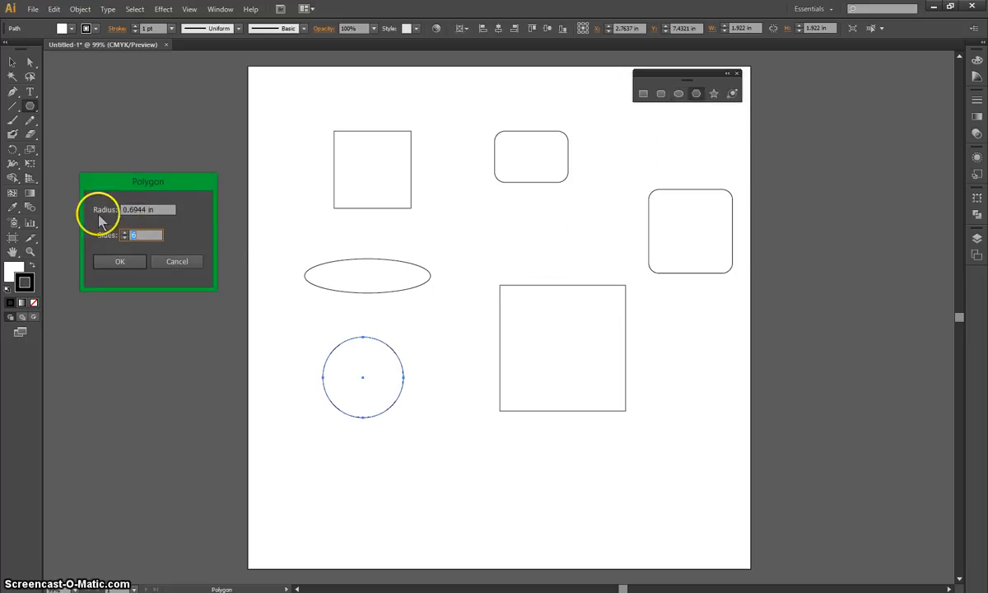
left_click(139, 209)
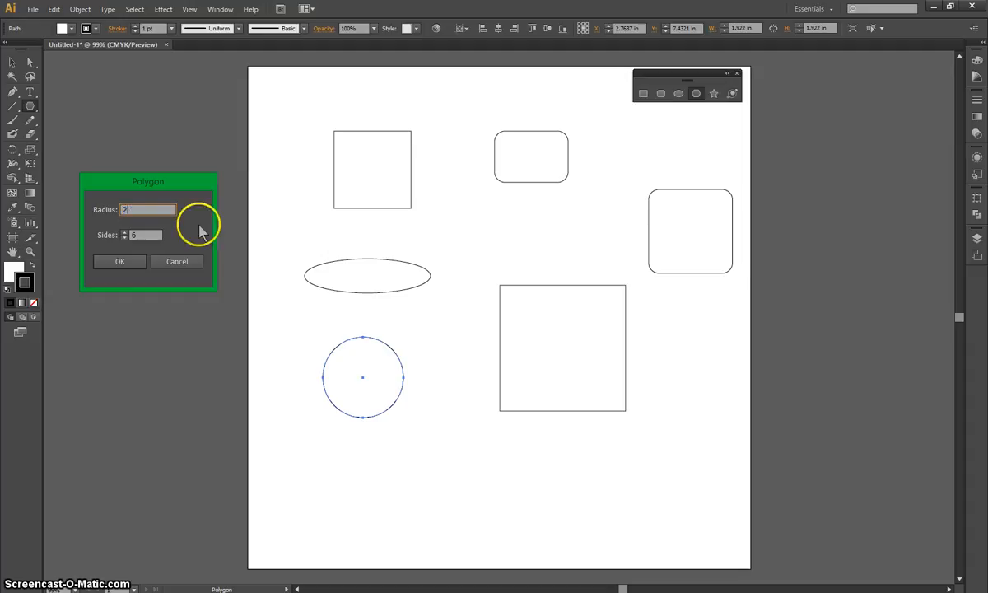
left_click(133, 235)
type("8")
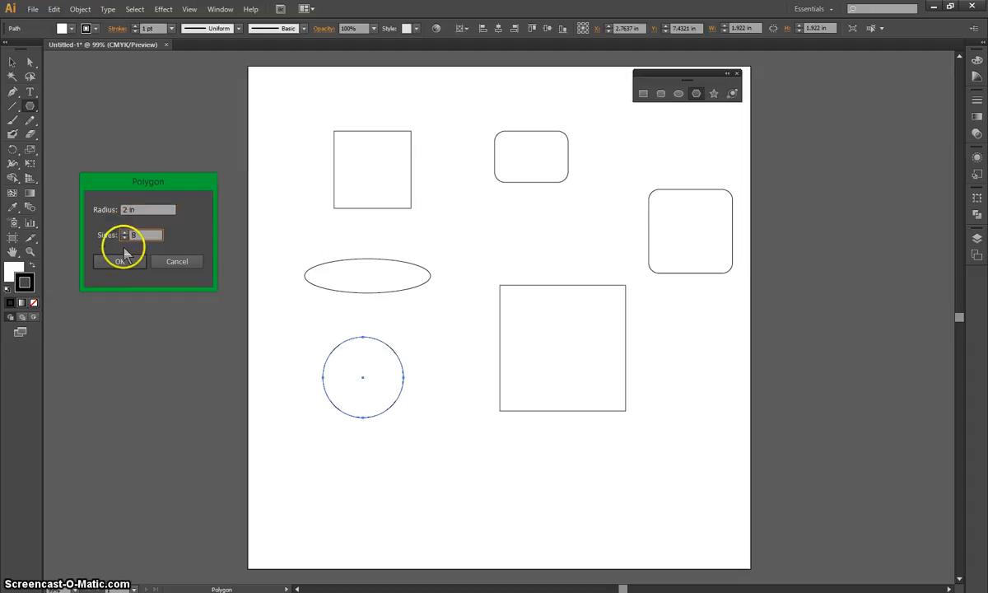
left_click(119, 261)
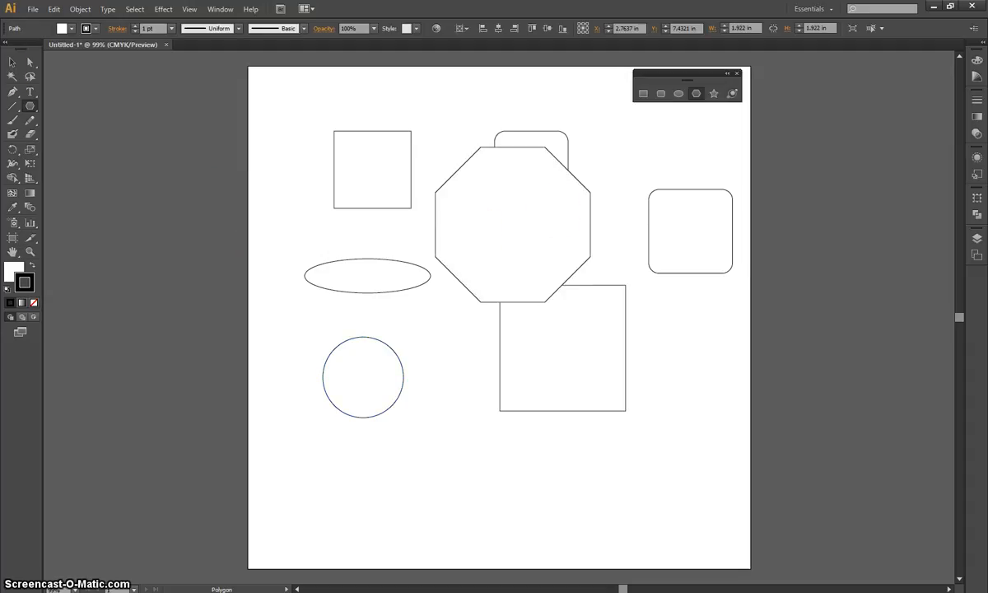
Move the octagon to the artboard's lower right corner, clear of the other shapes, and deselect it.
key("v")
left_click(586, 195)
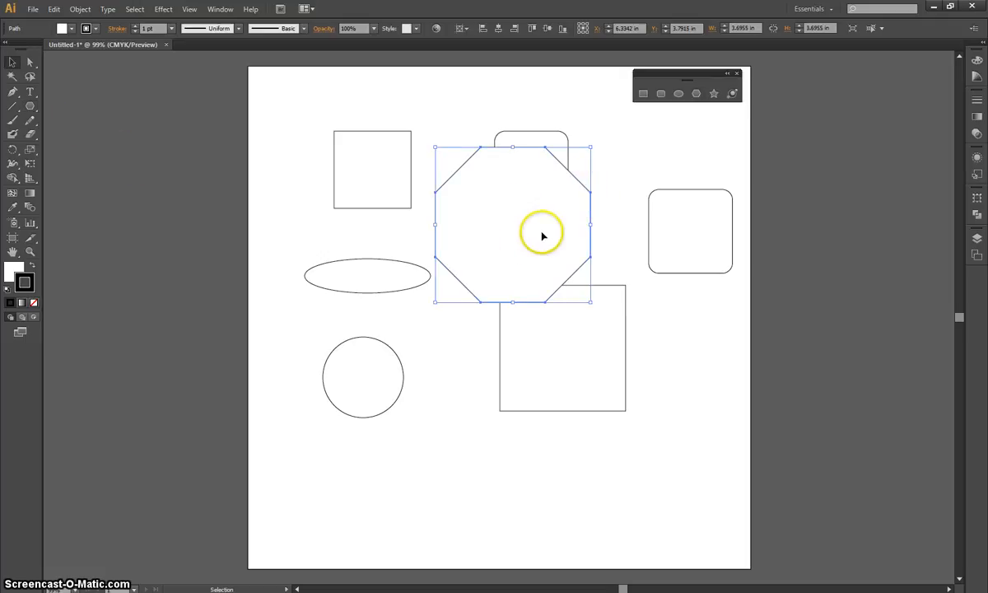
left_click_drag(543, 232, 586, 286)
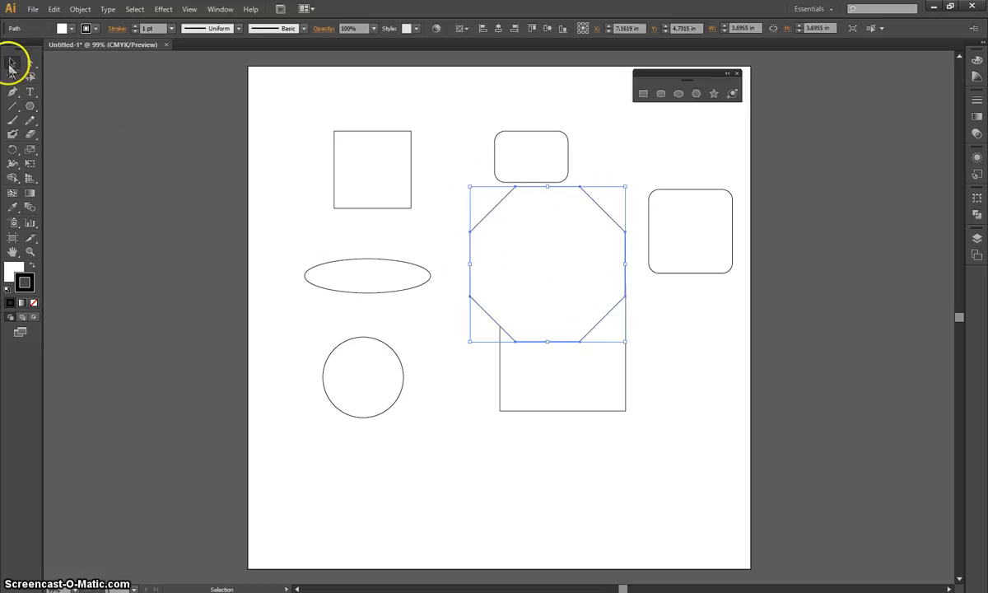
left_click(550, 275)
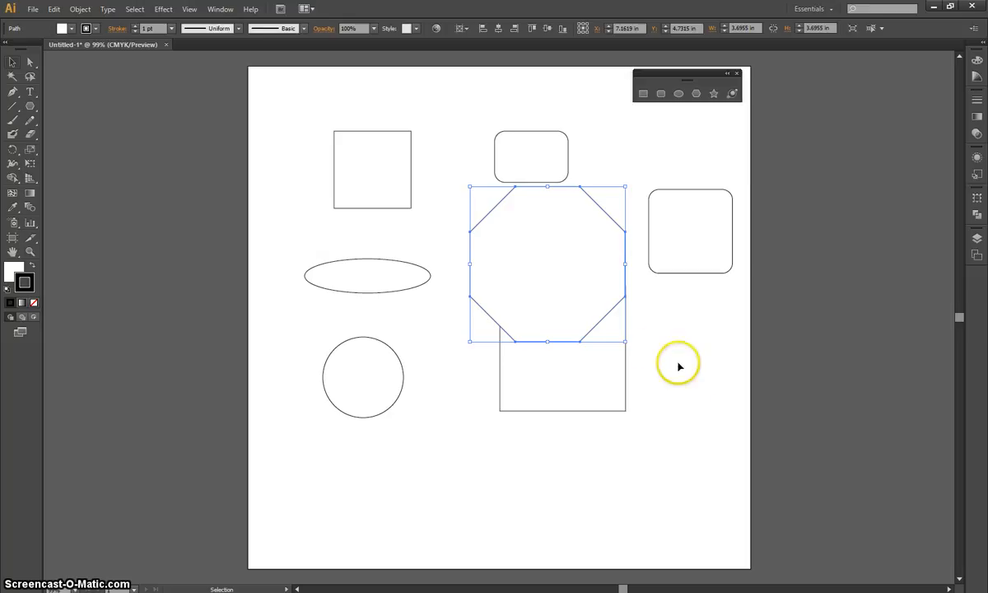
left_click_drag(680, 367, 690, 496)
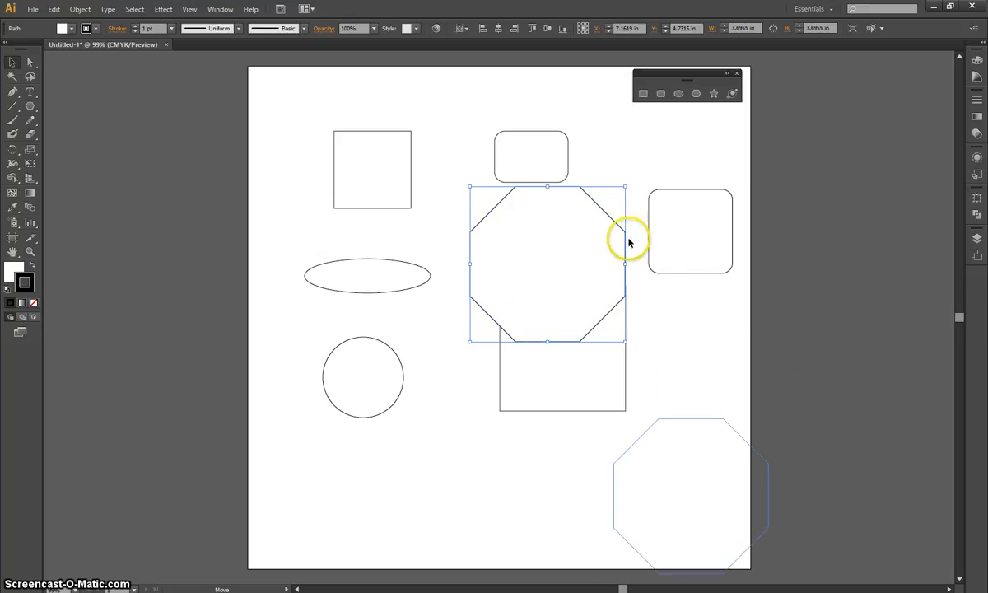
left_click(680, 336)
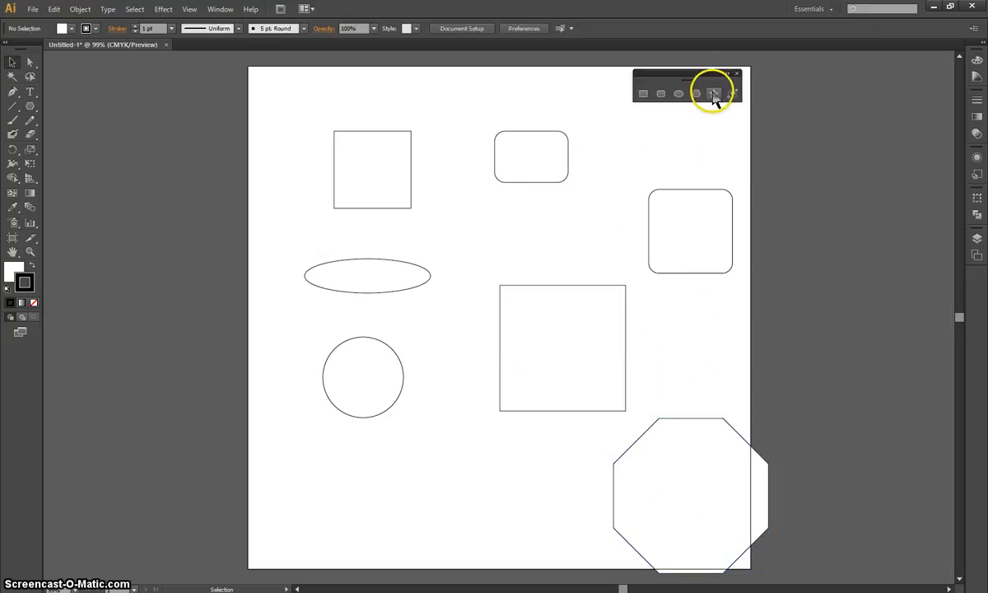
Draw a freehand polygon beside the circle and reduce it to a triangle about 3.79 by 3.51 in.
left_click(698, 97)
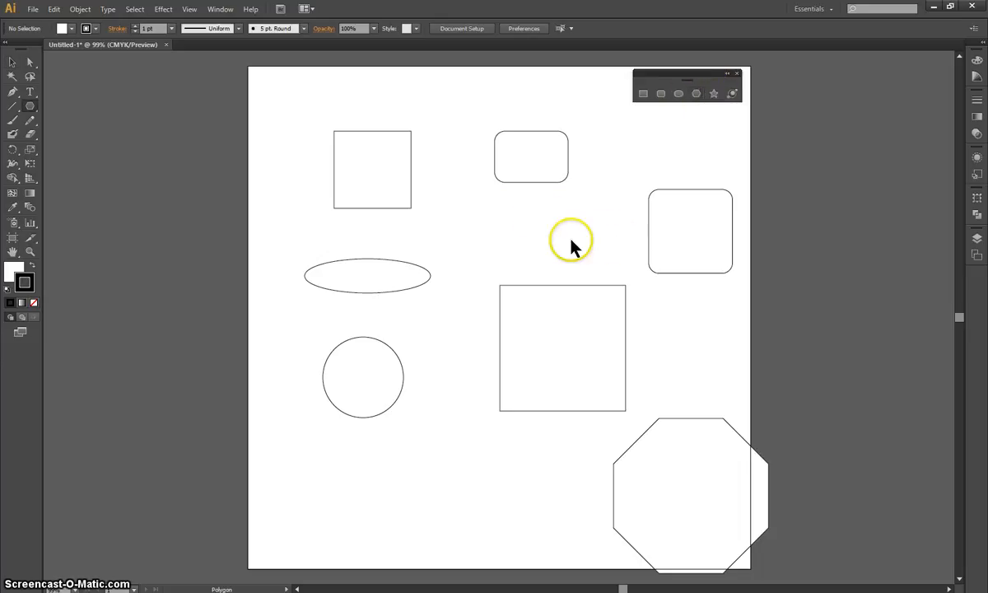
left_click_drag(440, 452, 481, 487)
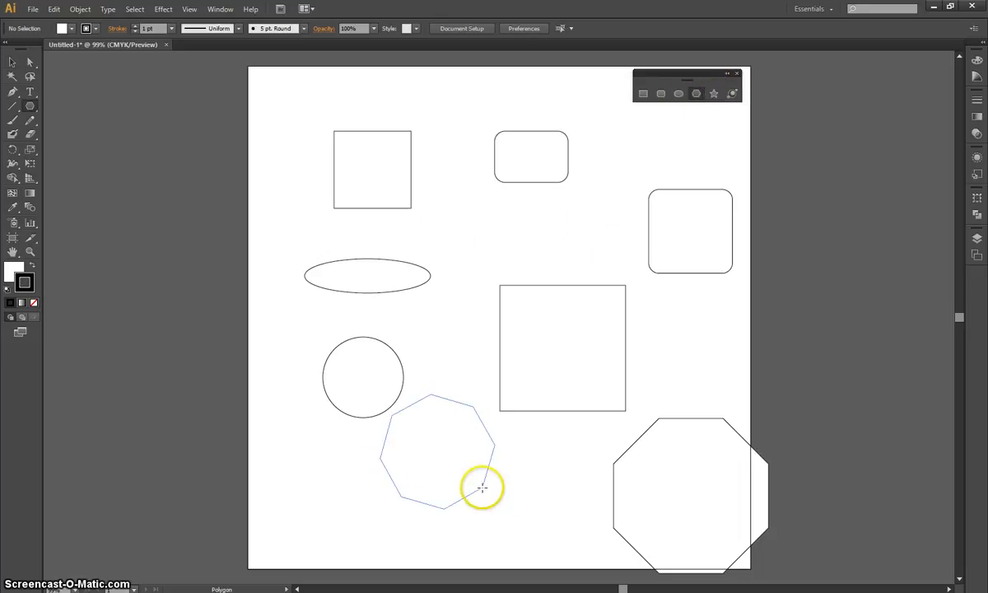
key("Up")
key("Up")
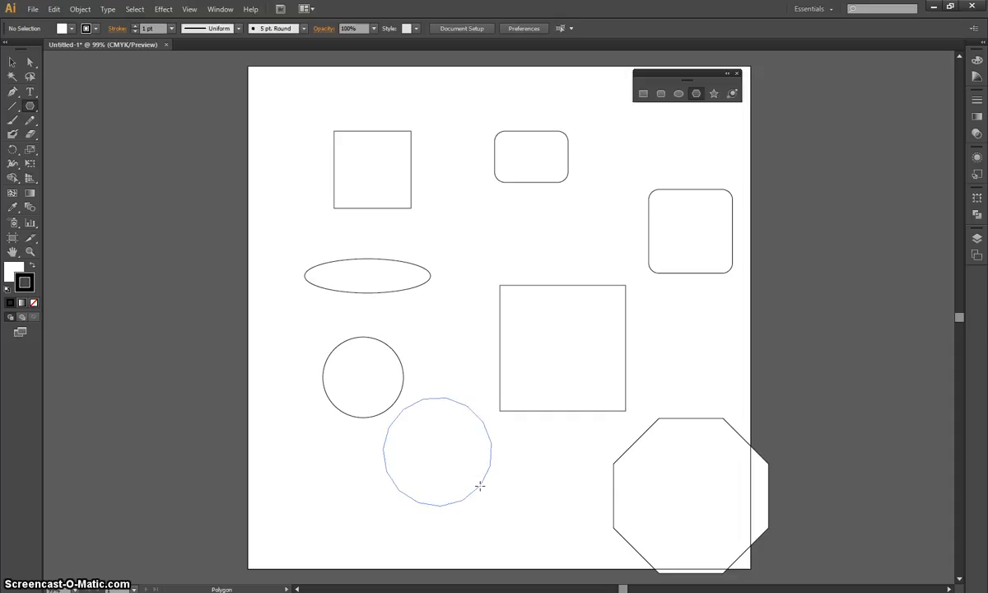
left_click_drag(480, 486, 512, 504)
key("Down")
key("Down")
key("Down")
key("Down")
key("Down")
key("Down")
key("Down")
key("Down")
key("Down")
key("Down")
key("Down")
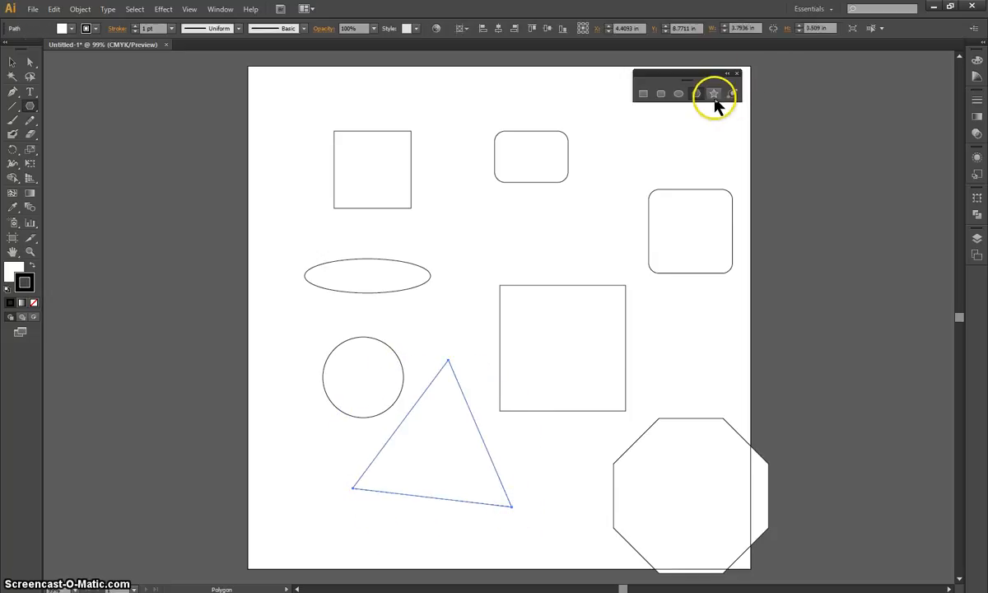
Create a five-pointed star with radii of 0.3472 in and 0.6944 in between the small rounded rectangle and the 3 in square.
left_click(714, 97)
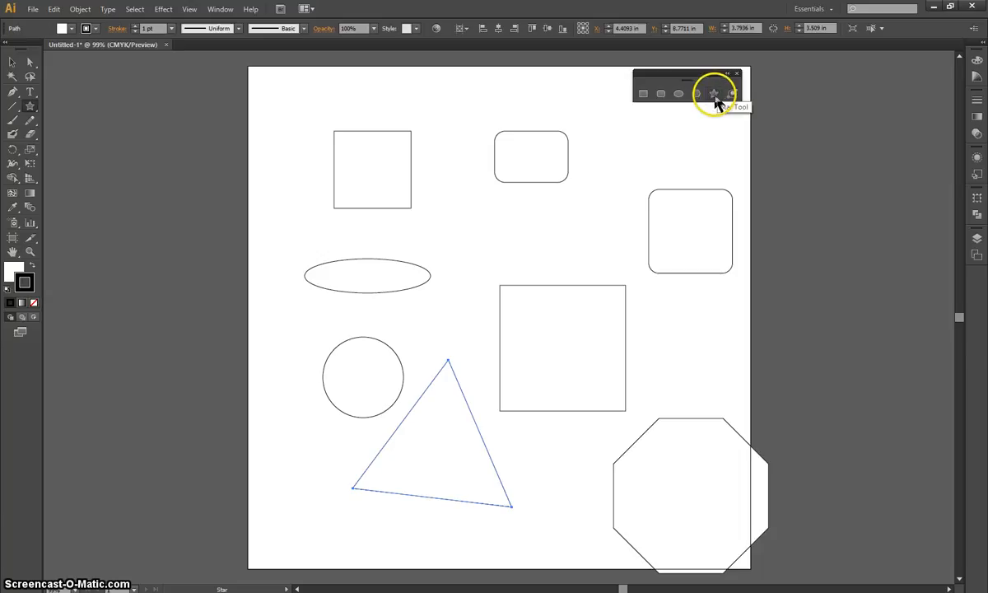
left_click(552, 228)
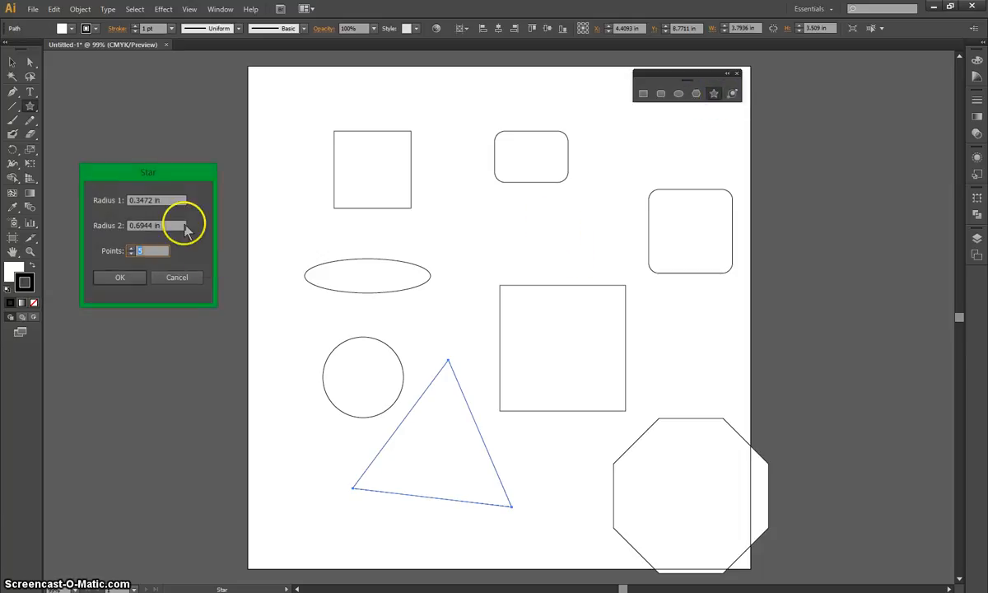
left_click_drag(149, 171, 472, 172)
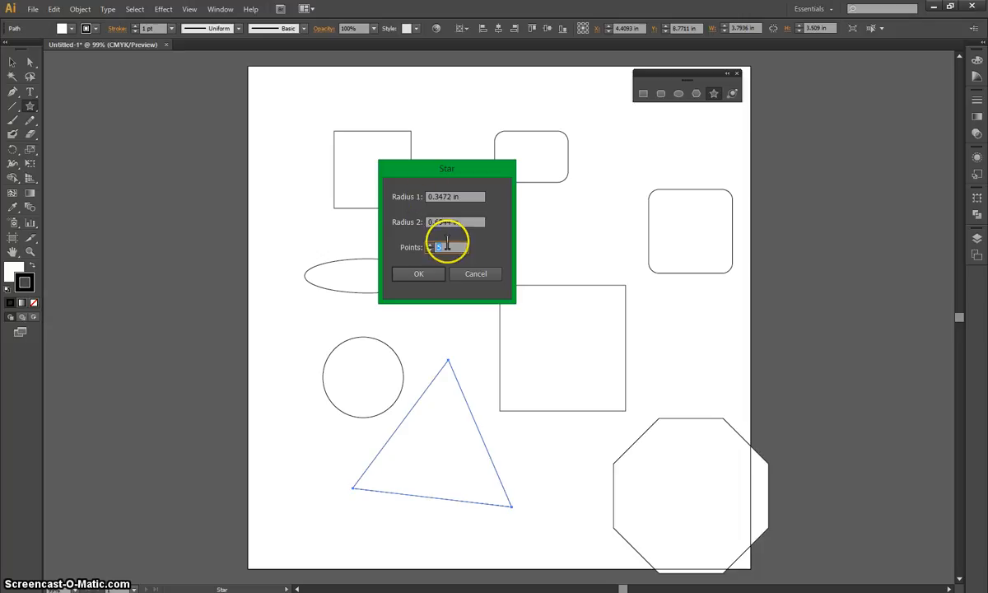
left_click(420, 274)
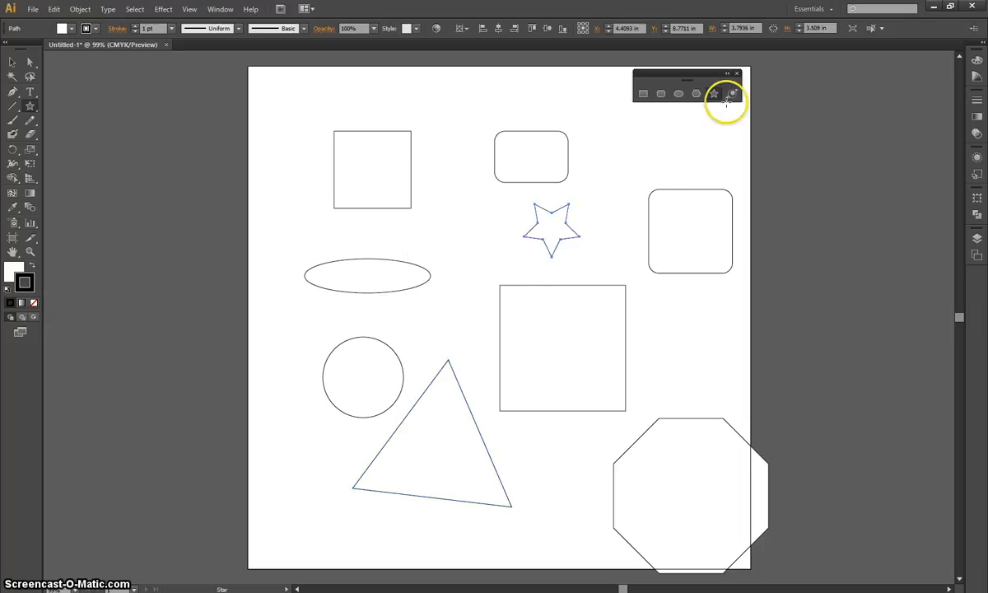
Draw a spiky star about 2.48 in across over the 3 in square's right edge, raise its point count greatly, and deselect it.
left_click_drag(666, 322, 699, 360)
key("Up")
key("Up")
key("Up")
key("Up")
key("Up")
key("Up")
key("Up")
key("Up")
key("Up")
key("Up")
key("Up")
key("Up")
key("Up")
key("Up")
key("Up")
key("Up")
key("Up")
key("Up")
key("Up")
key("Up")
key("Up")
key("Up")
key("Up")
key("Up")
key("Up")
key("Up")
key("Up")
key("Up")
key("Up")
key("Up")
key("Up")
key("Up")
key("Up")
key("Up")
key("Up")
key("Up")
key("Up")
key("Up")
key("Up")
key("Up")
key("Up")
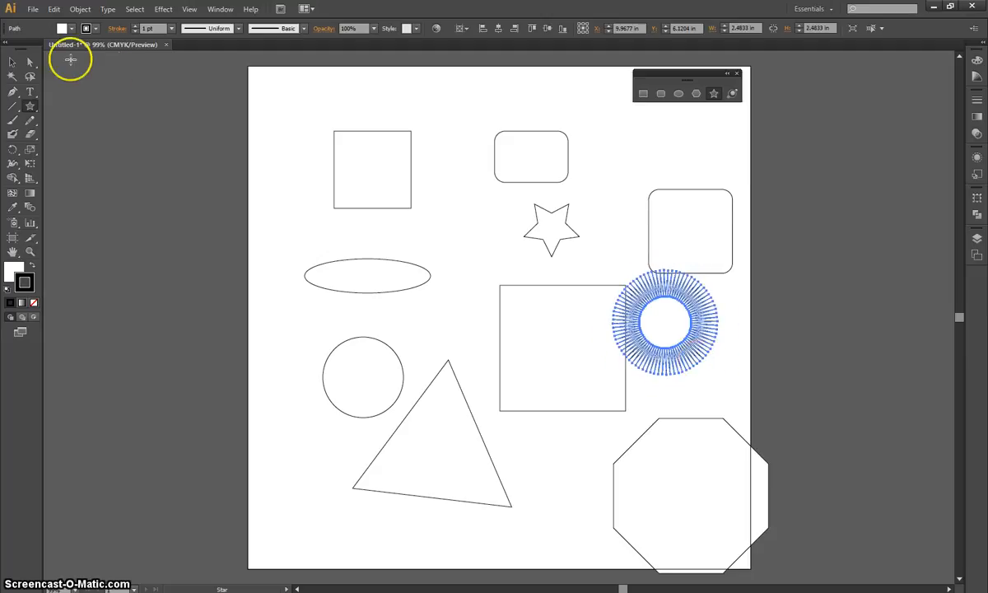
left_click(14, 65)
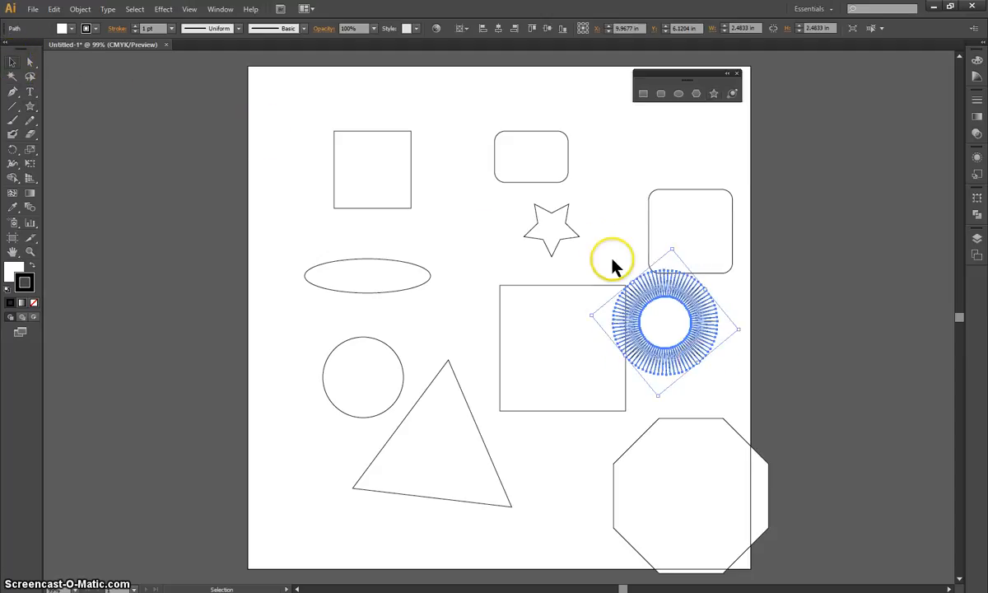
left_click(445, 228)
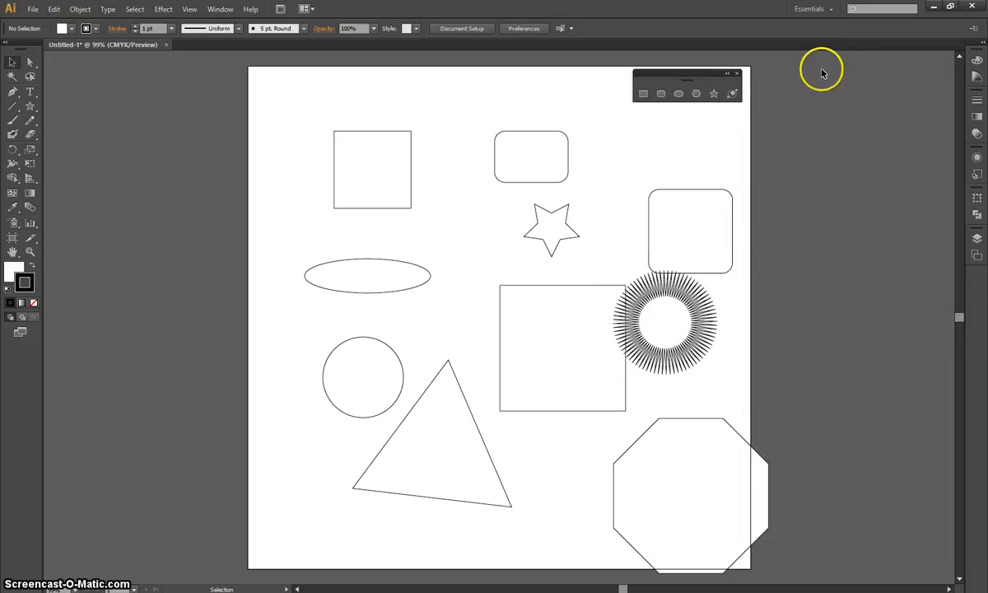
Draw a six-pointed star overlapping the small square's right side and a pentagon about 1.65 by 1.57 in beside the small rounded rectangle.
left_click(714, 93)
left_click_drag(437, 205, 478, 239)
key("Down")
key("Down")
key("Down")
key("Down")
key("Down")
key("Down")
key("Down")
key("Down")
key("Down")
key("Down")
key("Down")
key("Down")
key("Down")
key("Down")
key("Down")
key("Down")
key("Down")
key("Down")
key("Down")
key("Down")
key("Down")
key("Down")
key("Down")
key("Down")
key("Down")
key("Down")
key("Up")
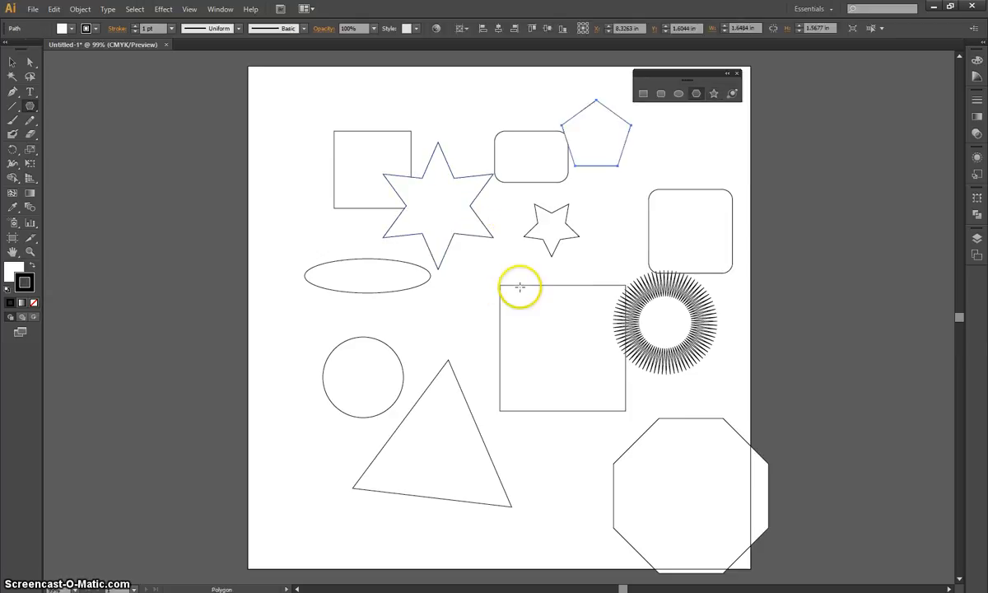
Draw a wide ellipse over the 3 in square's upper left corner and another about 2.44 by 1.81 in between the triangle and octagon.
left_click(678, 94)
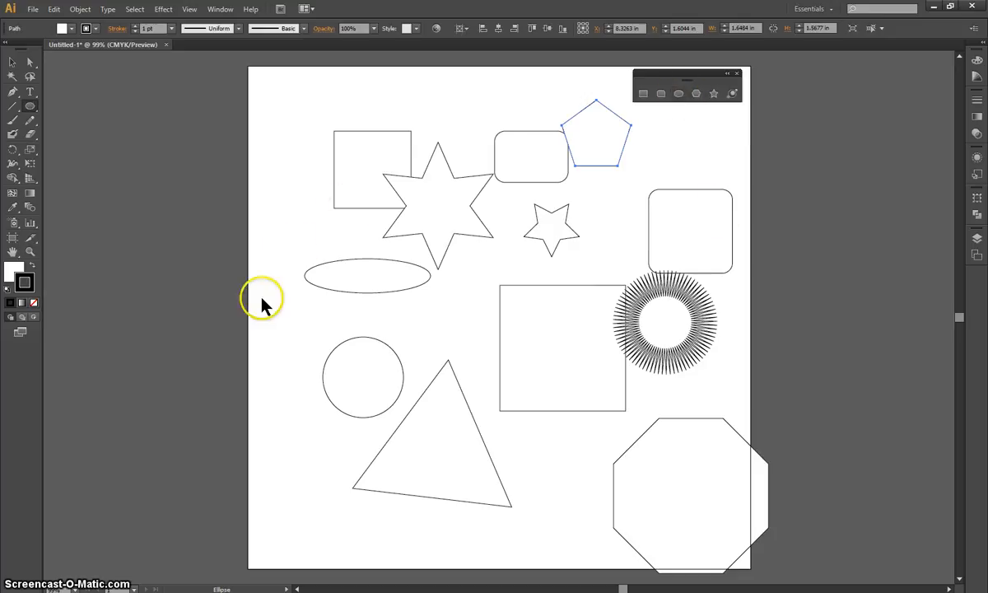
left_click_drag(656, 151, 476, 327)
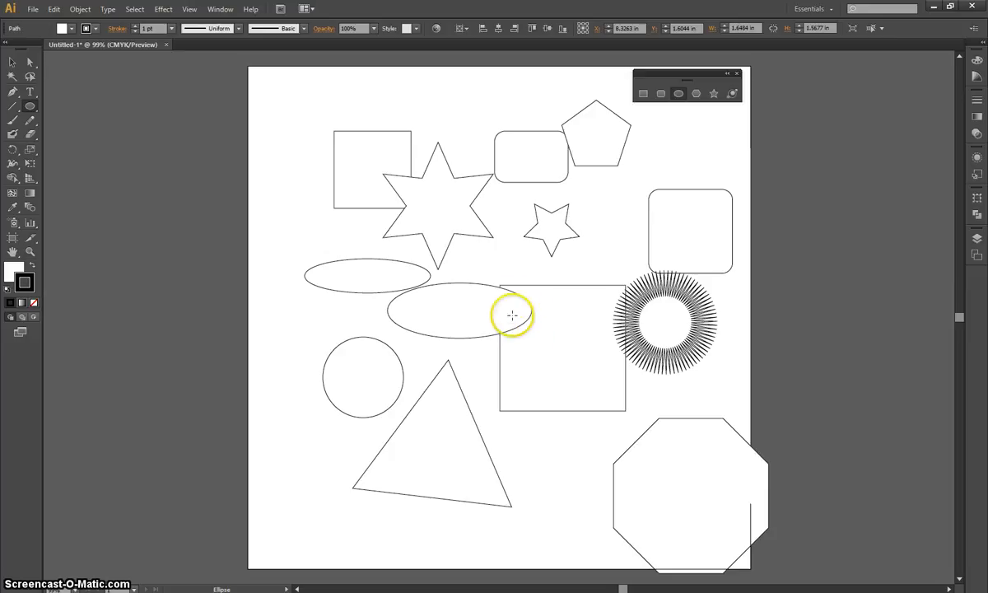
left_click_drag(507, 256, 609, 497)
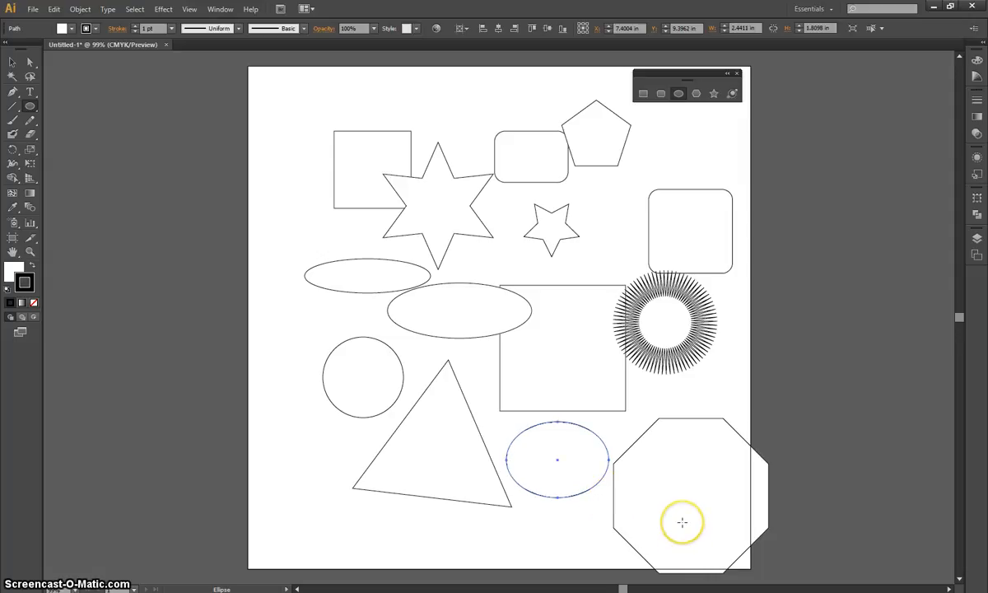
key("p")
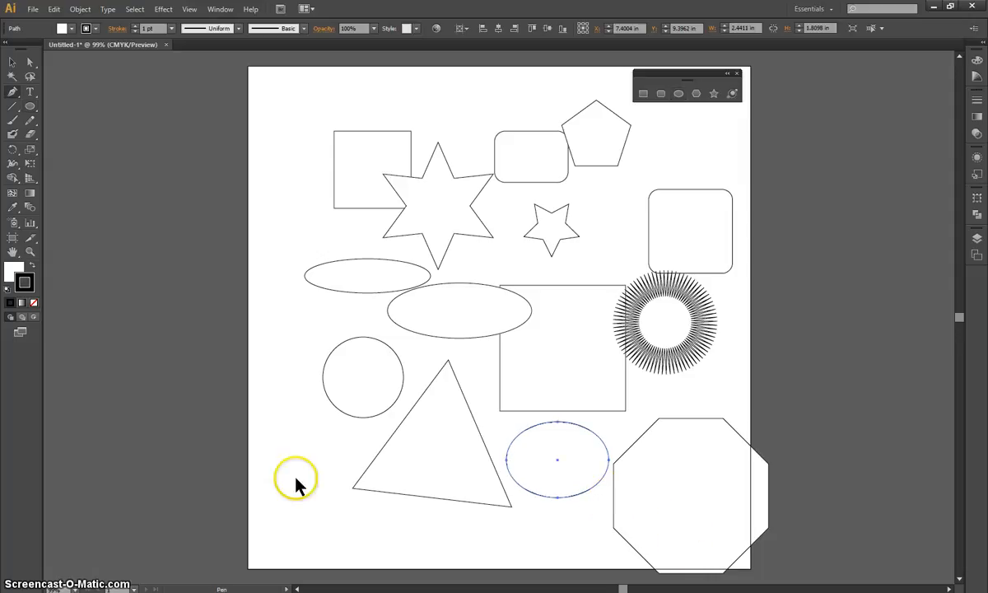
Move the small square toward the artboard's left edge, clear of the six-pointed star, and deselect it.
left_click(13, 64)
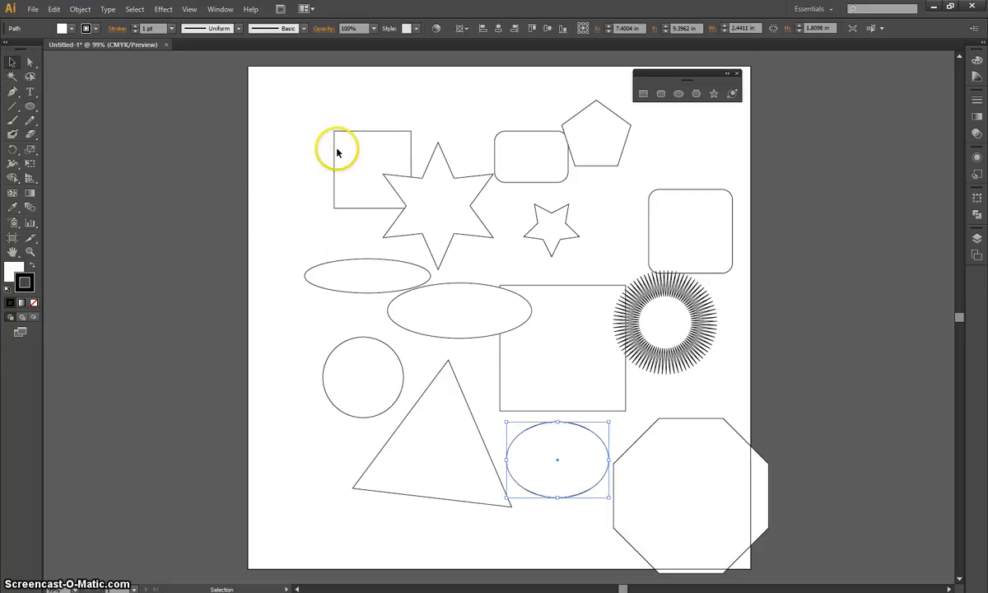
left_click_drag(335, 152, 287, 149)
left_click(272, 112)
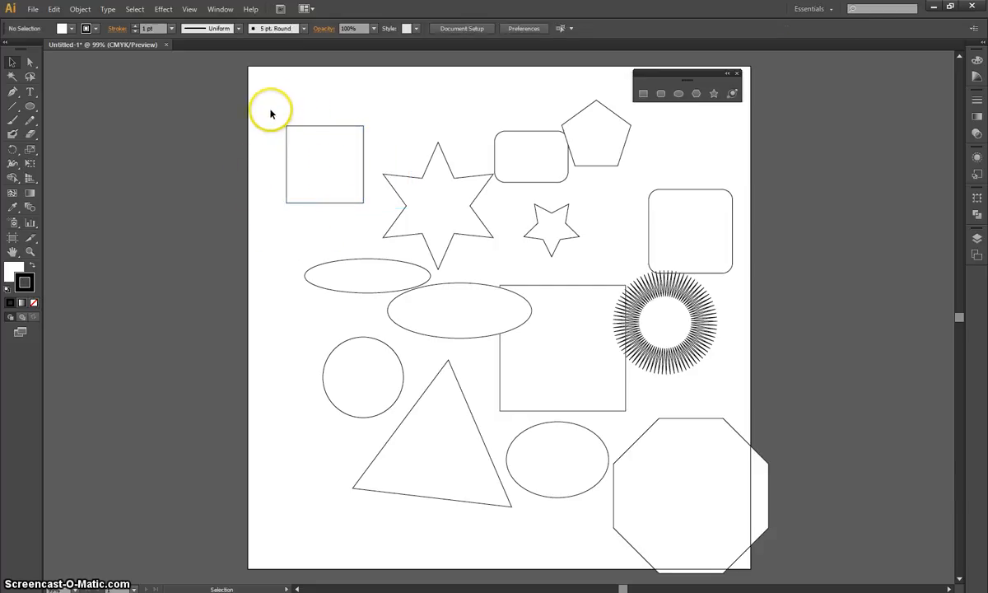
Select the small square, six-pointed star, two upper ellipses, spiky star and octagon, and move them together slightly up and right.
left_click_drag(276, 105, 472, 326)
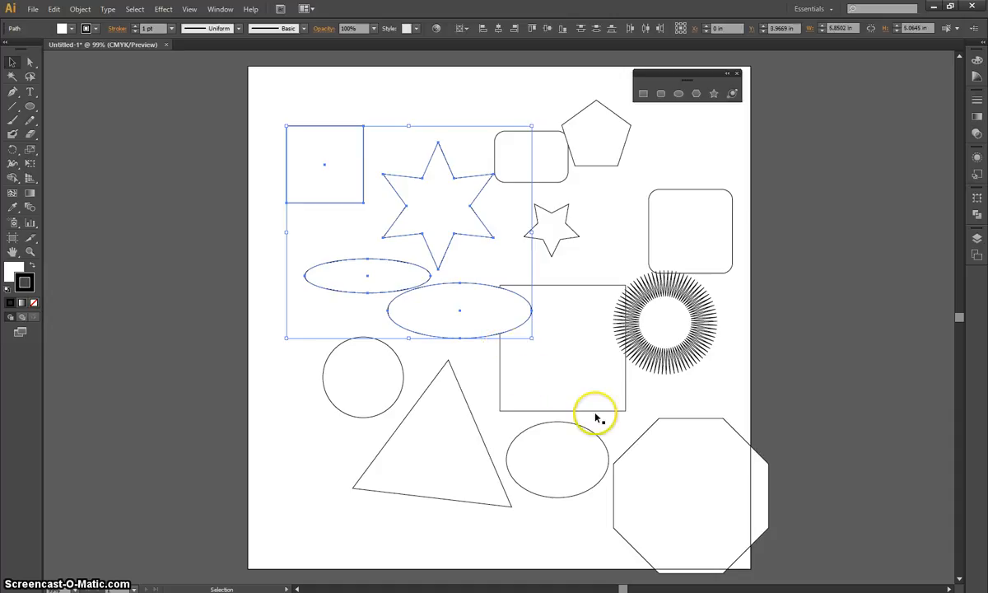
left_click(676, 333, "shift")
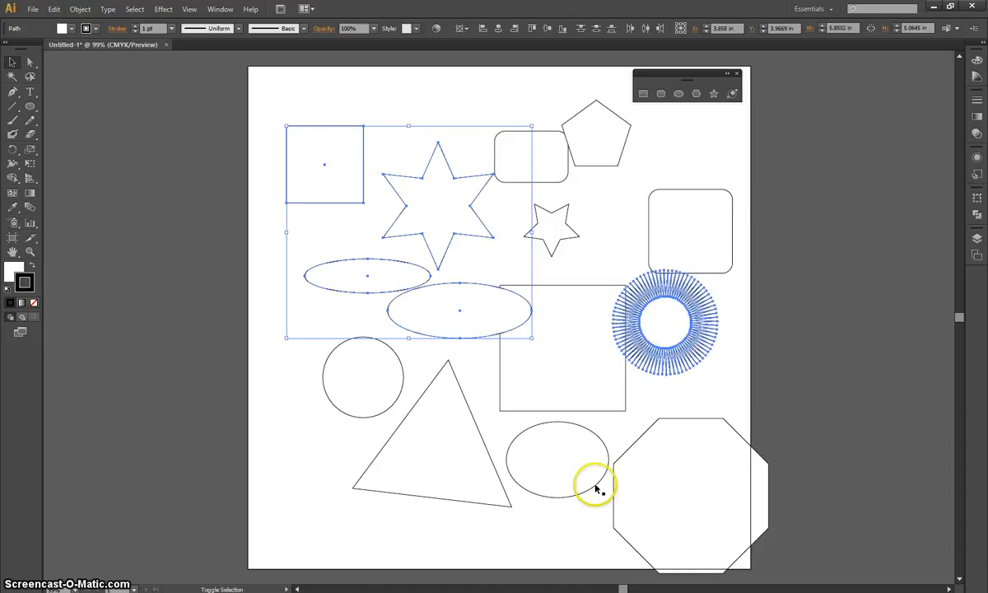
left_click(643, 492, "shift")
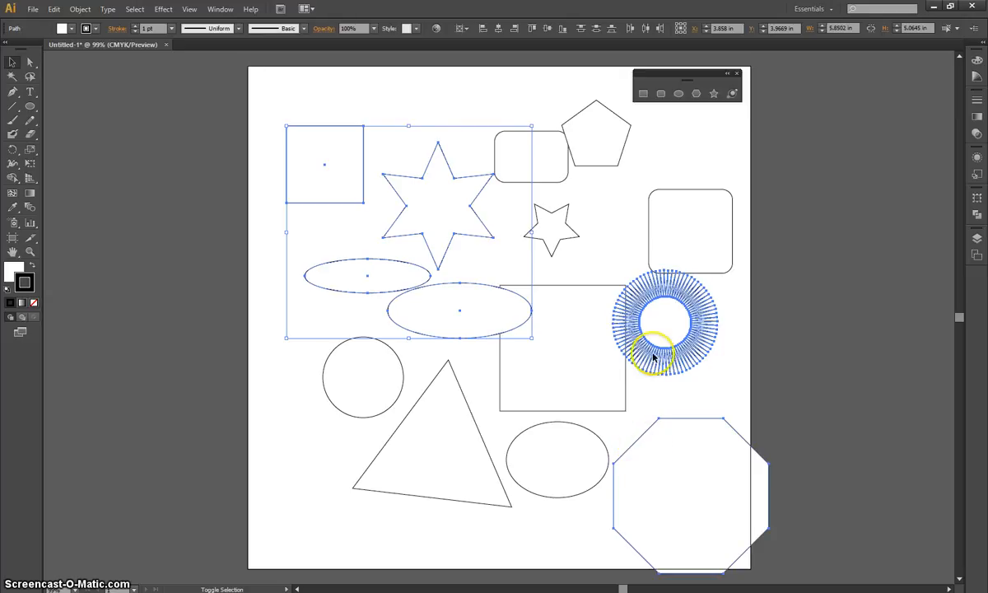
left_click_drag(653, 354, 668, 332)
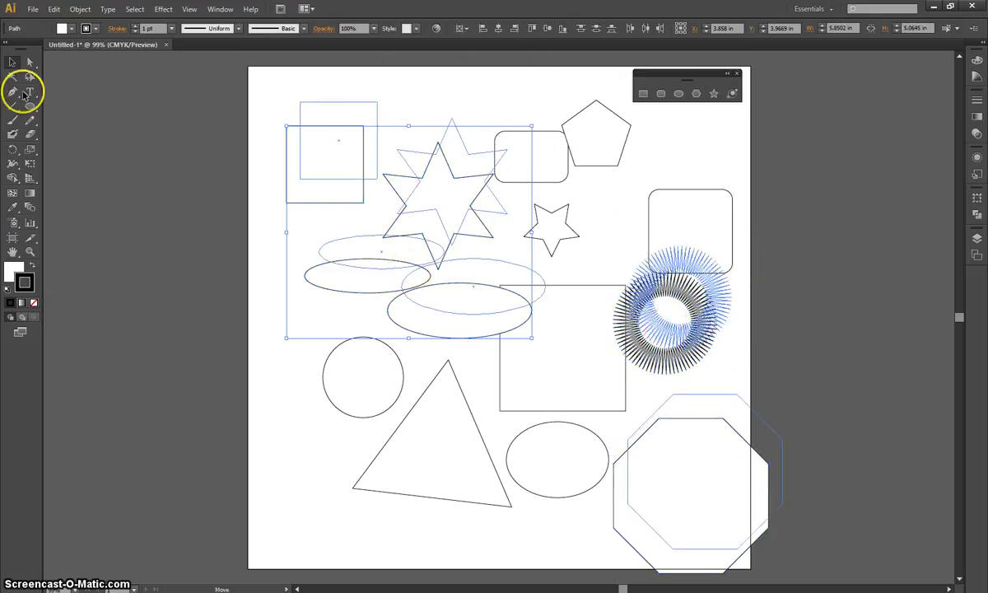
Deselect everything and pull only the small star's left tip outward to about X 6.4 in, Y 4.32 in with Direct Selection.
left_click_drag(32, 64, 30, 63)
left_click(30, 63)
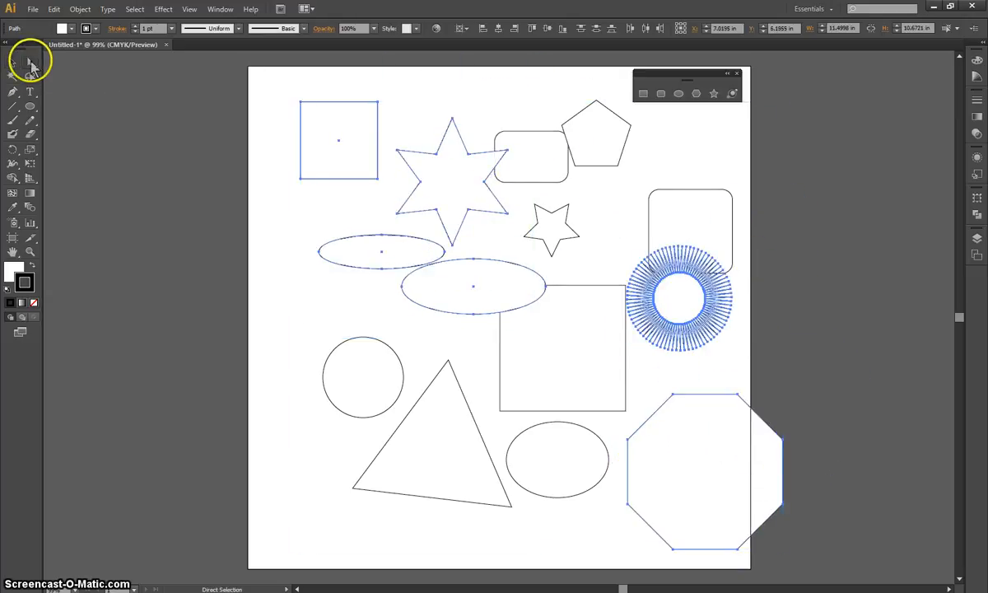
left_click(283, 214)
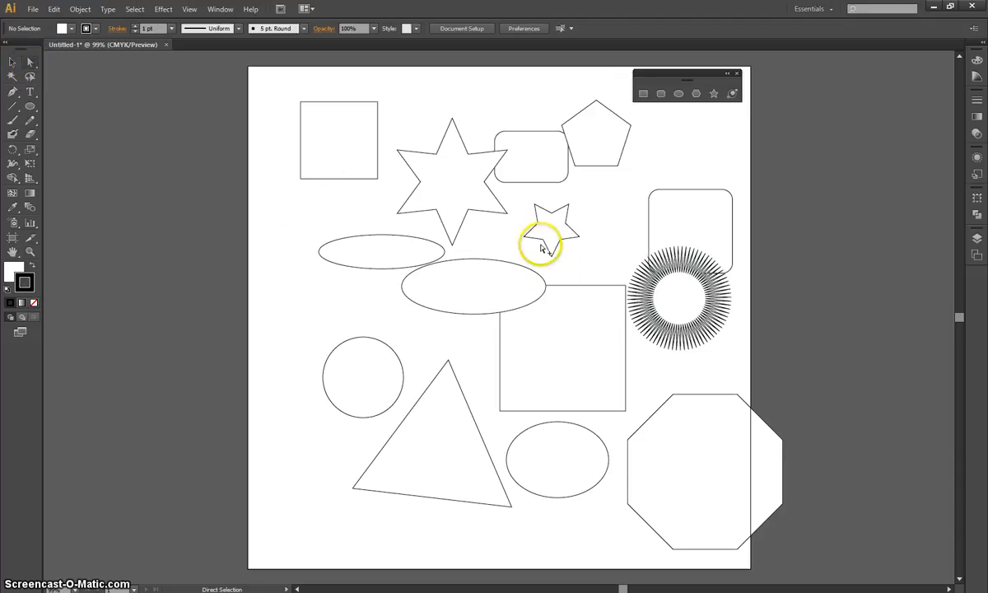
scroll(541, 246, "up", 2)
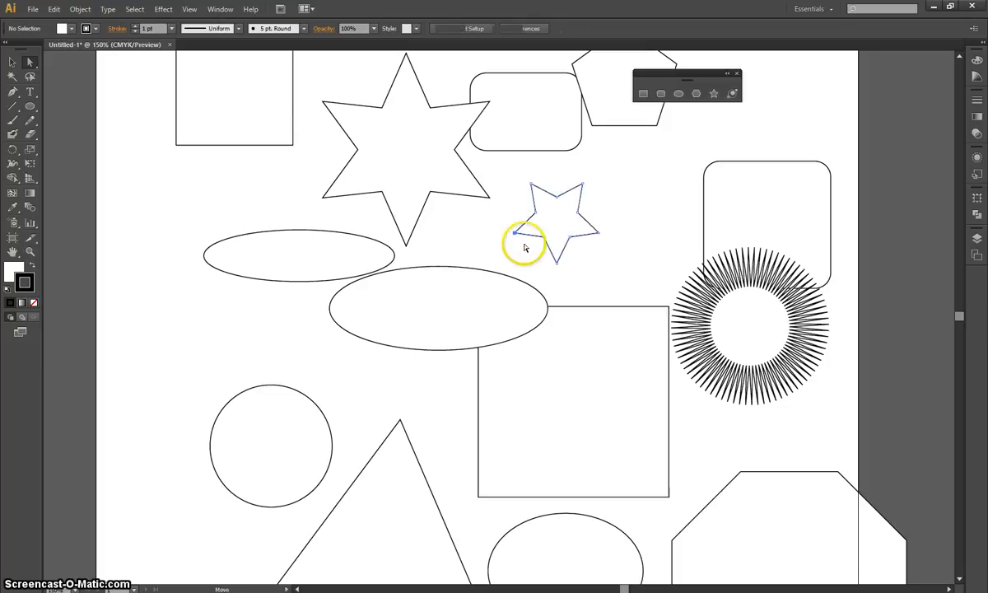
left_click(515, 233)
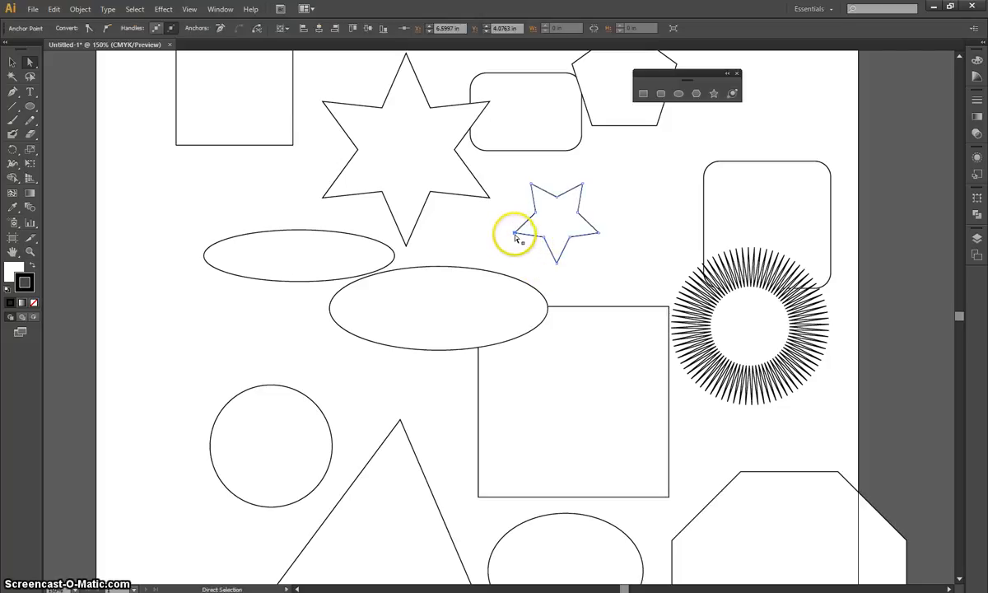
left_click_drag(514, 236, 468, 219)
left_click_drag(469, 220, 507, 261)
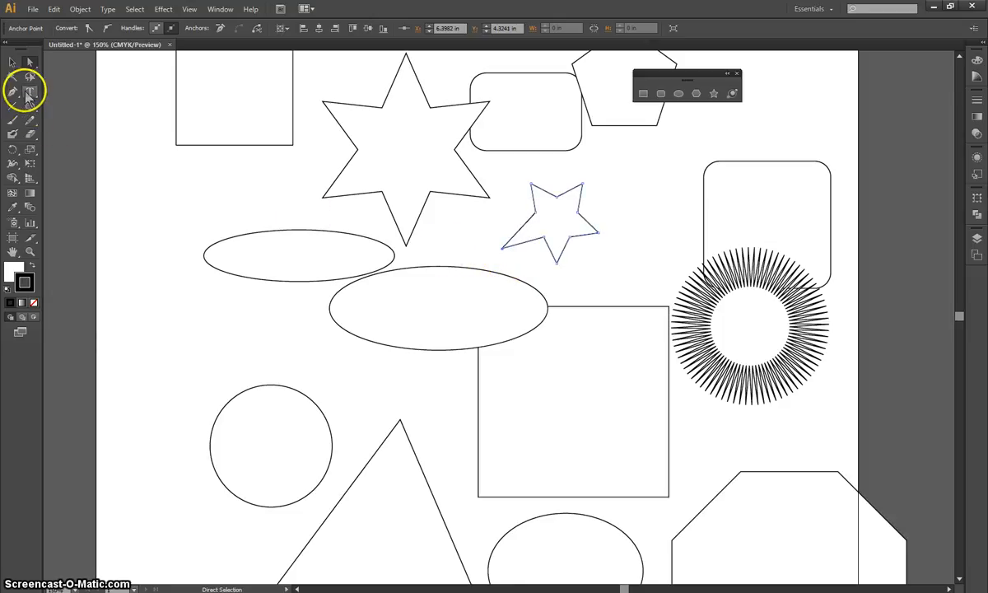
Select all shapes on the artboard and delete them.
scroll(374, 300, "down", 1)
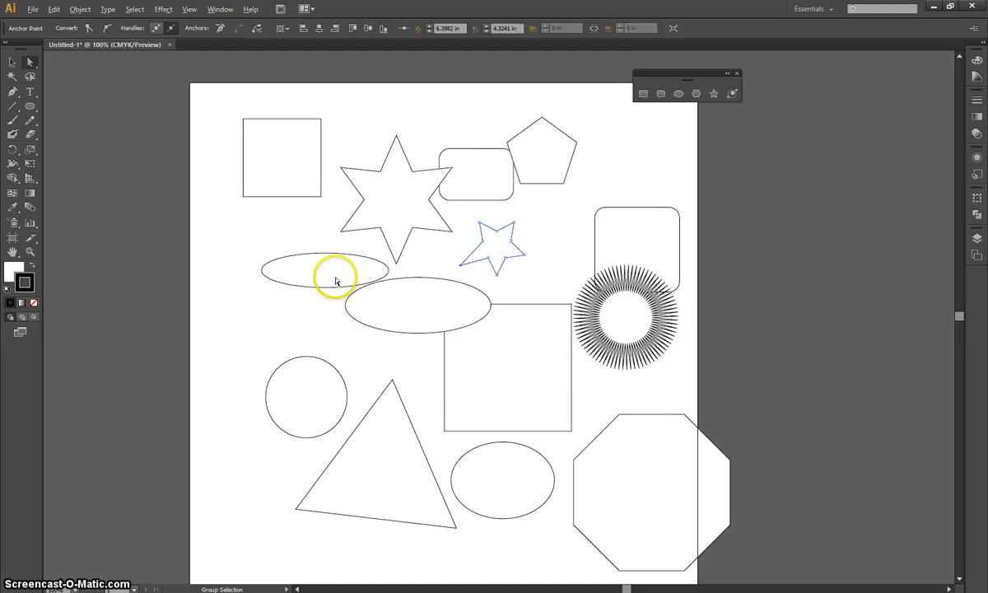
scroll(336, 282, "down", 2)
left_click_drag(209, 115, 544, 455)
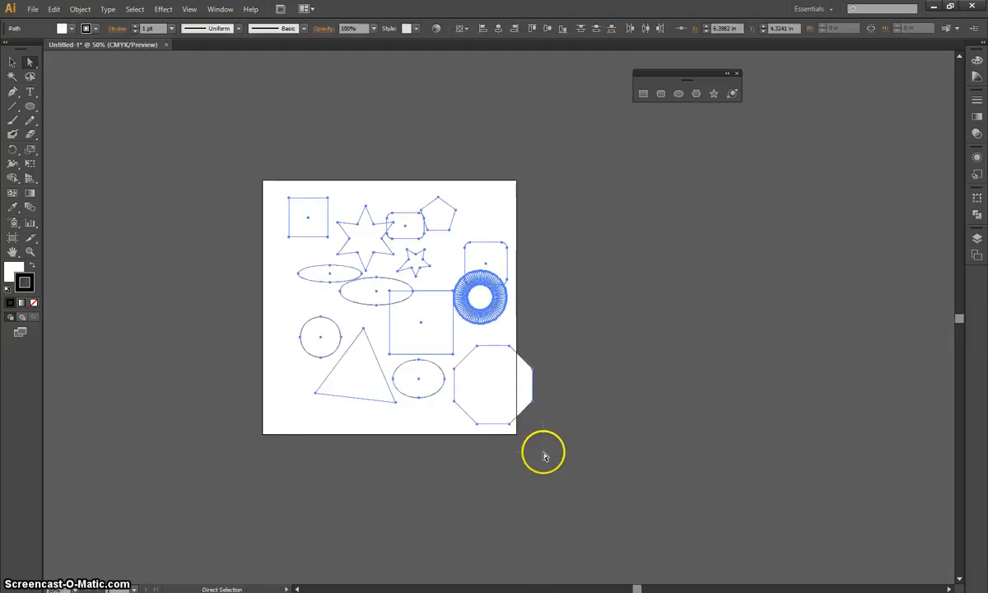
key("Delete")
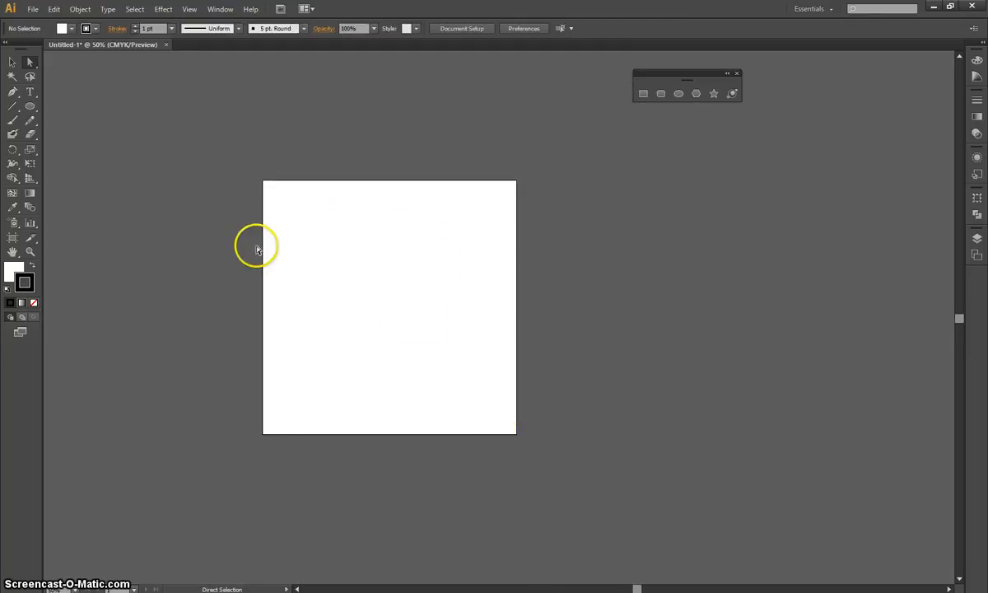
Detach the type tools into their own floating panel and place it just beneath the floating shape tools.
key("ctrl+plus")
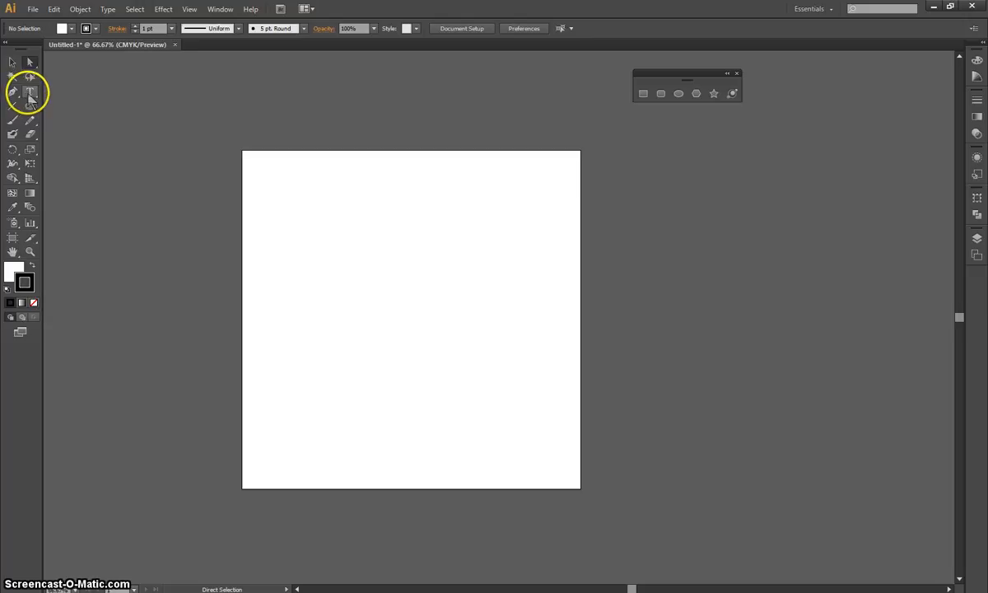
left_click(30, 93)
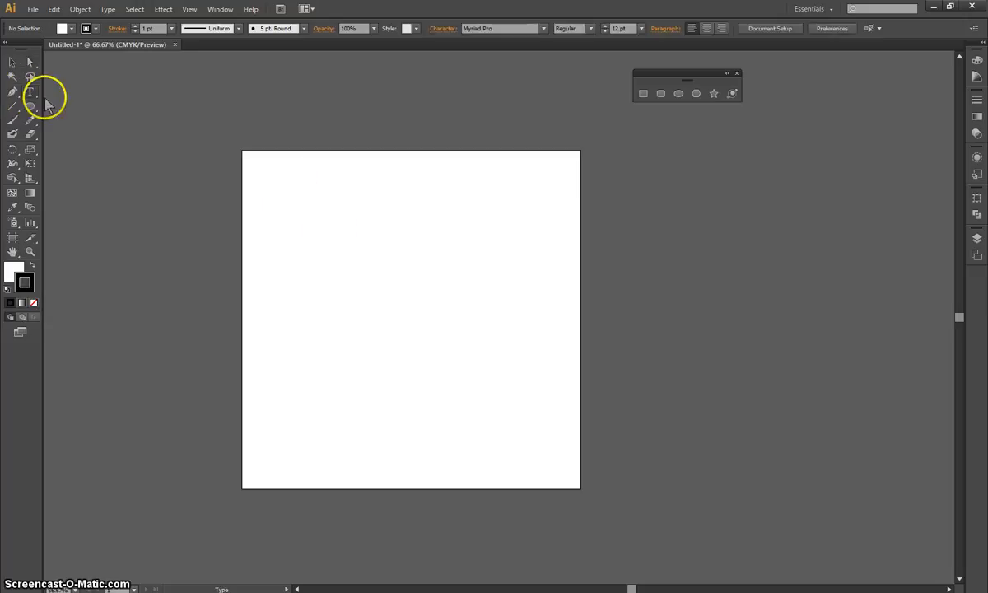
left_click(32, 97)
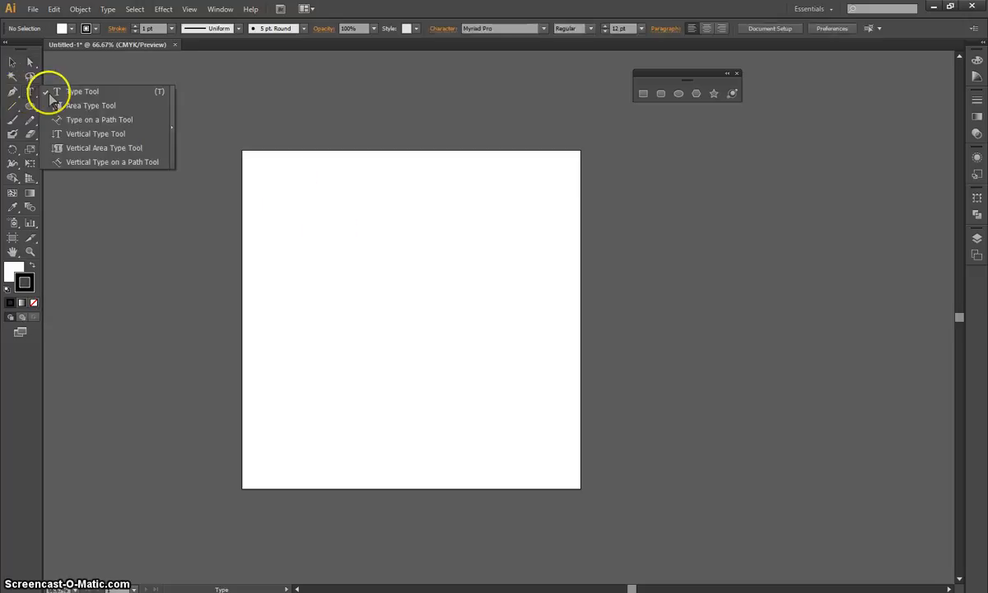
left_click(100, 107)
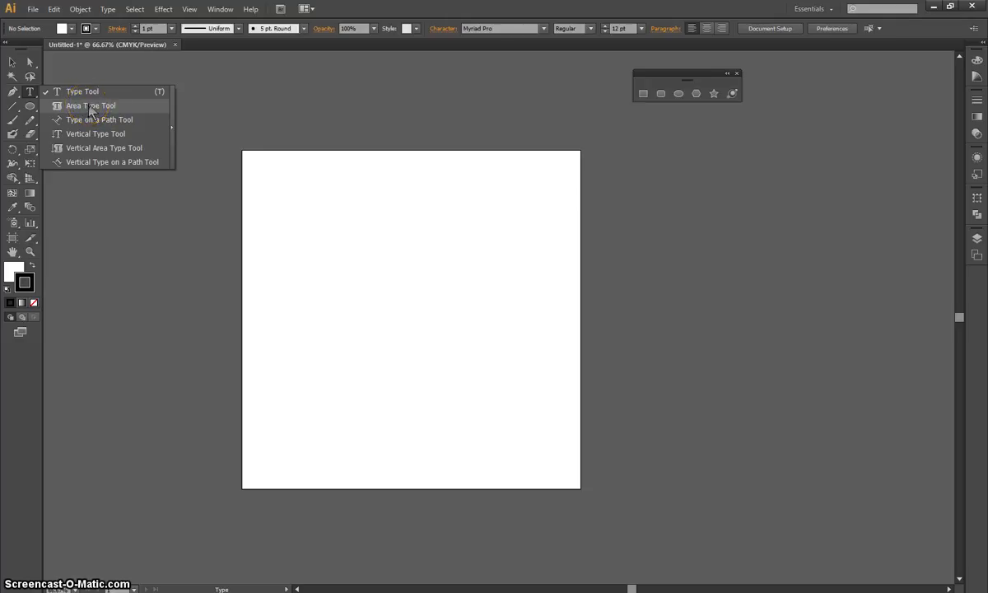
left_click(101, 117)
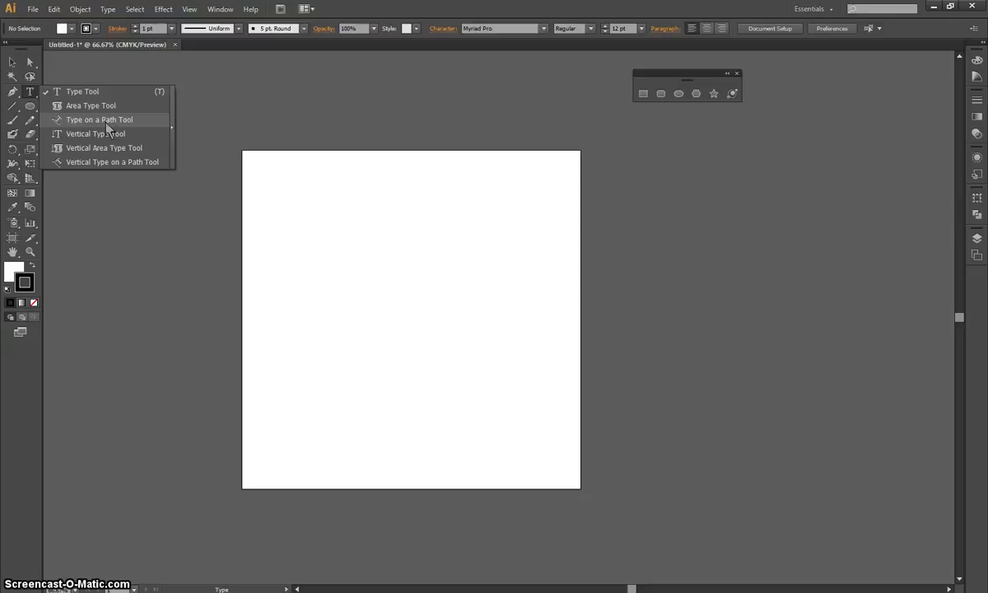
left_click(91, 136)
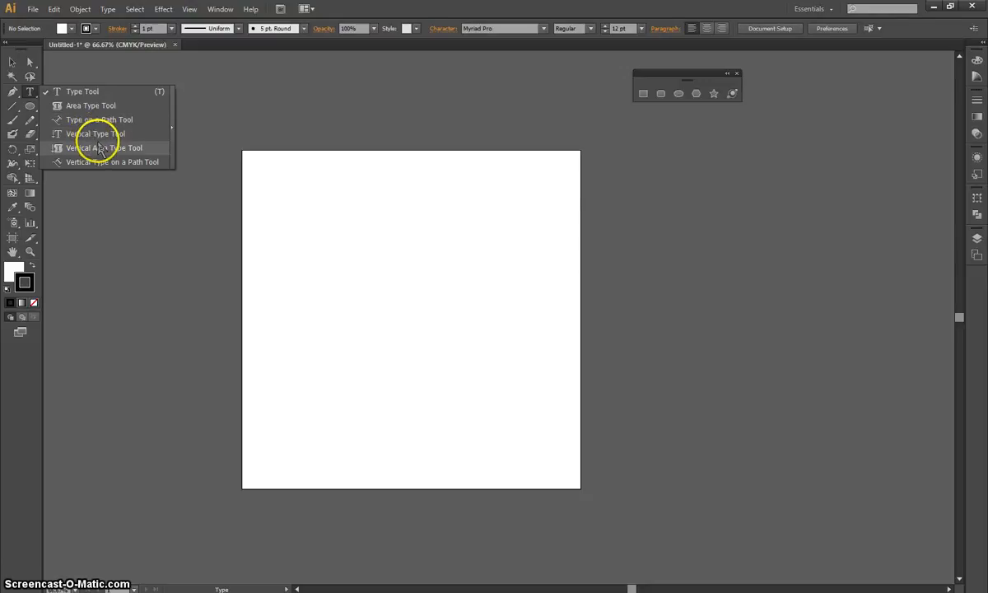
left_click(99, 147)
left_click_drag(33, 97, 171, 125)
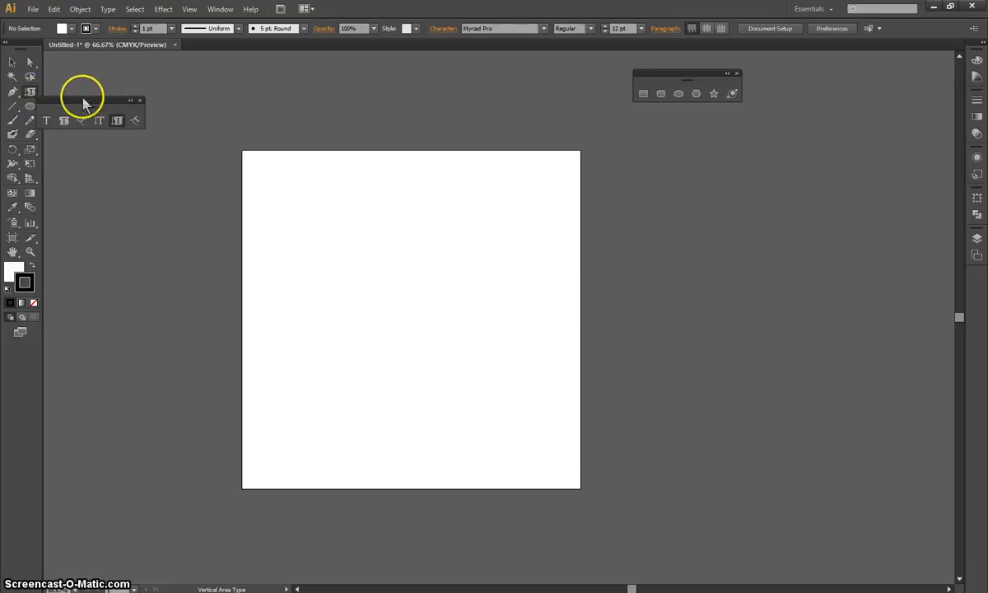
left_click_drag(84, 101, 688, 137)
Add a line of point text reading "djhcbsdhjbsjdhbjsdhbcjdhbcjsdhbcjhds" near the artboard's upper-left corner.
left_click(651, 157)
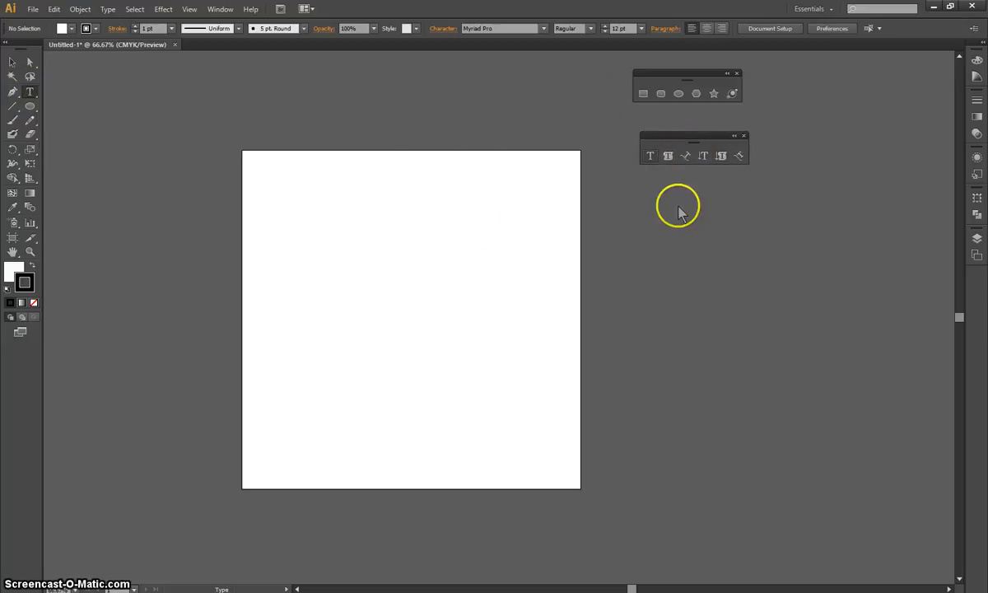
left_click(278, 186)
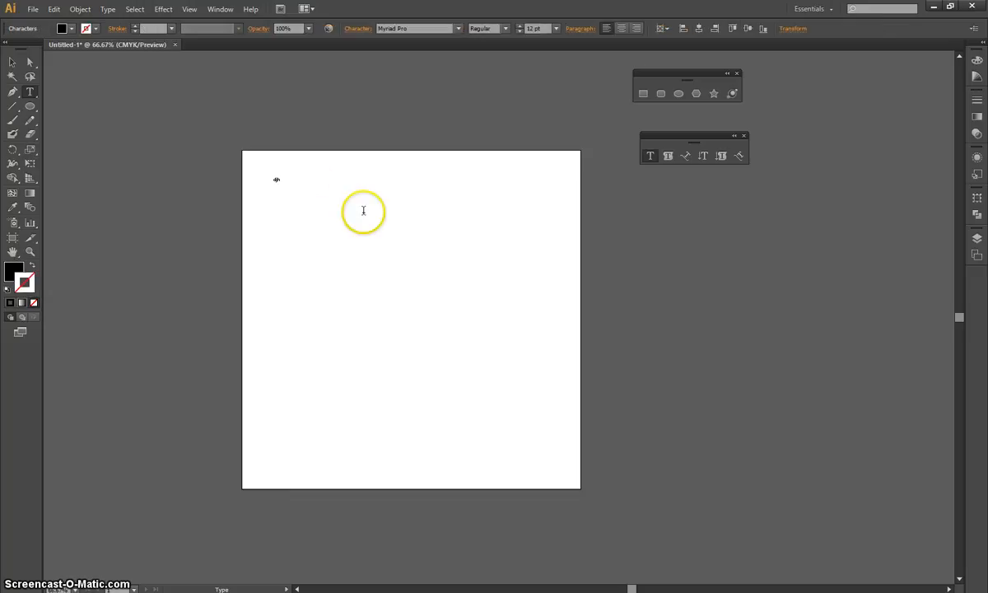
type("djhcbsdhjbsjdhbjsdhbcjdhbcjsdhbchds")
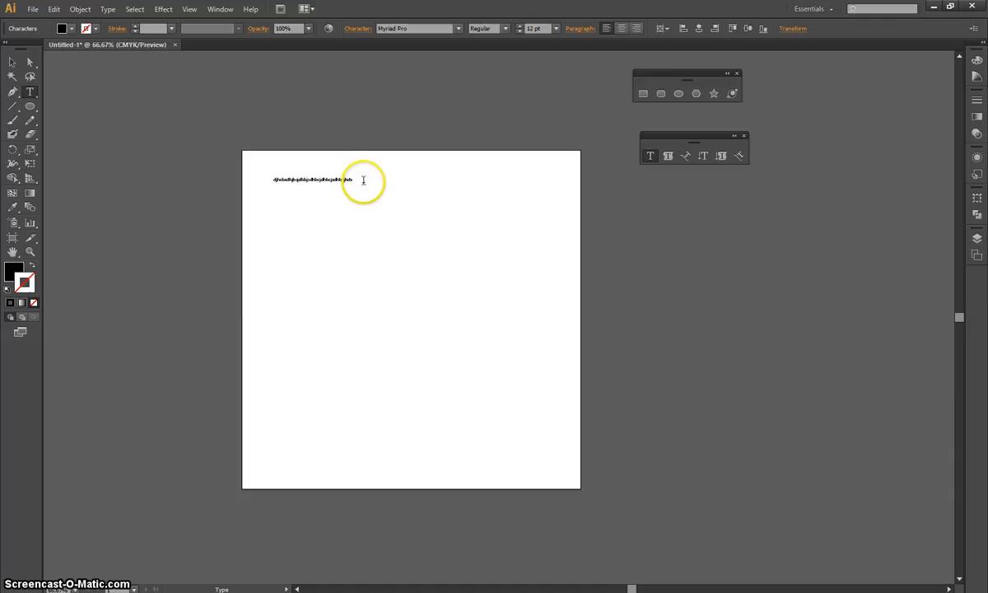
Set the whole line of point text to 40 pt and deselect it.
left_click_drag(363, 179, 262, 179)
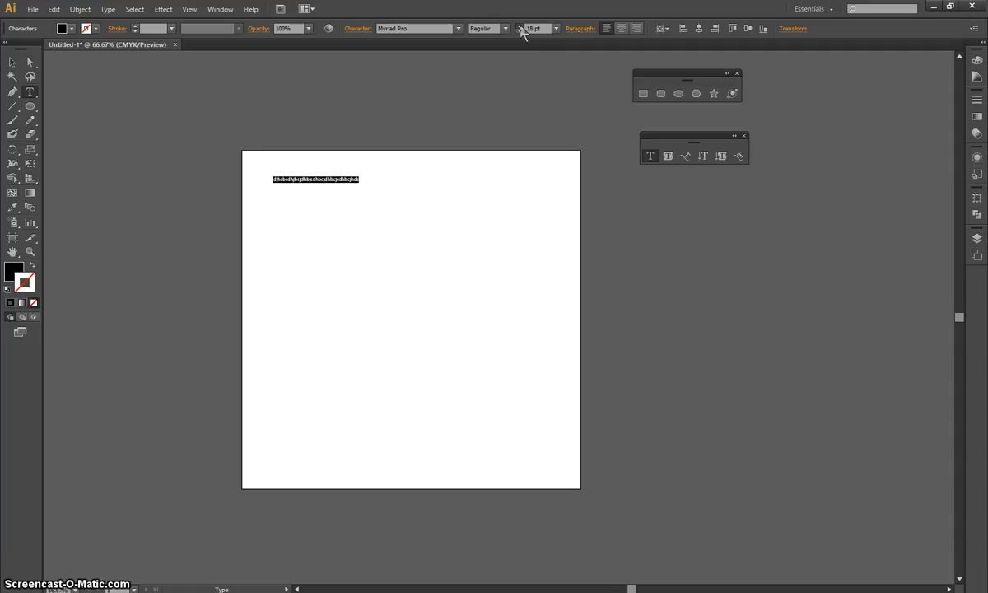
left_click(519, 26)
left_click(519, 25)
left_click(519, 25)
left_click_drag(546, 29, 521, 26)
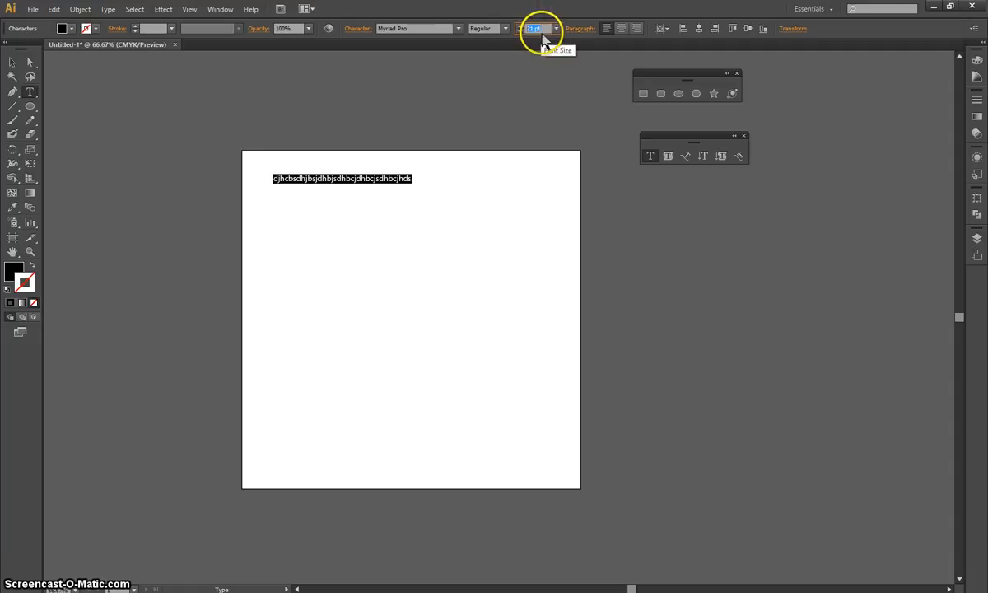
type("40")
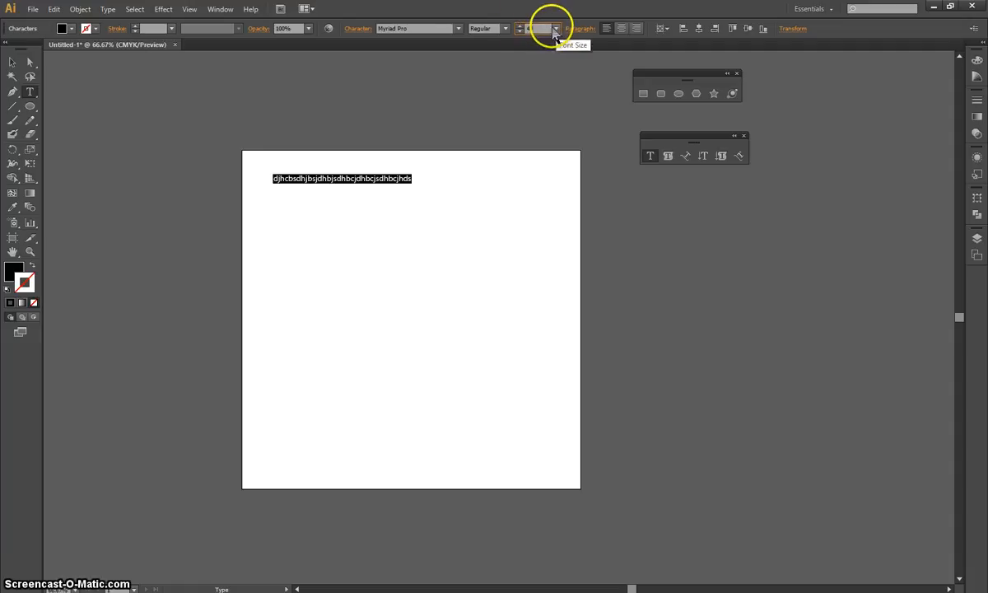
key("Return")
left_click(556, 29)
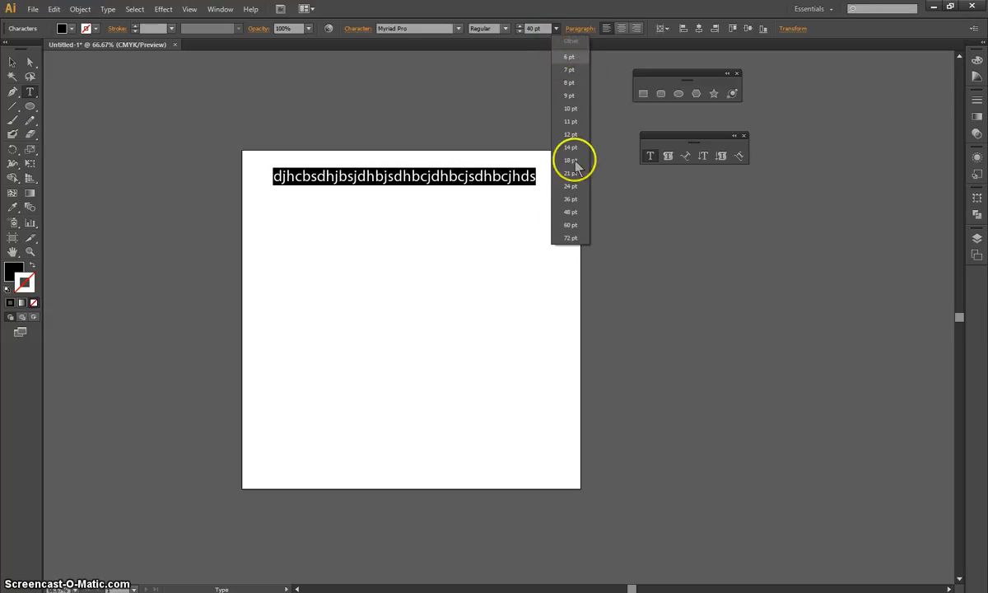
left_click(537, 29)
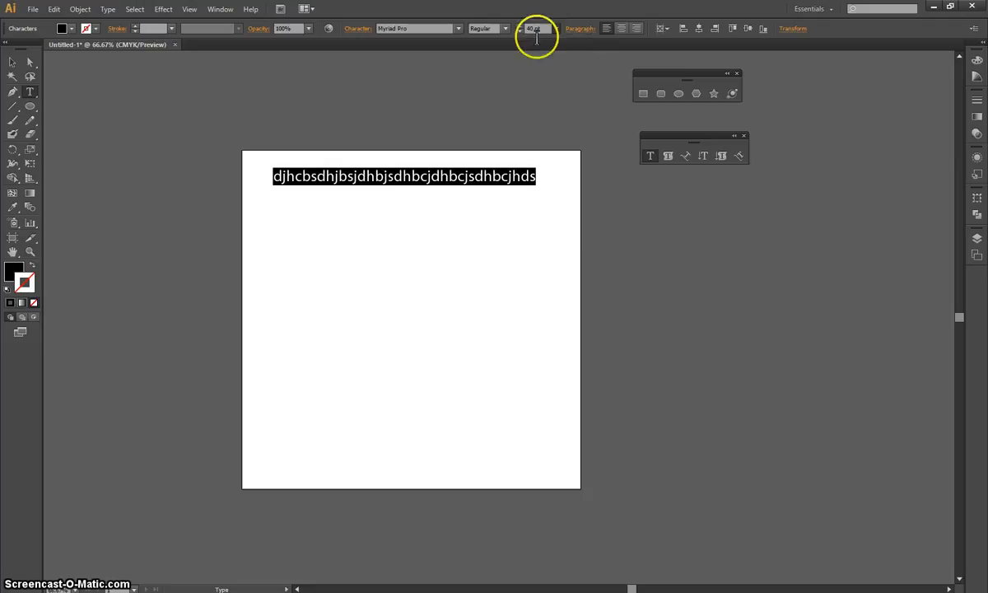
left_click(372, 217)
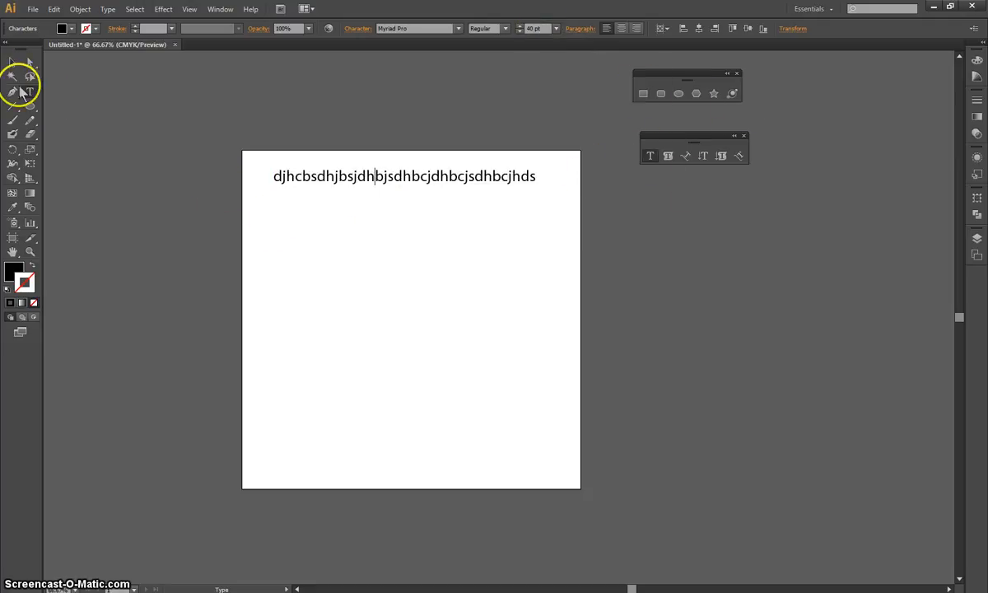
left_click(12, 62)
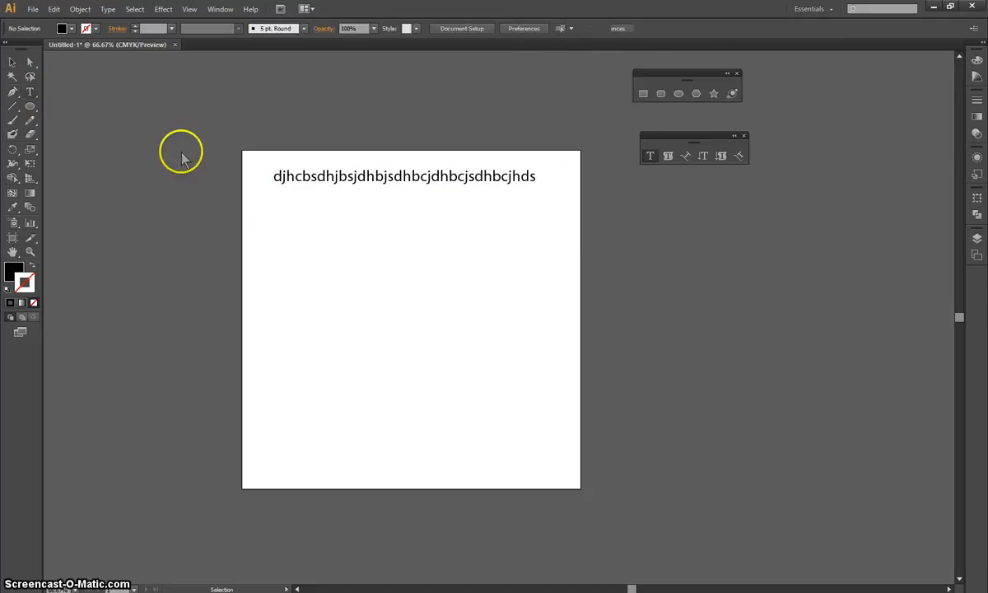
Create a rectangular text box below the first text line and fill in "kdhbdskjbkdcsjdkcjs".
key("t")
left_click_drag(284, 222, 420, 326)
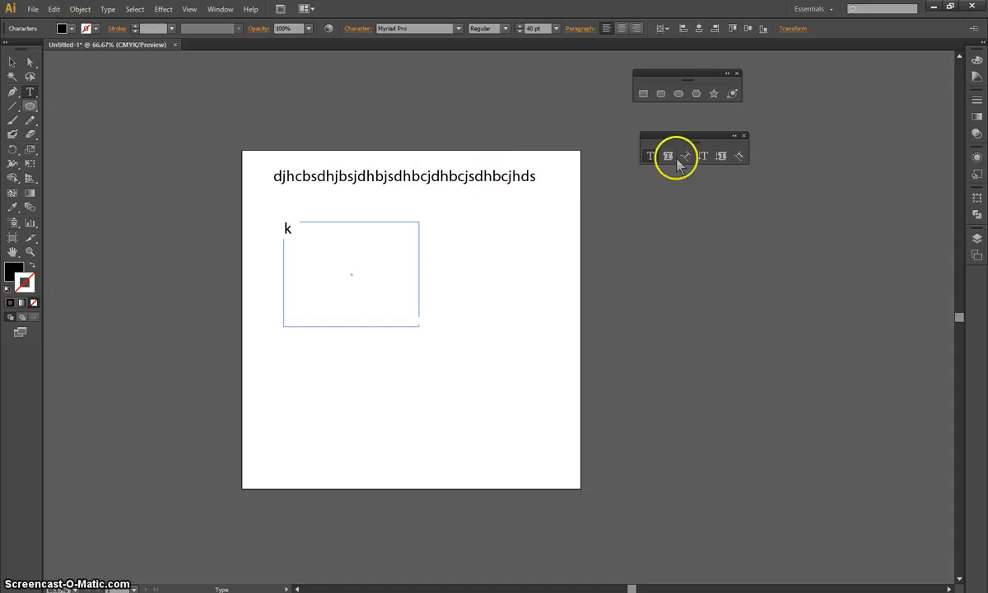
type("dhbdskjbkdcsjdkcjs")
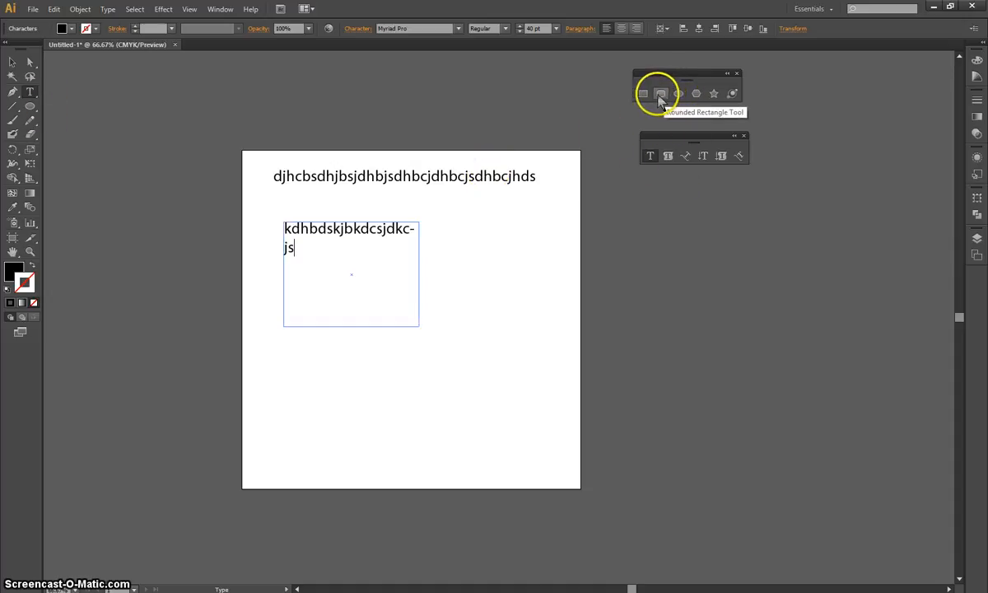
Draw a six-pointed star about 4.51 in wide and 4.19 in high below the text box, with a black stroke and no fill.
left_click(713, 95)
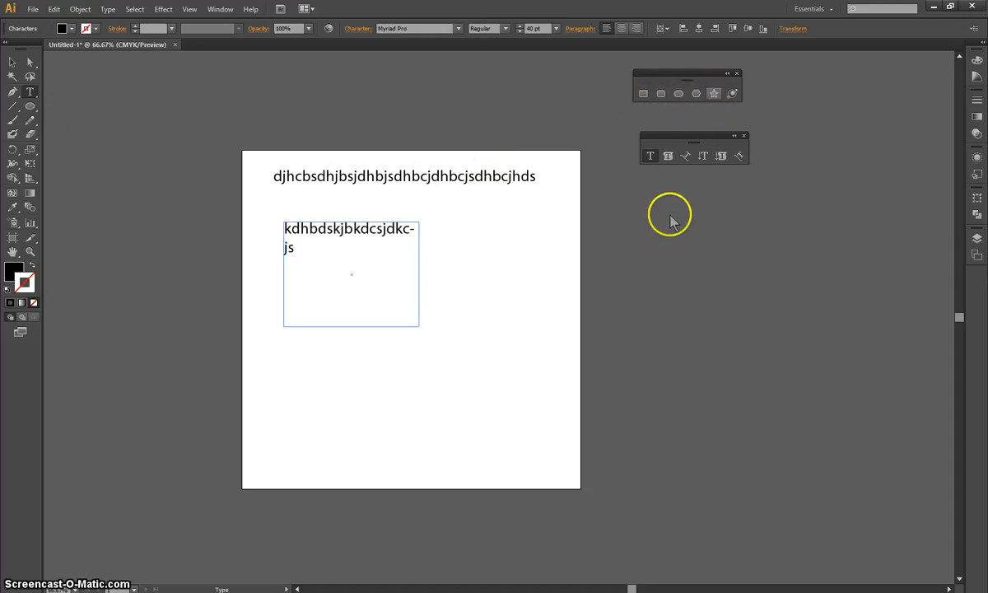
left_click_drag(465, 341, 505, 393)
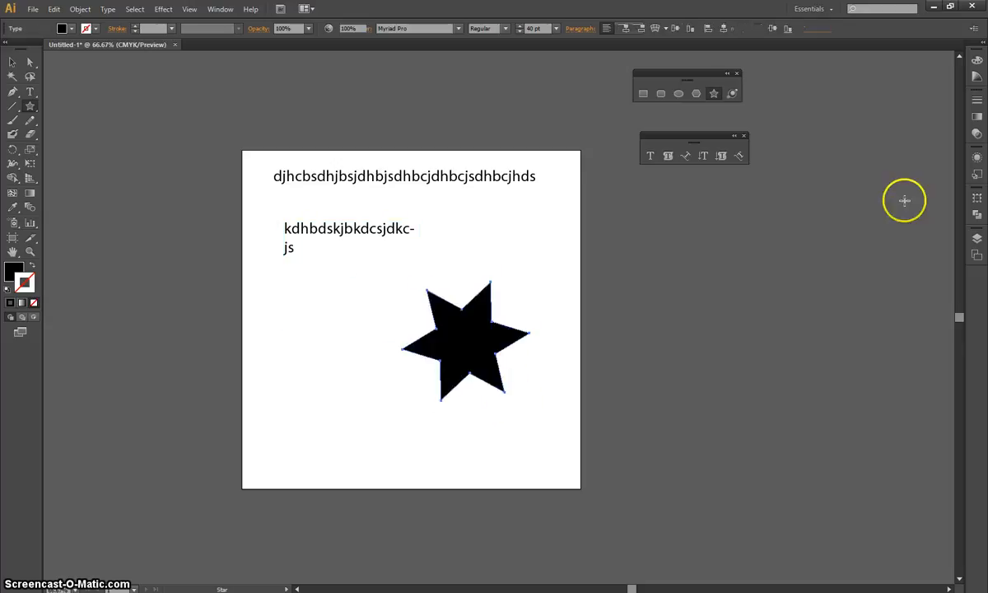
left_click(31, 265)
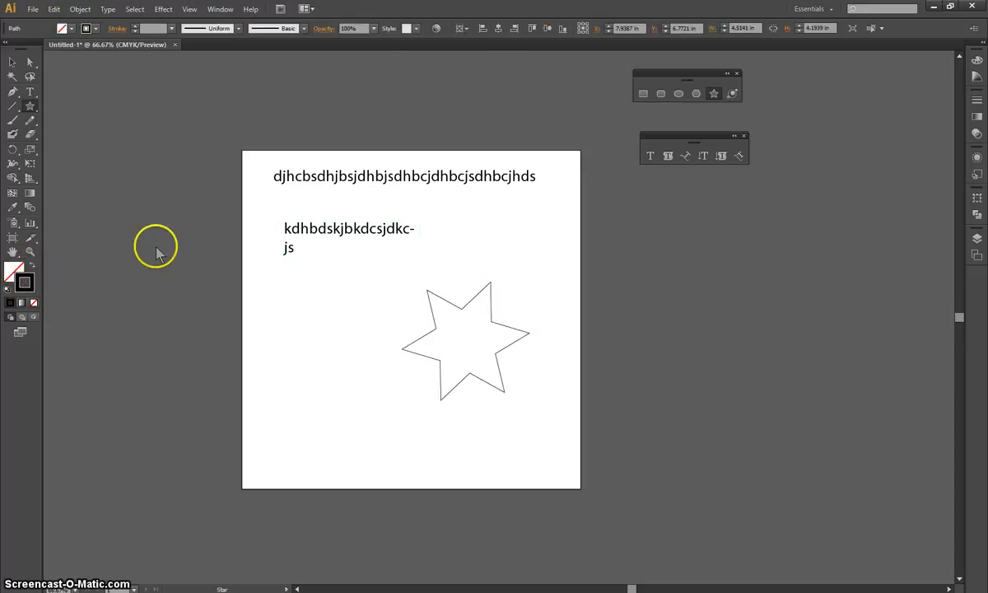
Turn the star into an area type container and enter "dhdbcbhdbhdcdhbcdhbcs" inside it.
left_click(667, 158)
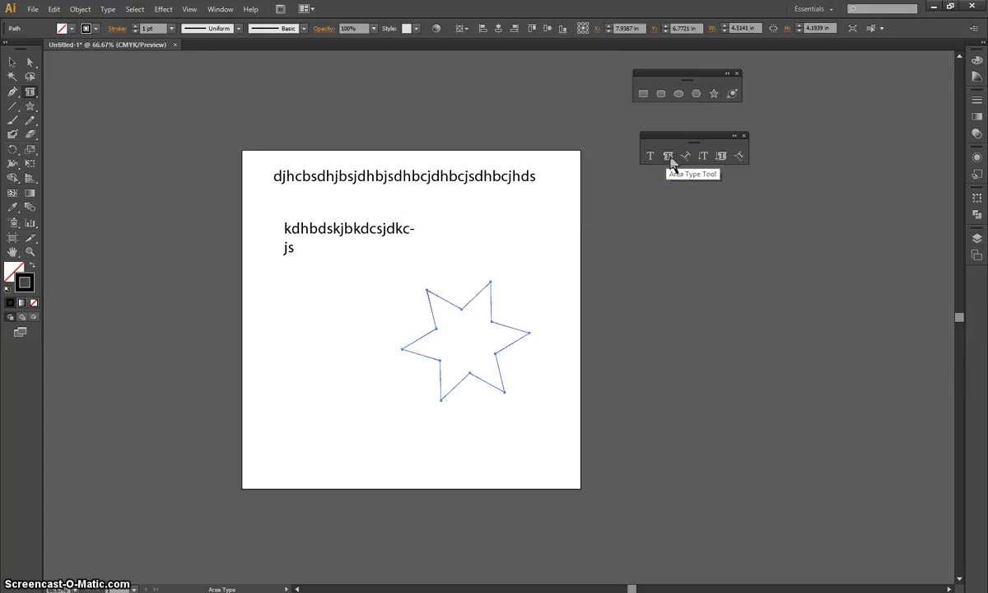
left_click(439, 303)
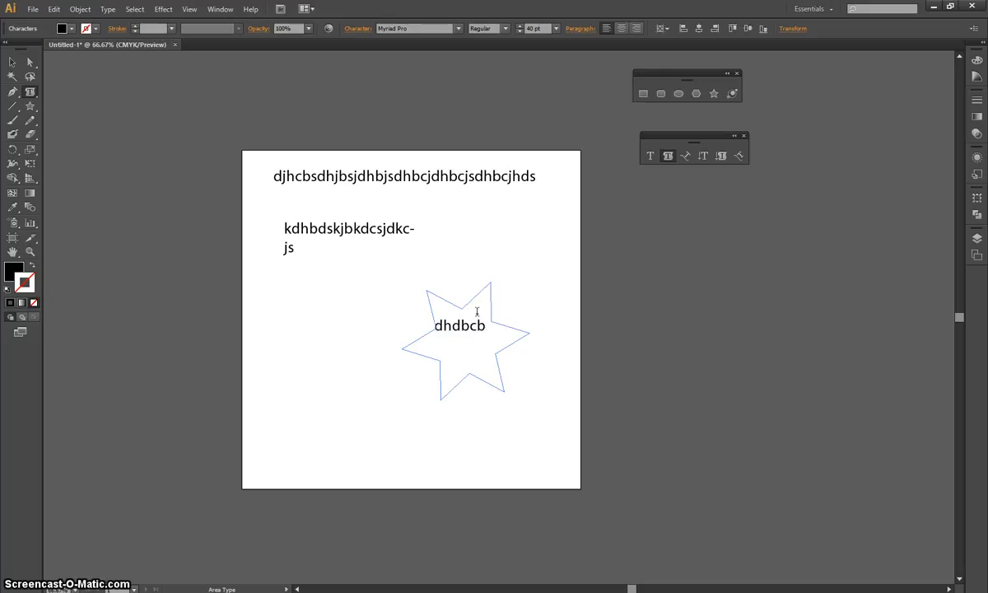
type("dhdbcbhdbhdcdhbcdhbcs")
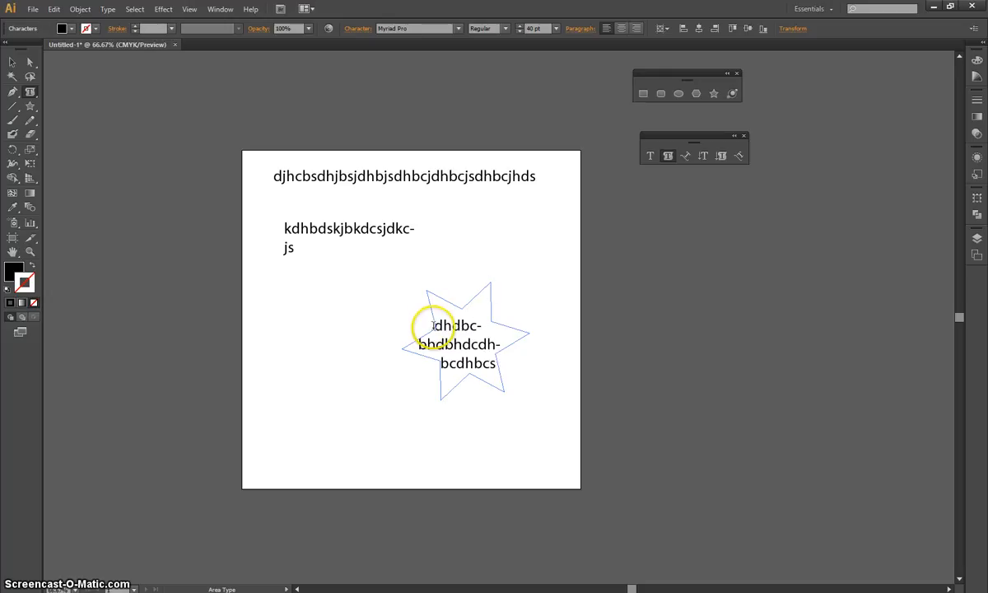
Set all the text inside the star to 10 pt.
left_click_drag(433, 327, 505, 363)
left_click(539, 29)
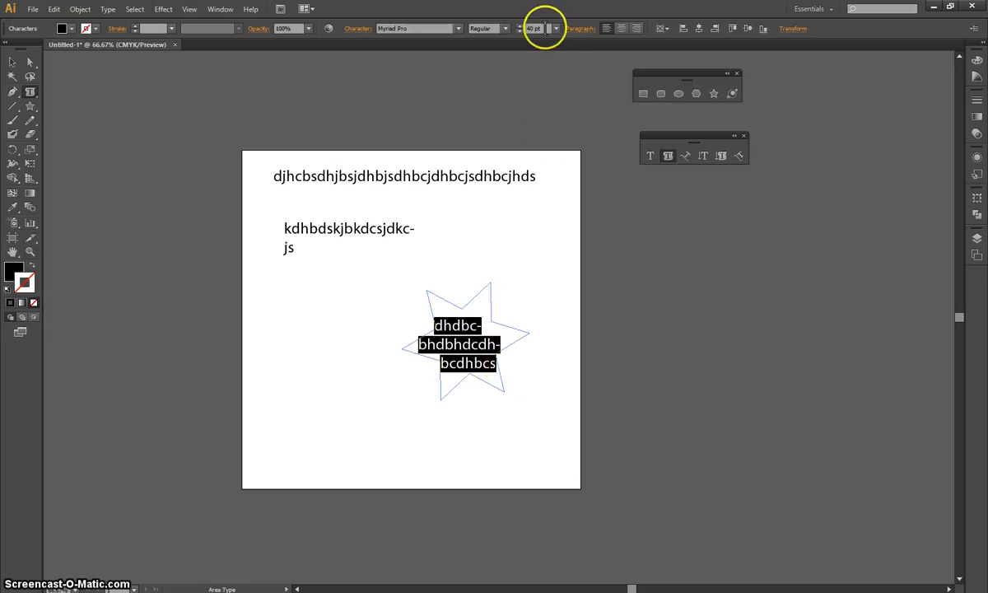
type("1")
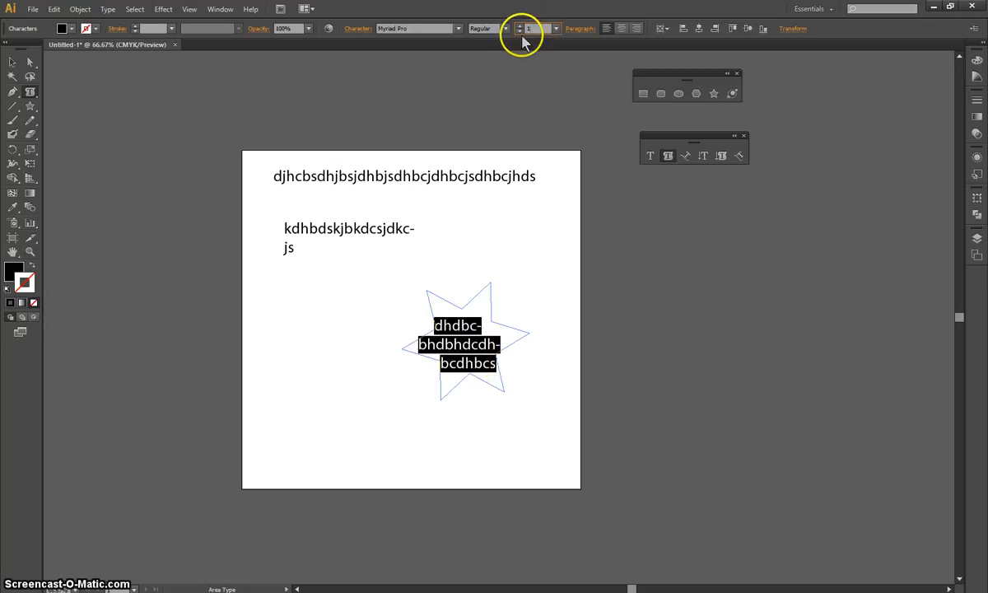
type("0")
key("Return")
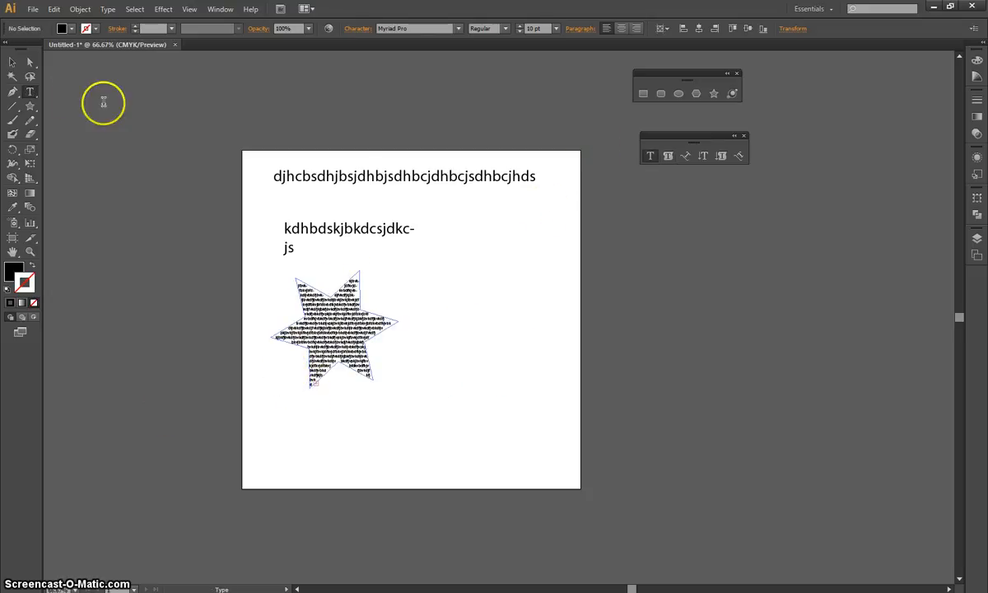
Draw a six-pointed star about 2.6 in wide and 2.92 in high beside the text-filled star, and run placeholder type along its outline.
left_click(714, 94)
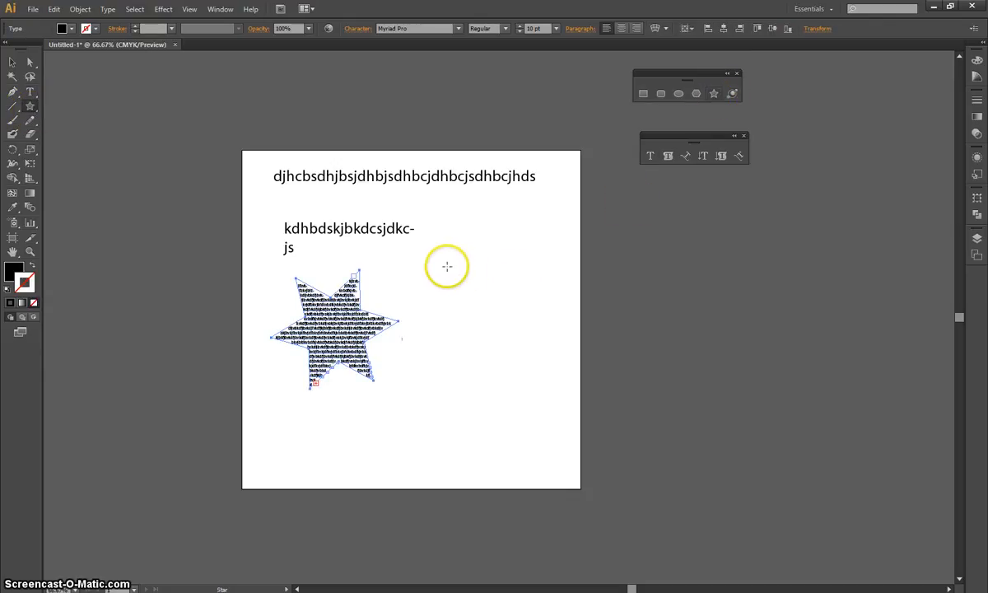
left_click_drag(445, 264, 512, 272)
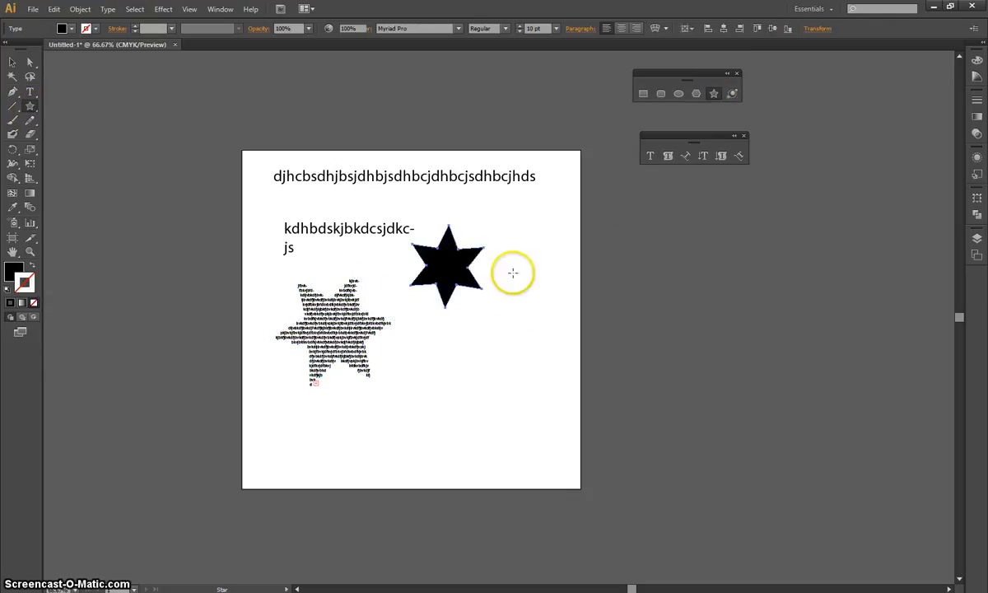
left_click(692, 162)
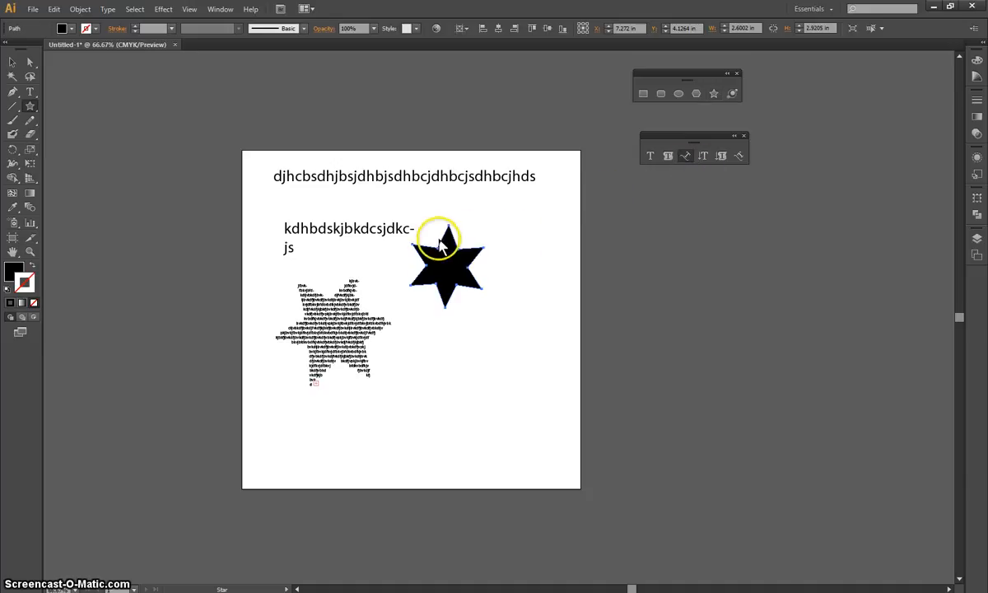
left_click(443, 237)
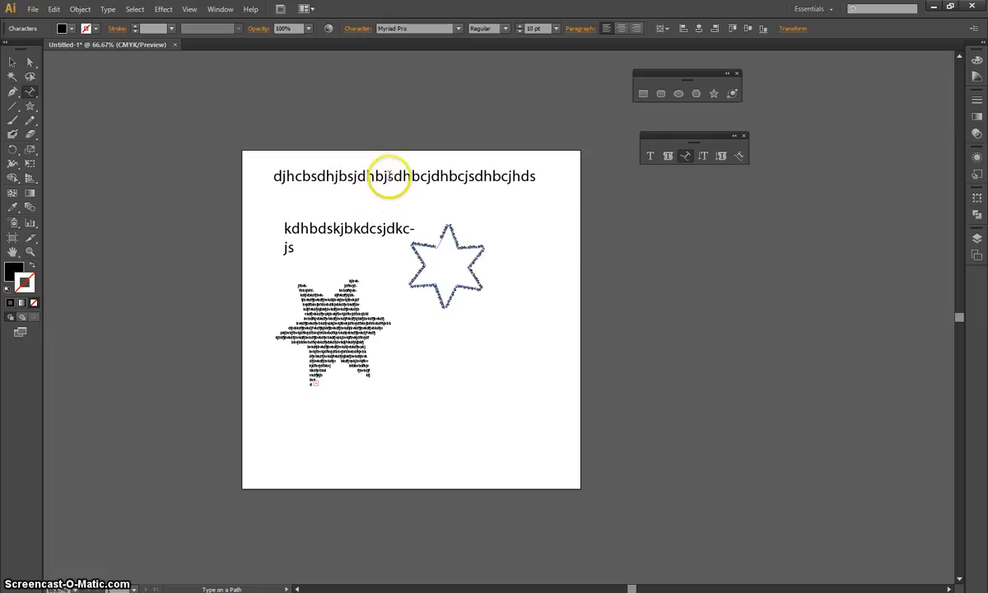
Convert the line of point type at the top of the artboard to outlines and deselect it.
scroll(388, 176, "up", 2)
scroll(388, 176, "up", 2)
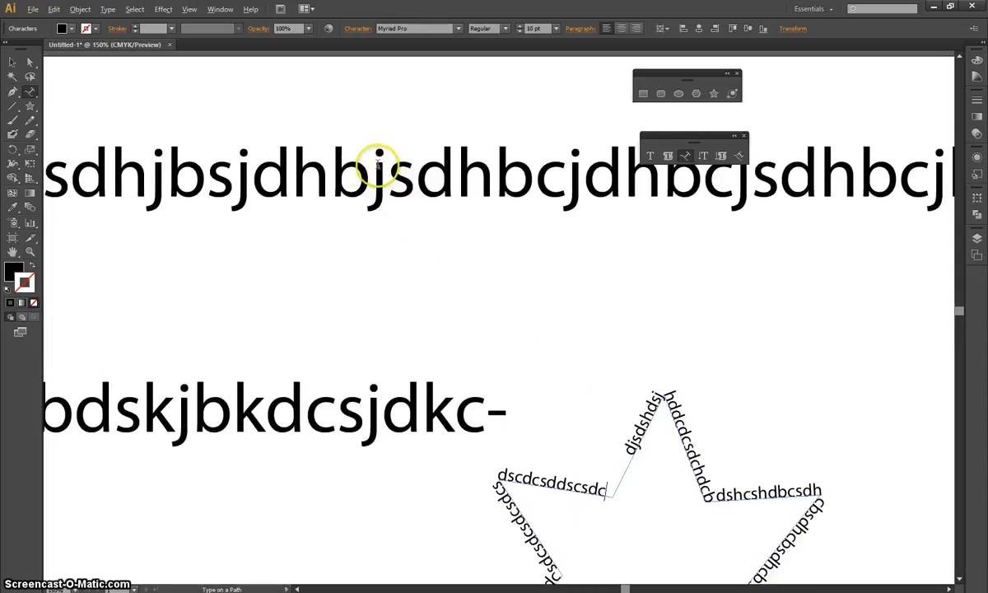
left_click(12, 62)
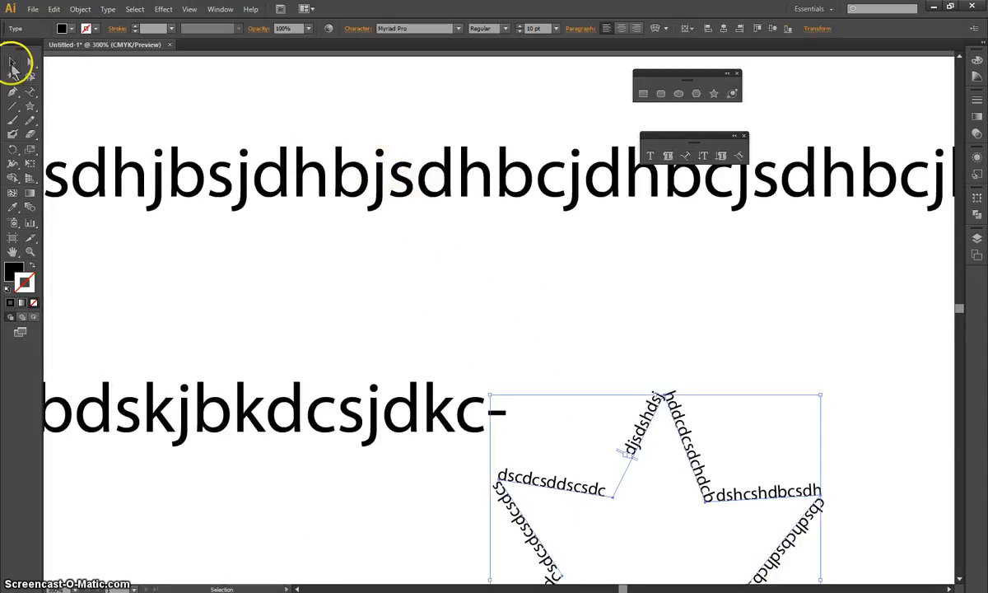
left_click(321, 174)
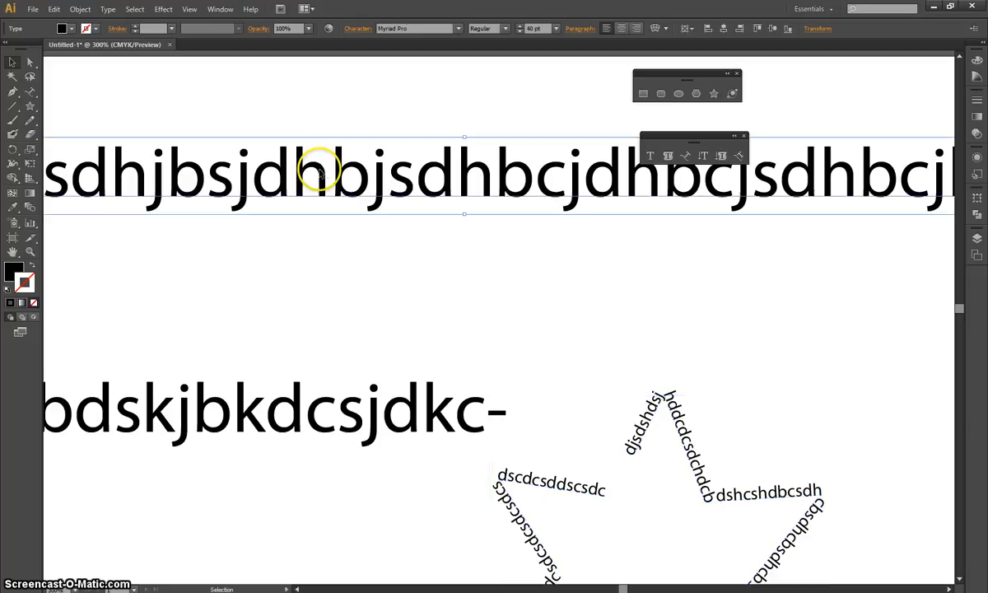
right_click(324, 178)
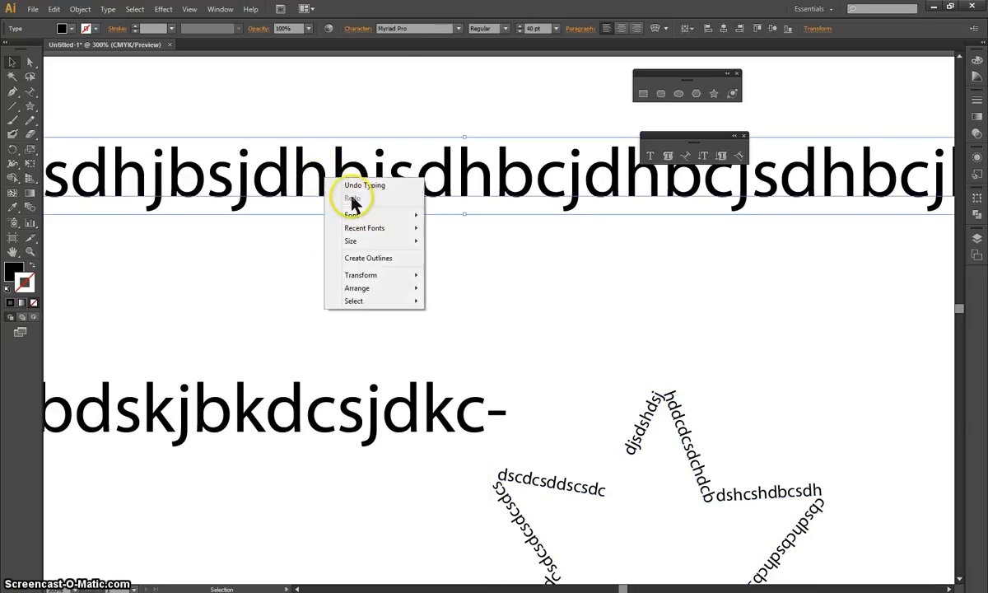
left_click(377, 258)
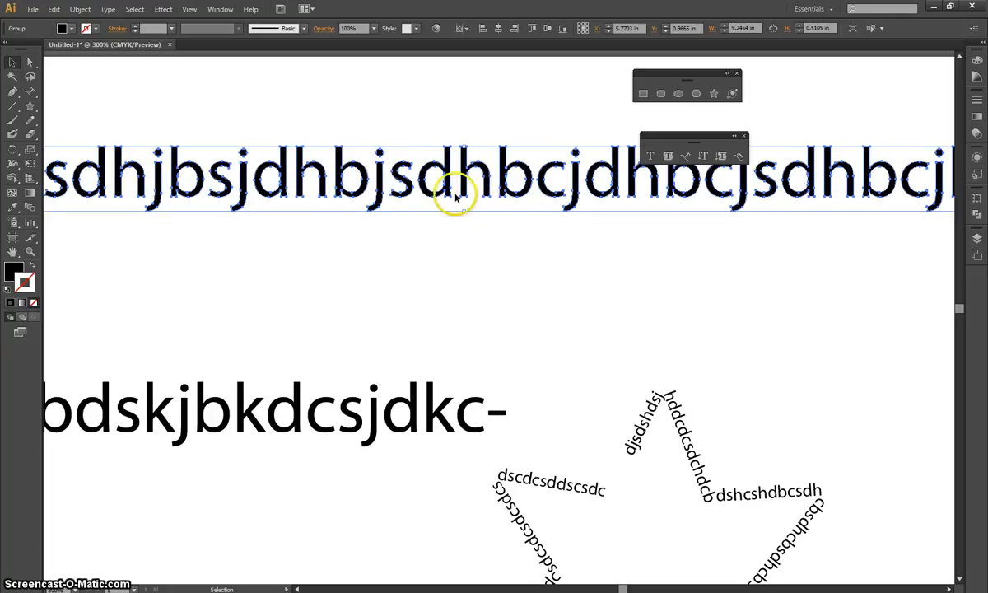
left_click(293, 256)
Raise the outlined letter b above its line, and pull a lower anchor point of the nearby letter d downward.
left_click(30, 64)
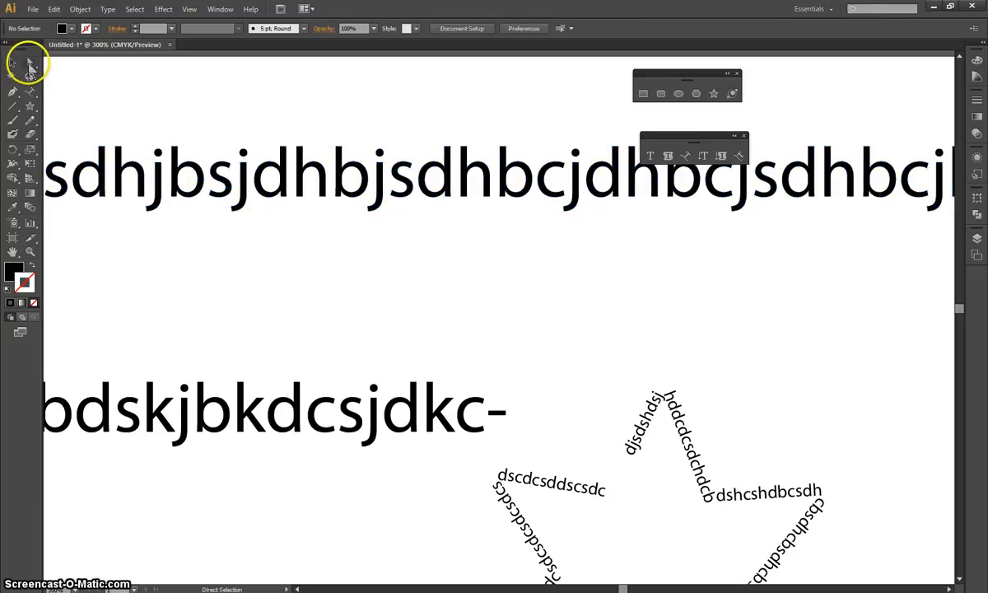
left_click_drag(365, 140, 365, 126)
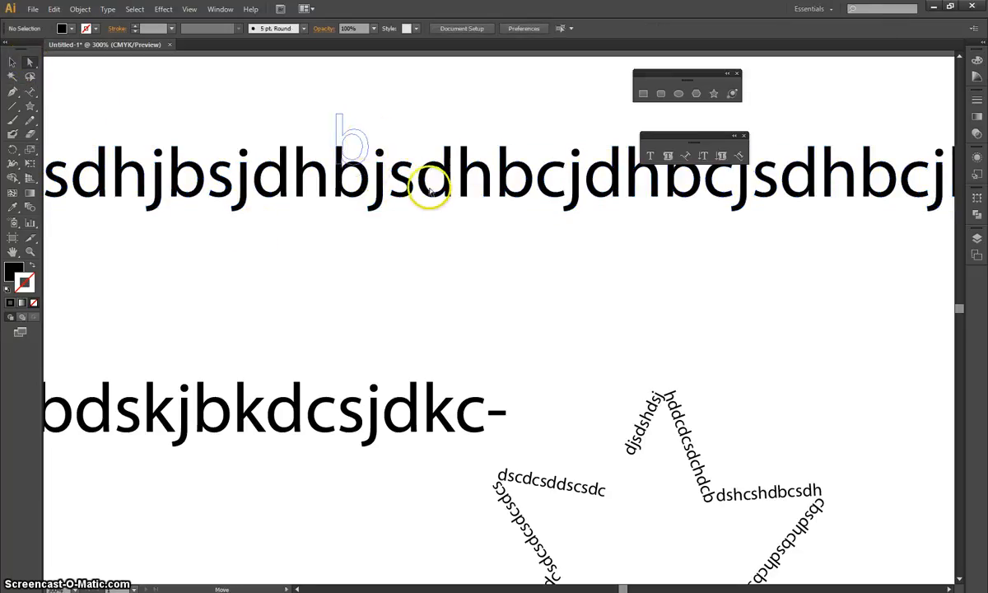
left_click(437, 218)
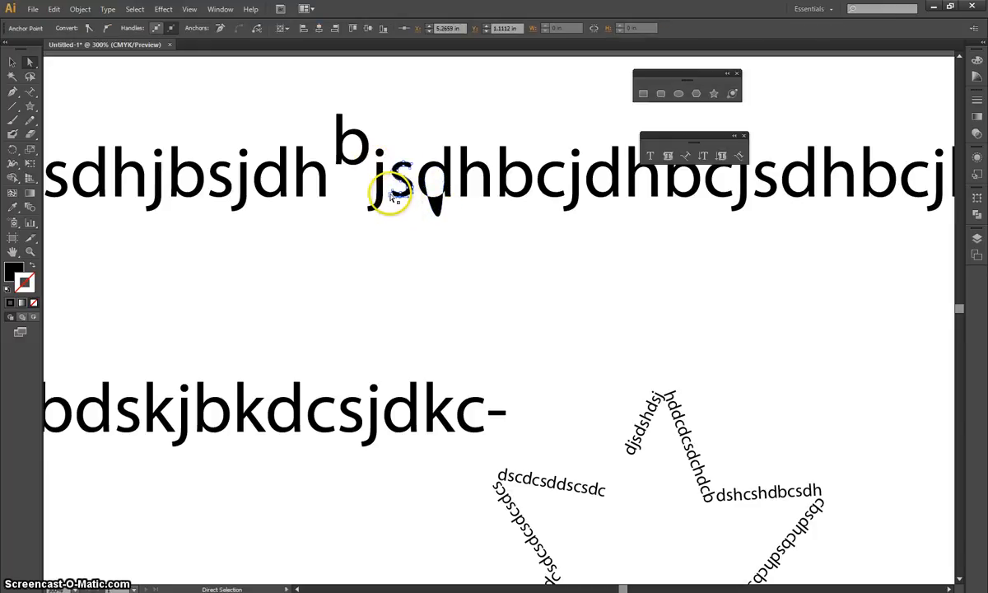
Distort the outlined letter s by pulling its lower anchor points downward and its upper end upward.
left_click_drag(390, 194, 394, 199)
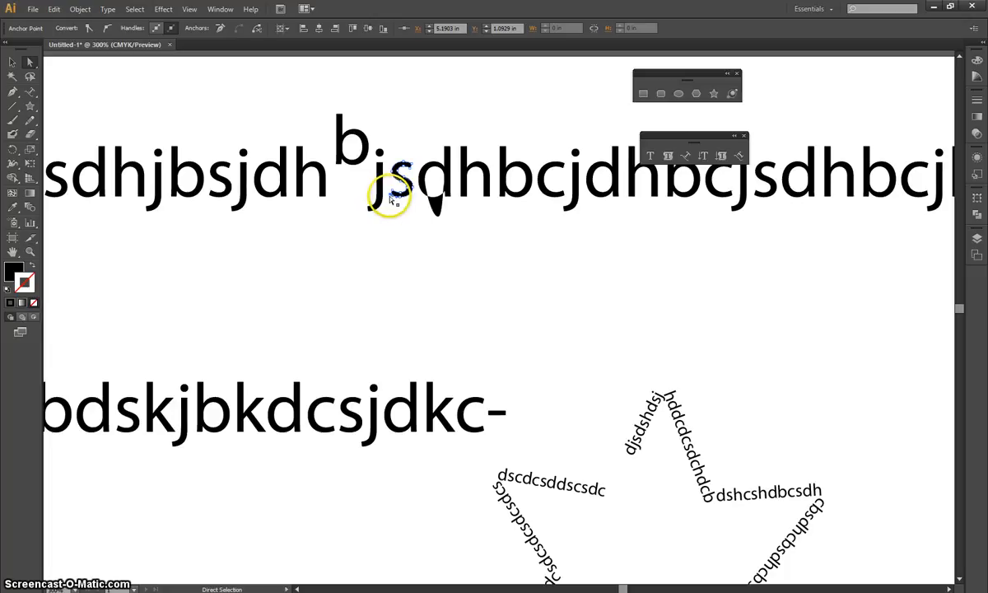
left_click_drag(392, 197, 422, 234)
key("Right")
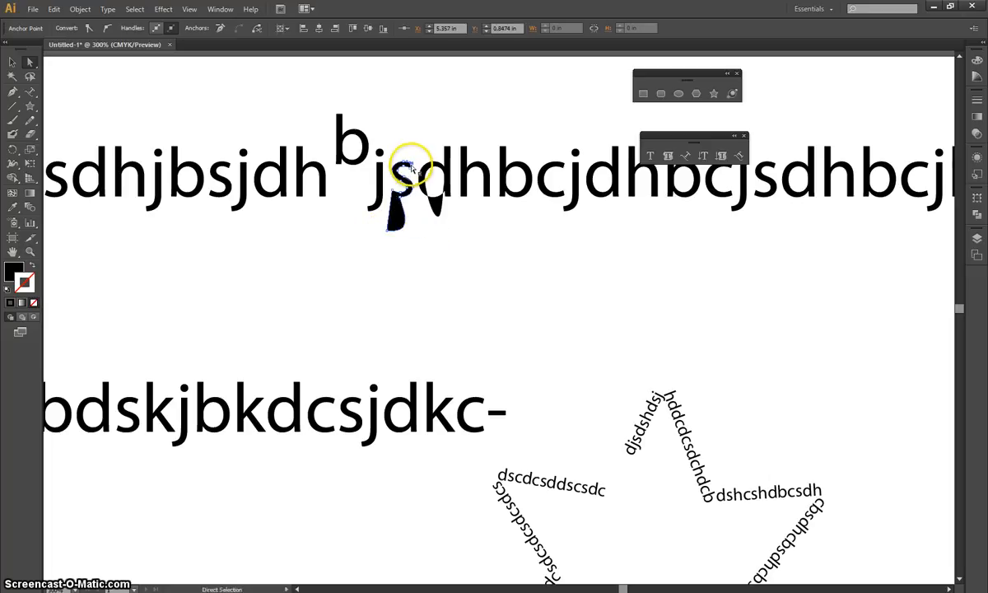
left_click_drag(410, 159, 420, 231)
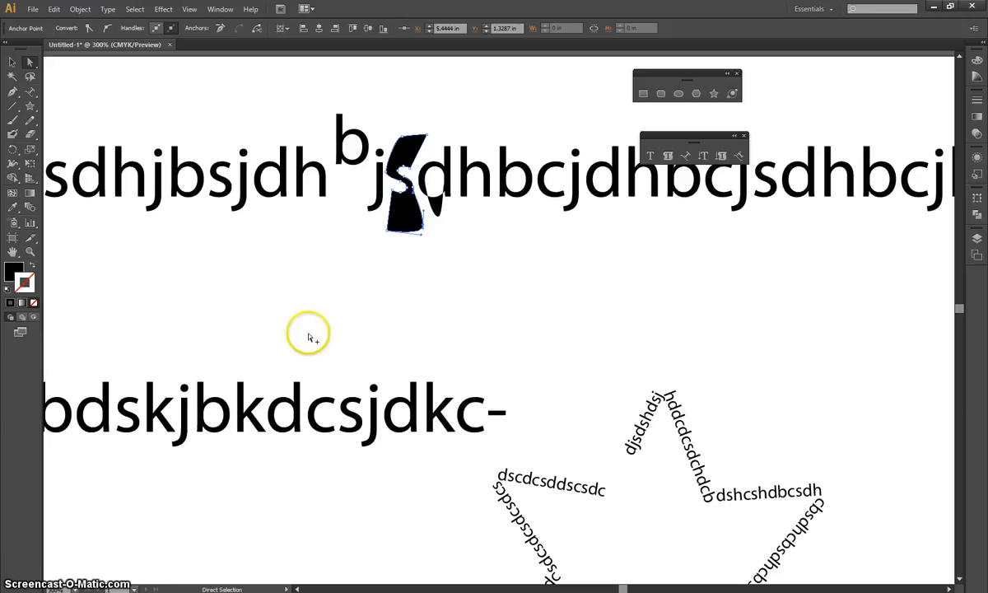
Delete all the text and stars on the artboard.
scroll(309, 338, "down", 5)
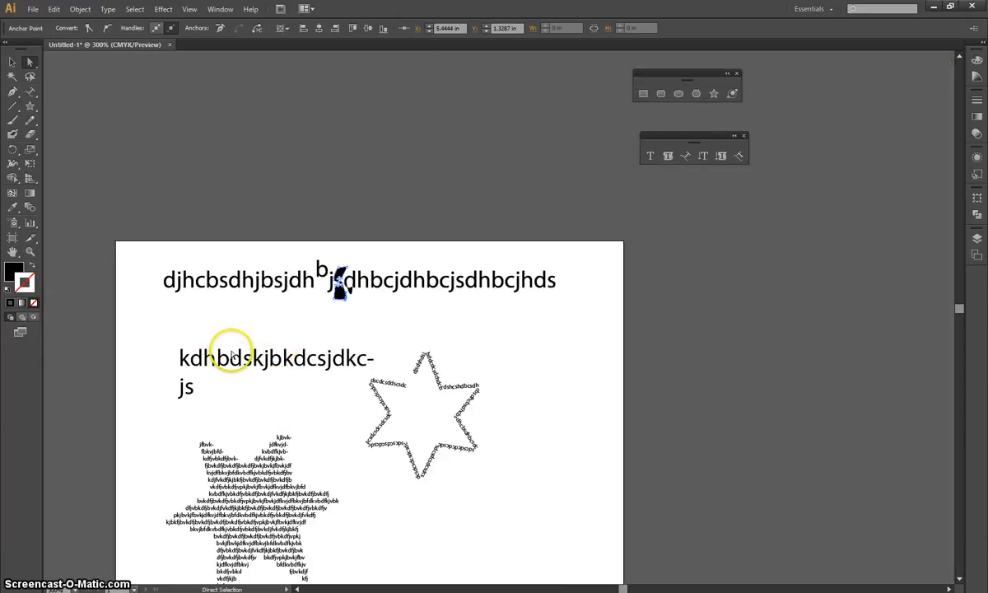
scroll(261, 321, "down", 3)
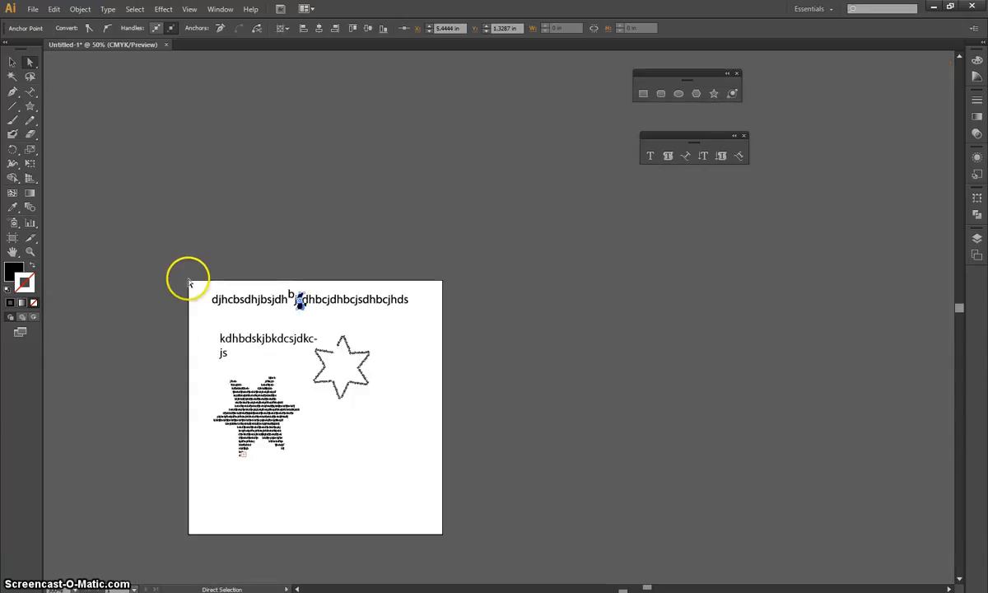
left_click_drag(176, 262, 459, 514)
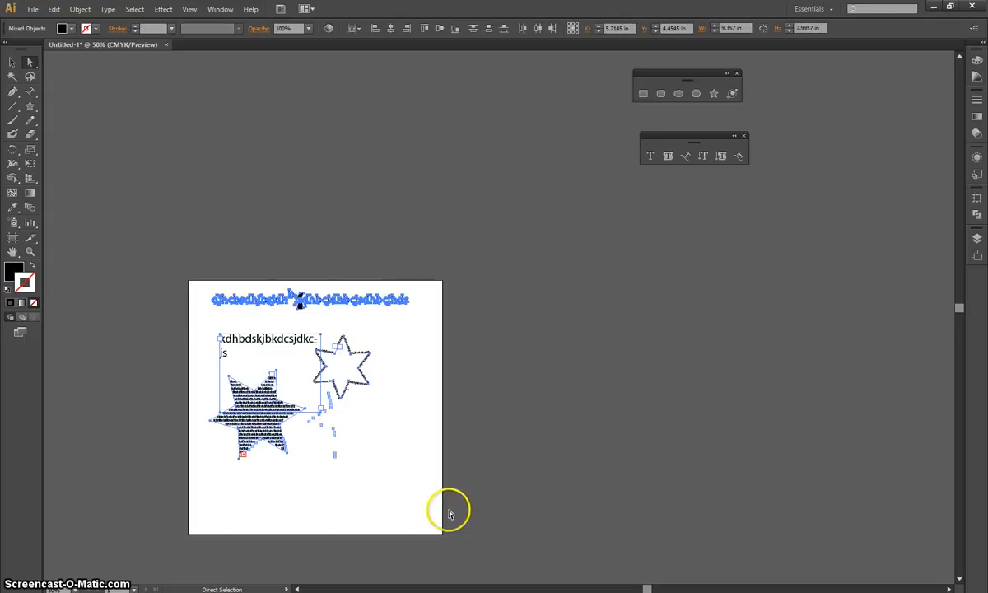
key("Delete")
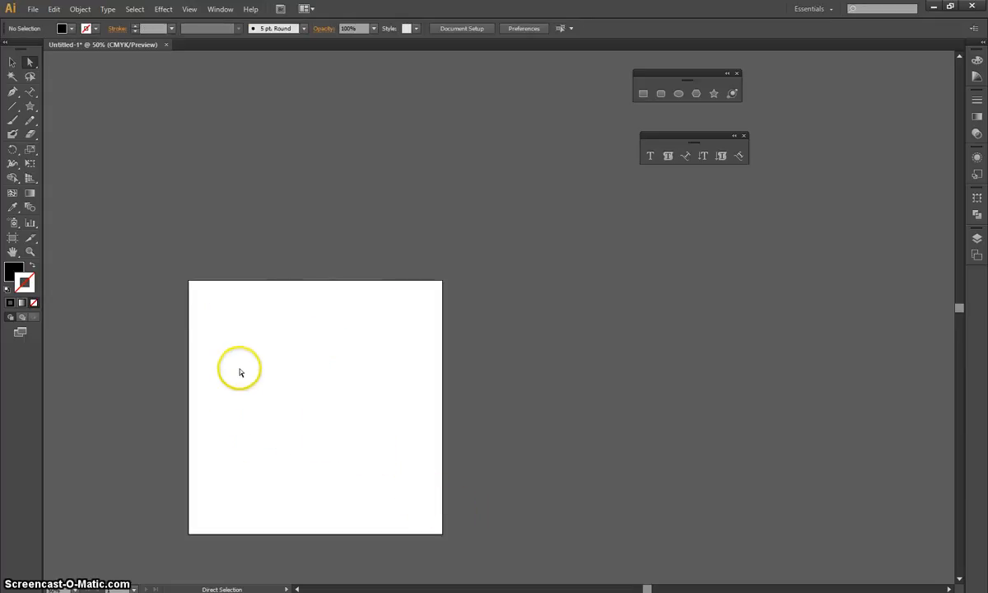
Draw a freehand wavy line about 6.79 in wide and 0.93 in high across the artboard's upper part with the Pencil tool.
scroll(195, 457, "up", 1)
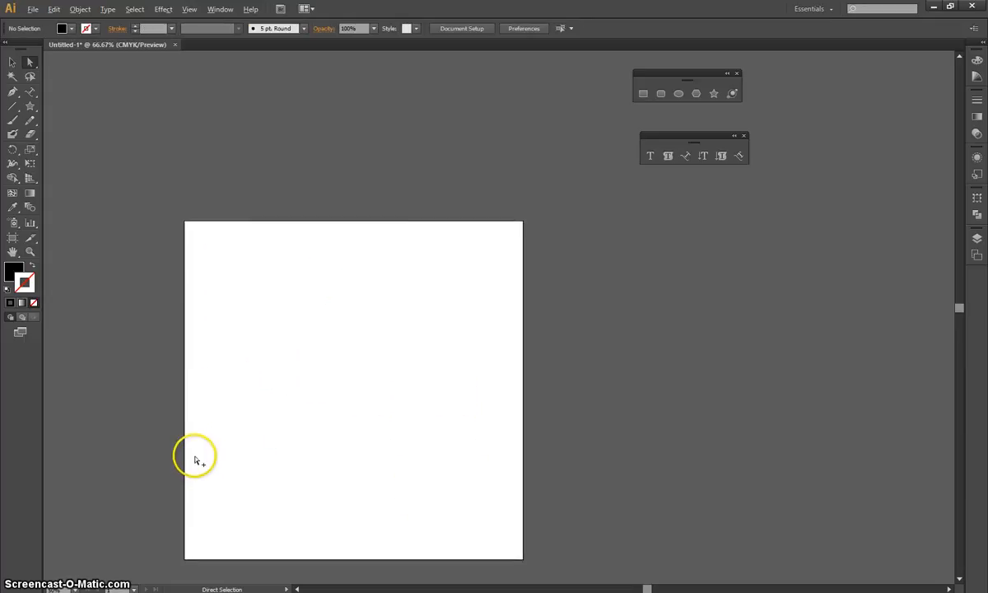
scroll(195, 457, "up", 1)
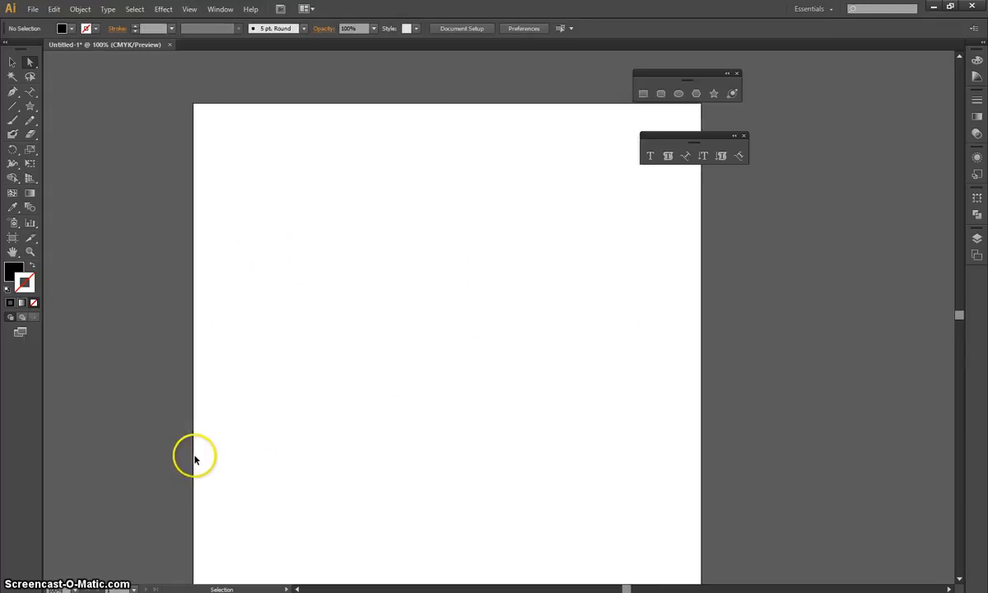
left_click(30, 122)
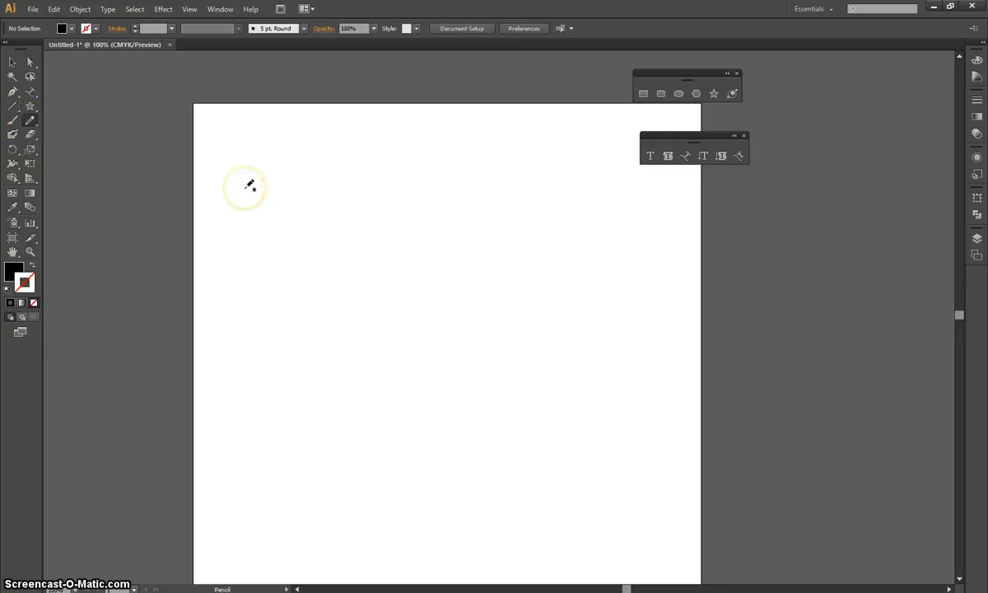
mouse_move(250, 185)
left_mouse_down()
mouse_move(276, 165)
mouse_move(310, 166)
mouse_move(381, 200)
mouse_move(481, 169)
mouse_move(531, 193)
left_mouse_up()
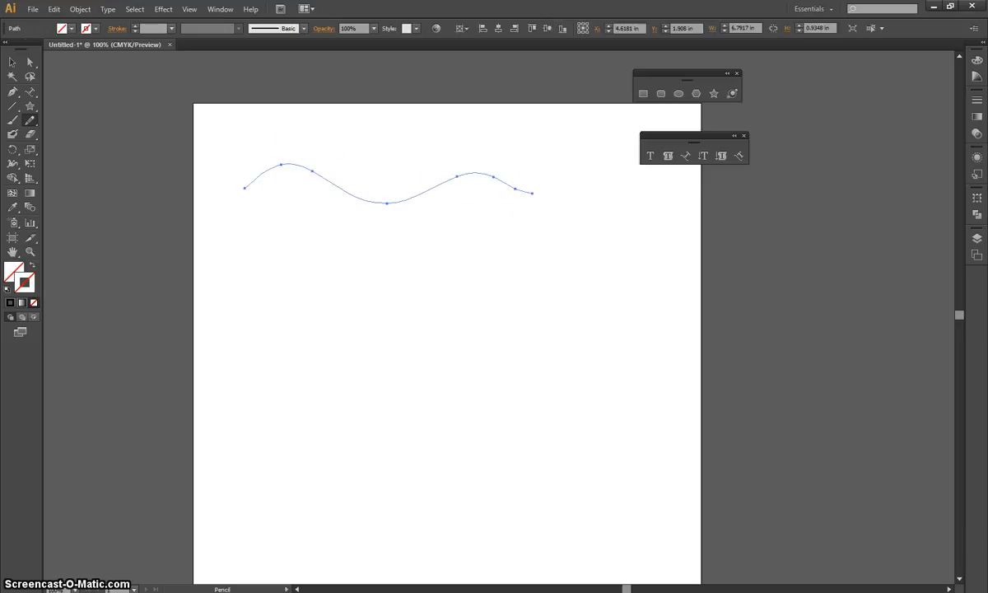
Reshape the wavy line by raising its first crest and lowering its trough and right end, and give it a red stroke.
left_click(13, 62)
left_click(31, 66)
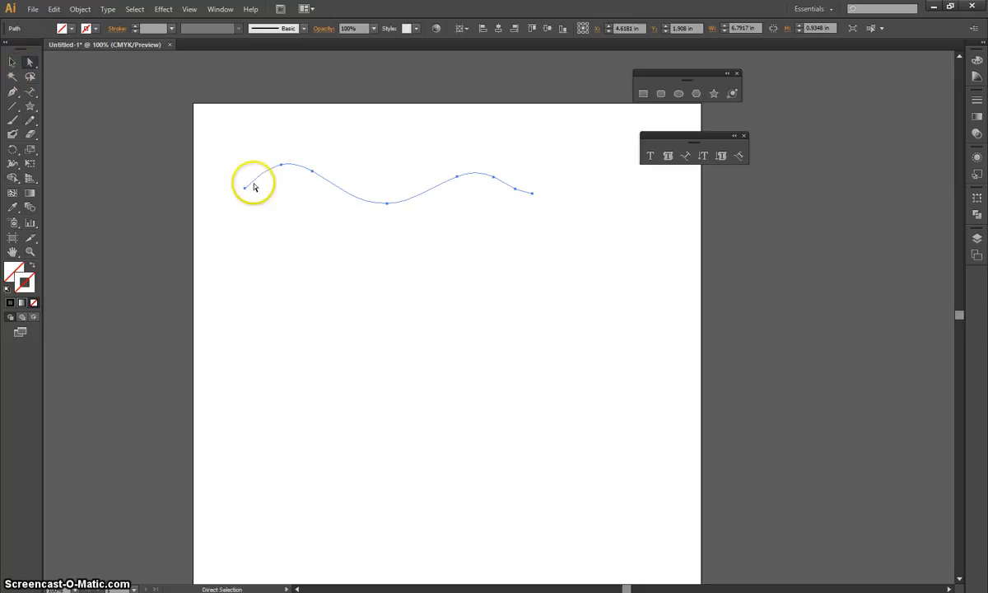
left_click_drag(281, 165, 268, 146)
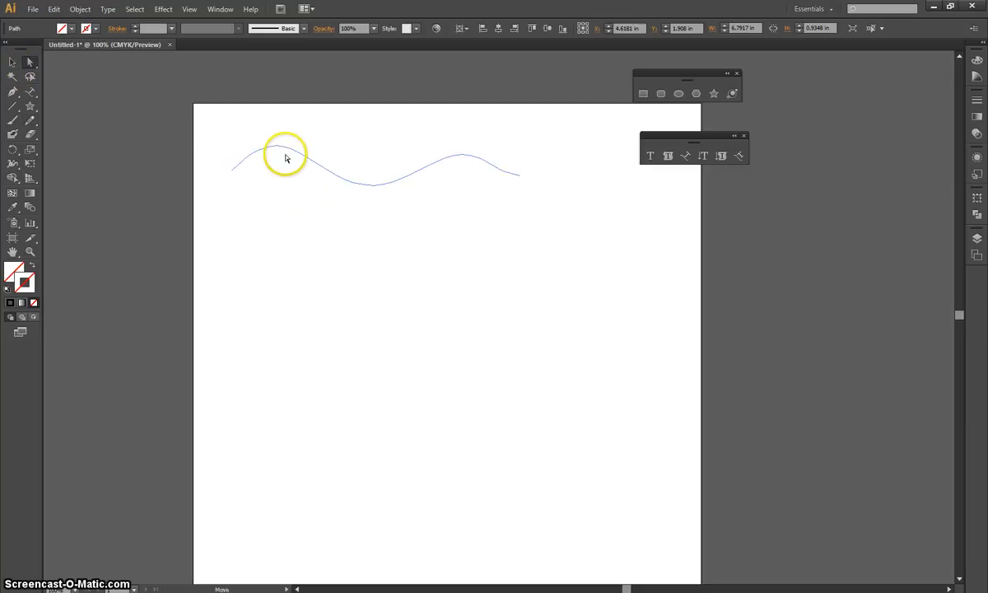
left_click(278, 178)
left_click(269, 148)
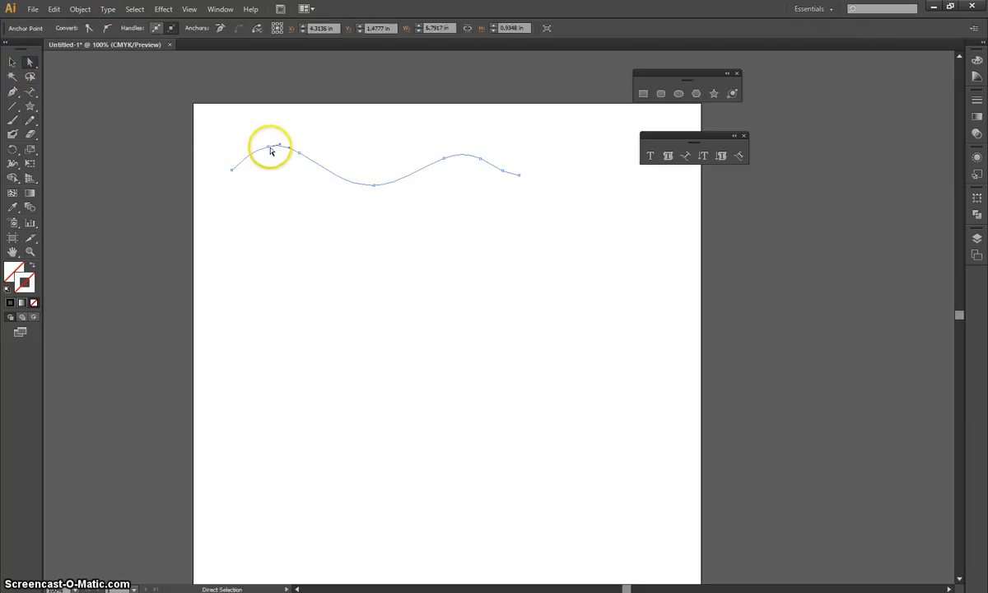
left_click_drag(269, 150, 259, 126)
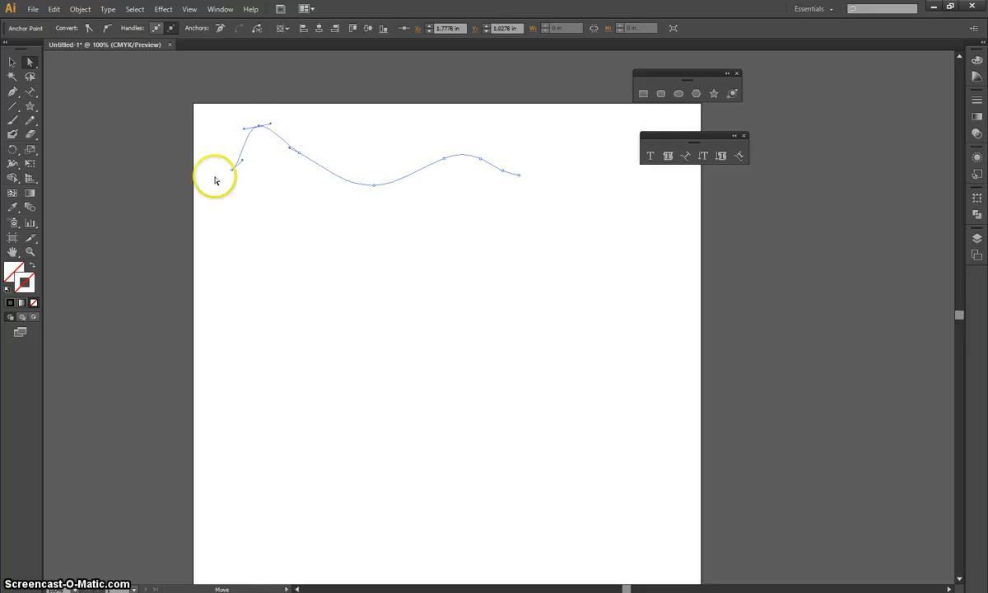
left_click(26, 283)
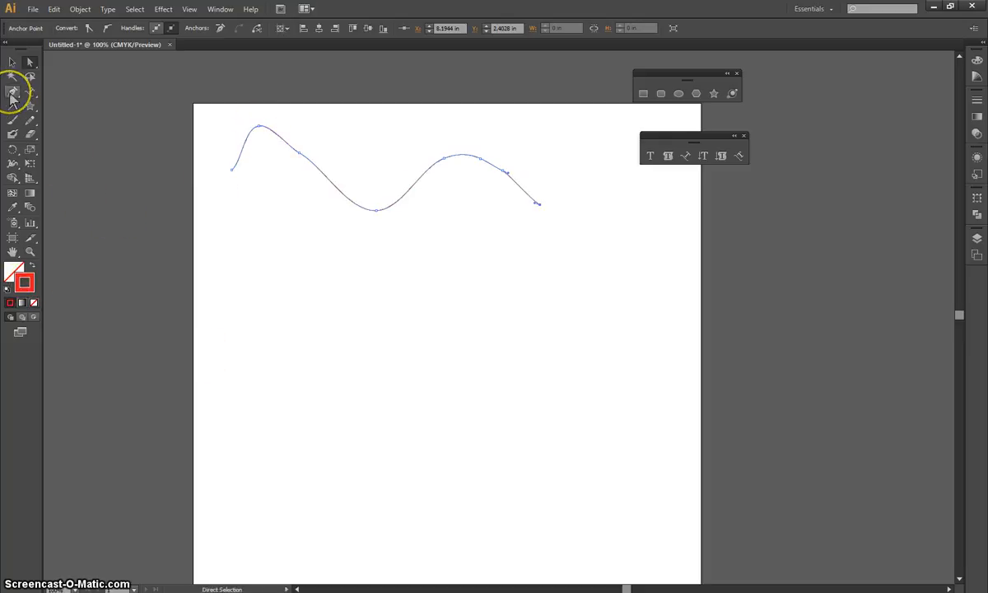
Draw an open zigzag path of eight straight segments below the wavy line with the Pen tool, and deselect it.
left_click(12, 92)
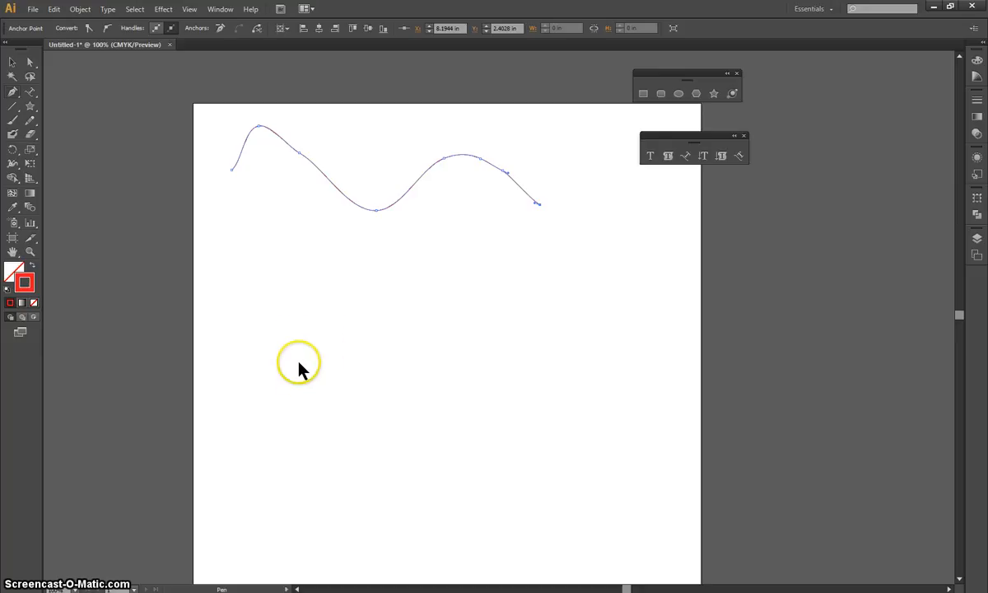
left_click(276, 331)
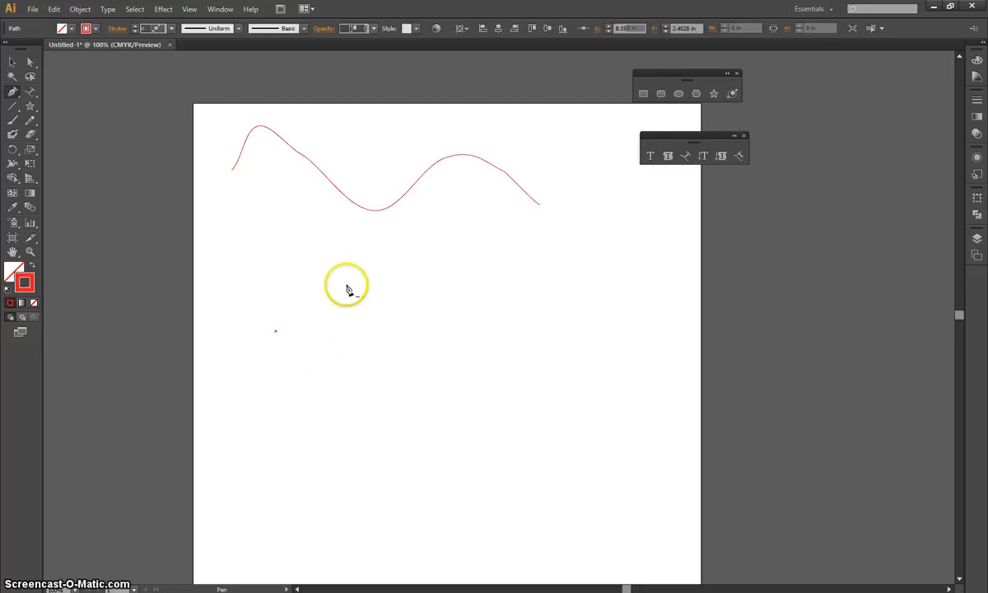
left_click(355, 280)
left_click(409, 344)
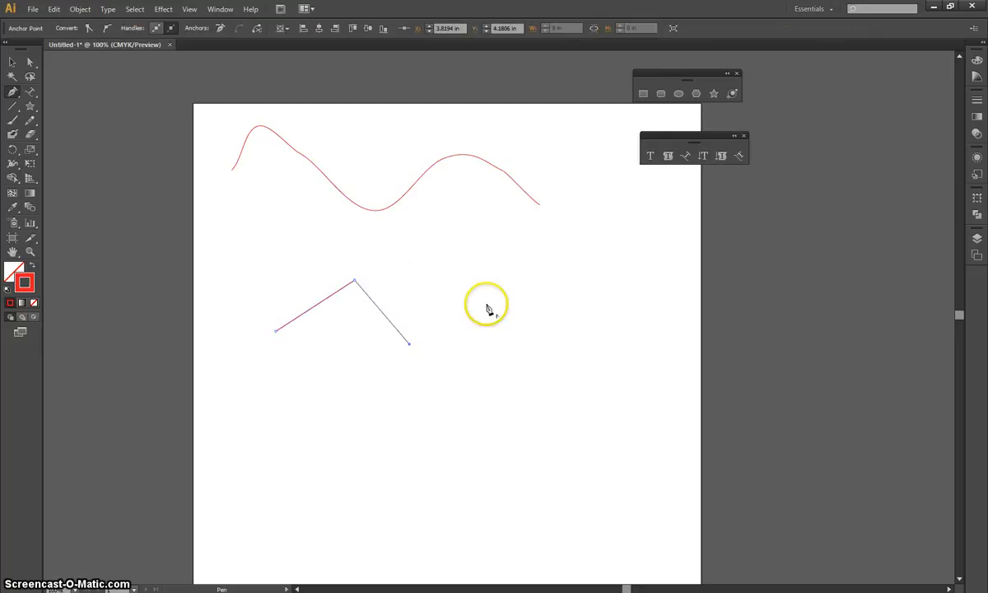
left_click(496, 291)
left_click(586, 368)
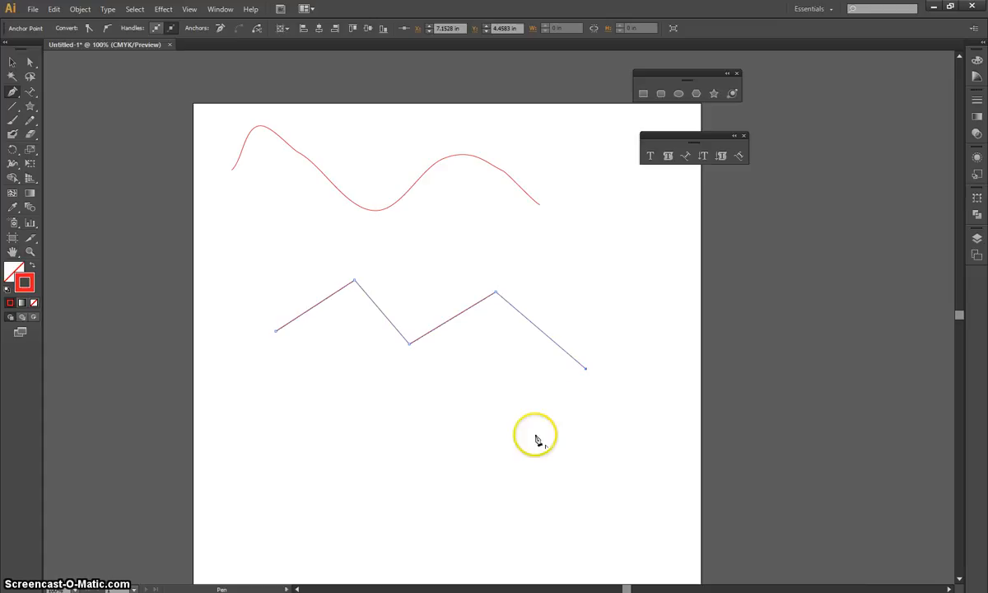
left_click(520, 448)
left_click(486, 397)
left_click(401, 439)
left_click(318, 410)
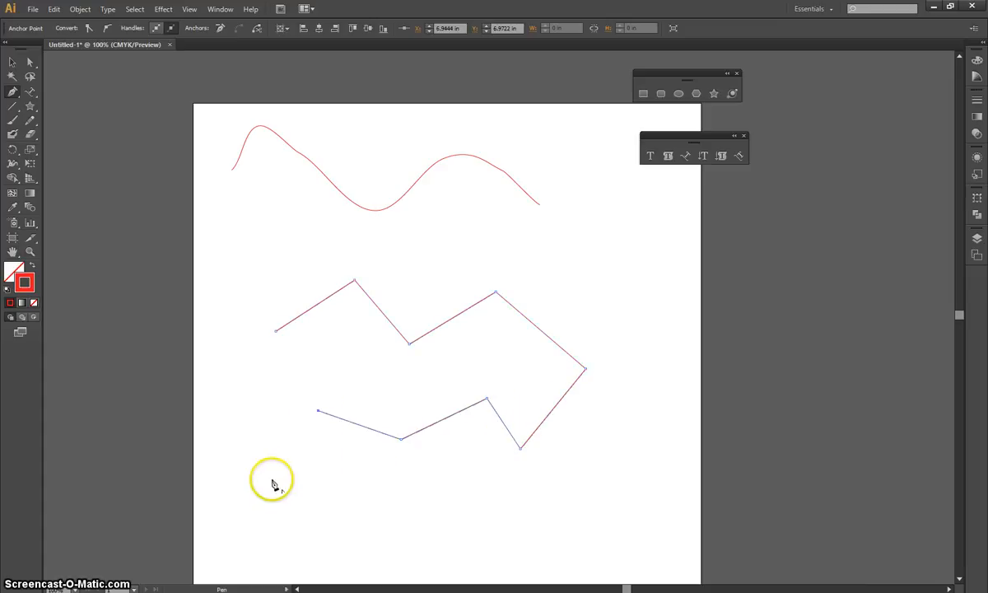
left_click(12, 63)
left_click(203, 213)
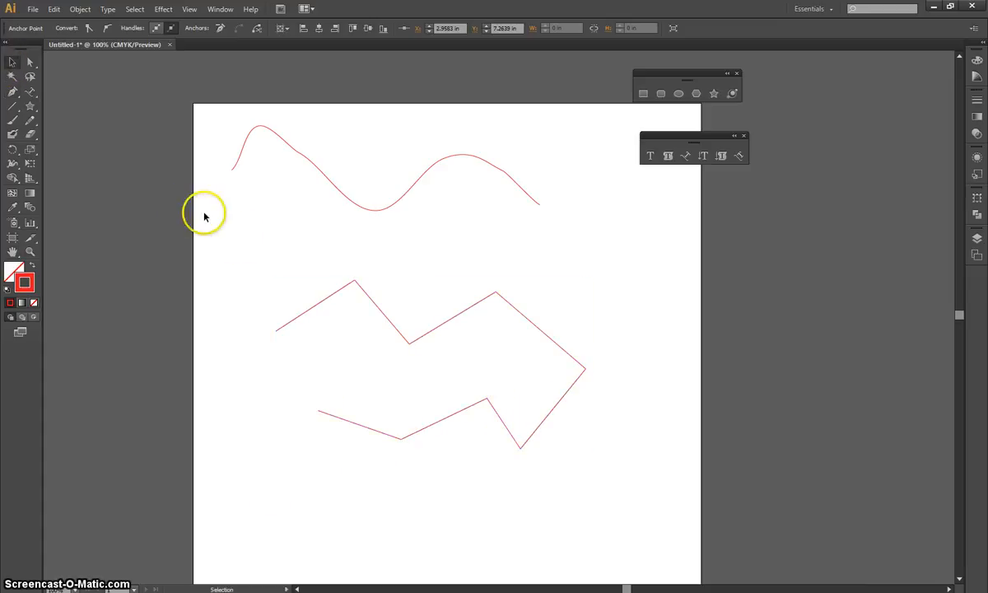
Draw an arched Pen path about 3 in wide below the zigzag, shaping its end point with long direction handles.
key("p")
left_click(257, 508)
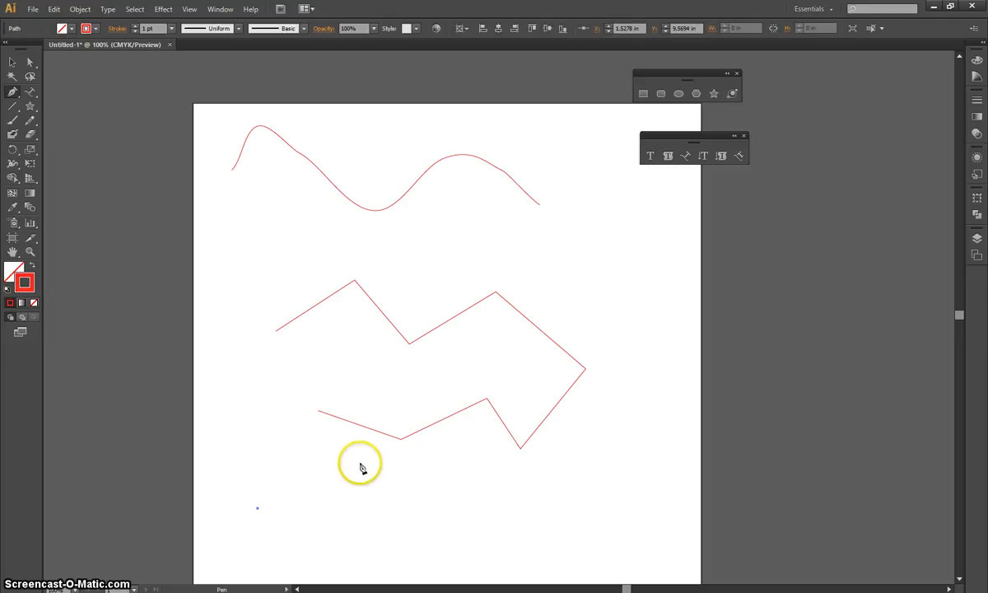
left_click_drag(384, 499, 461, 567)
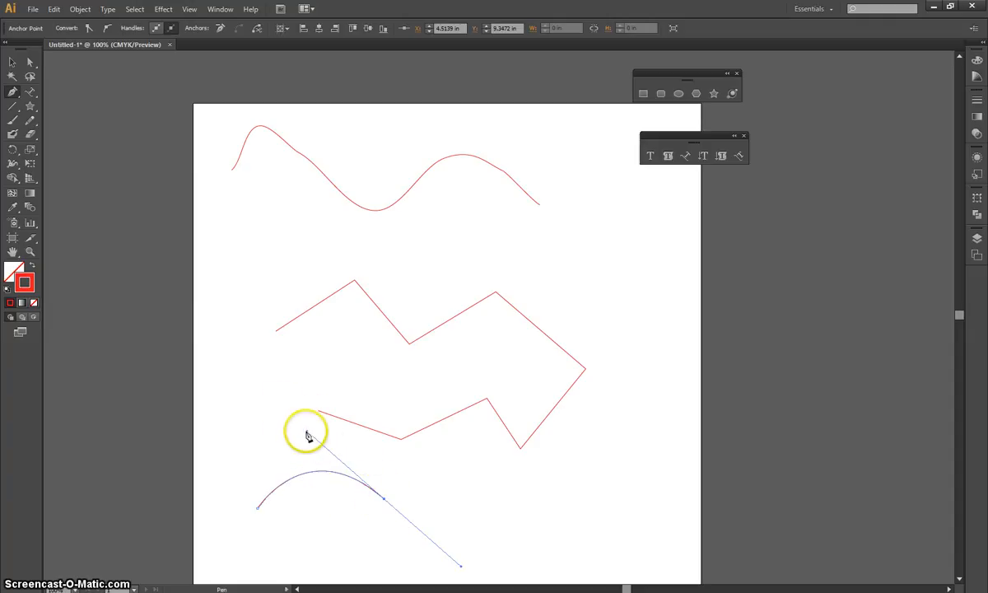
Make the arch taller and steeper by pulling its end point's upper direction handle upward.
left_click(30, 62)
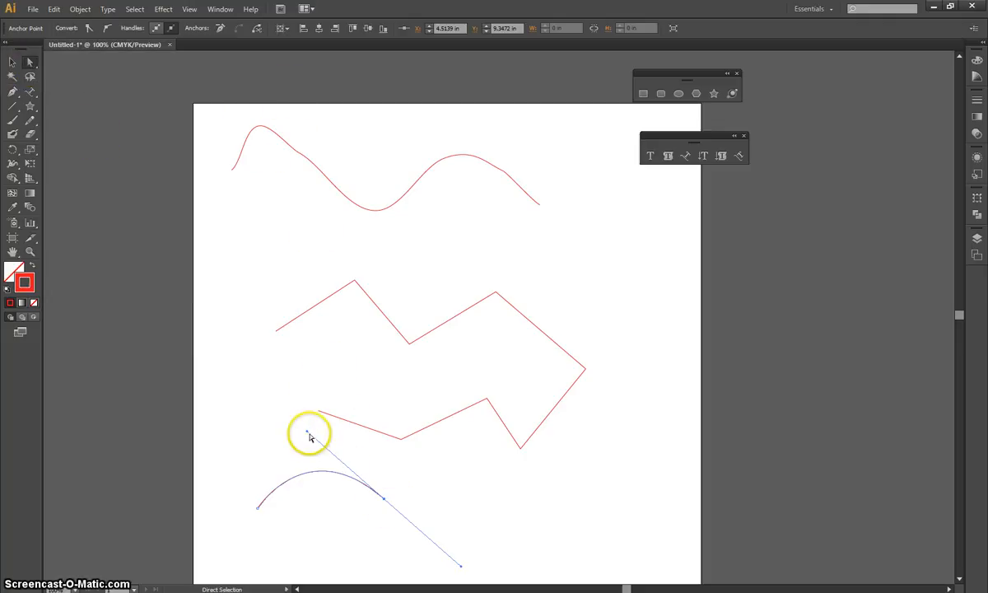
left_click_drag(308, 437, 316, 358)
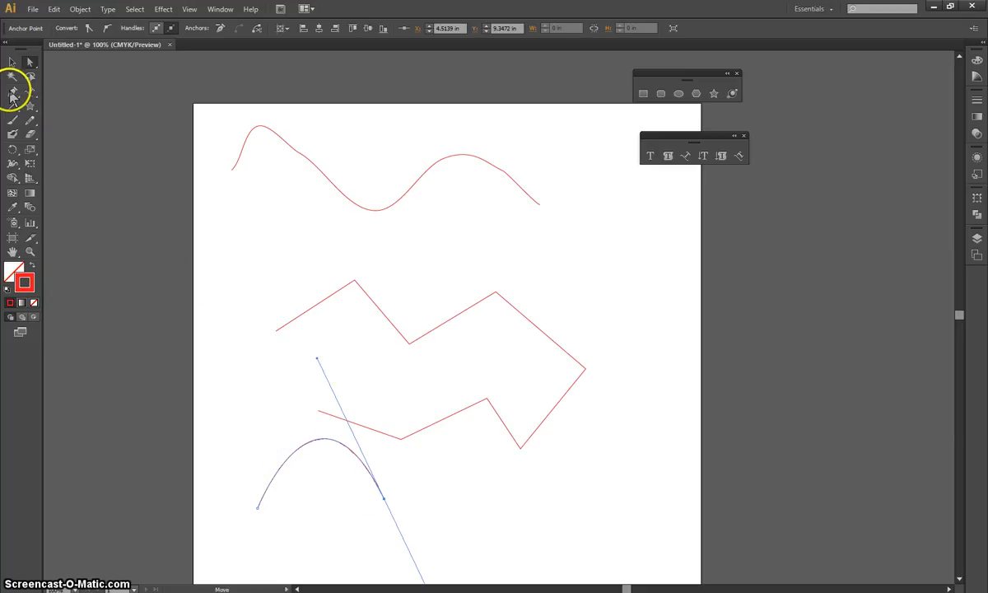
left_click(12, 93)
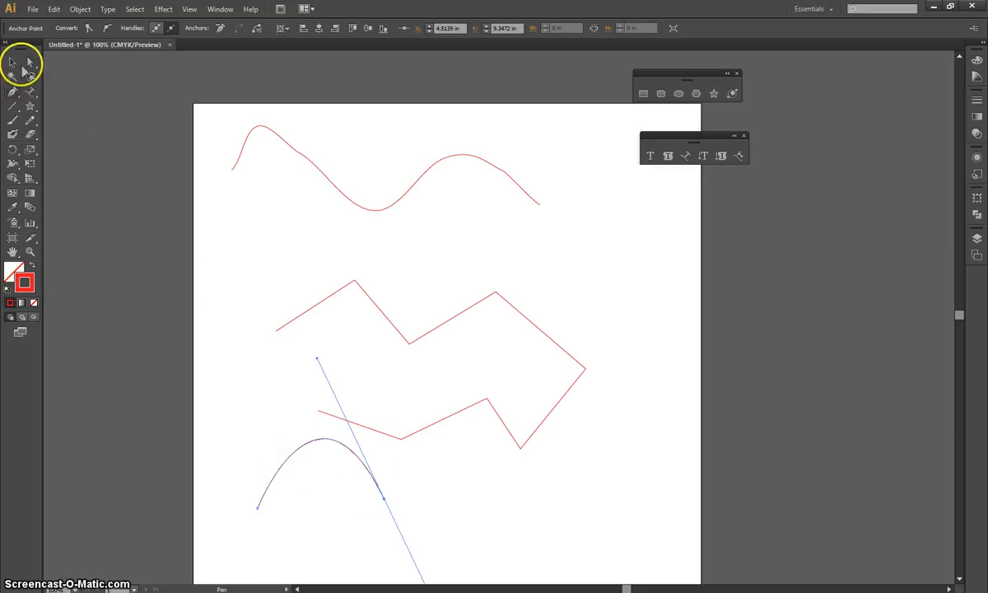
Deselect the arch and draw a U-shaped Pen curve about 2.6 in wide and 1.3 in high to its right.
left_click(13, 63)
left_click(99, 123)
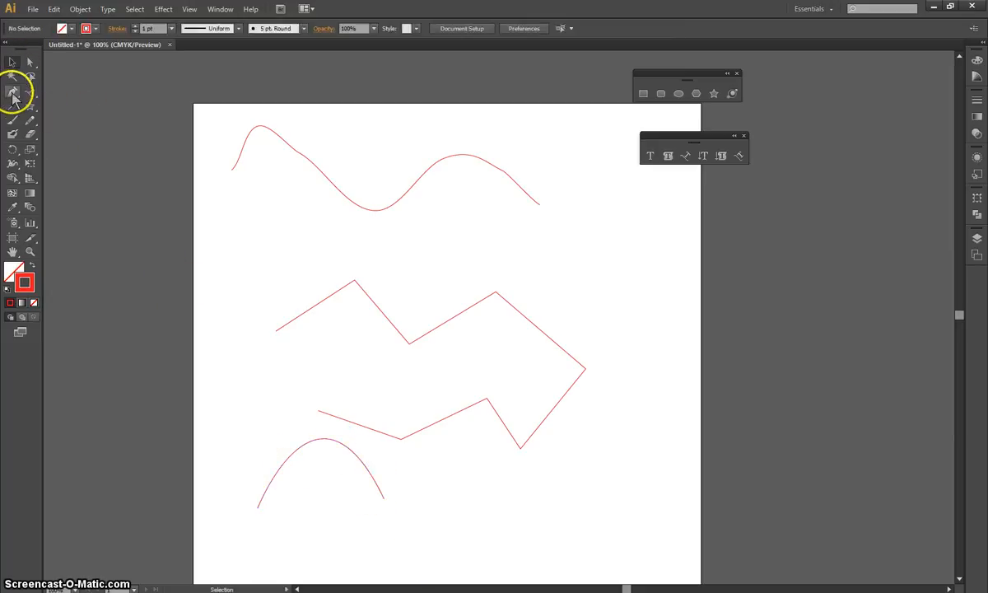
left_click(13, 94)
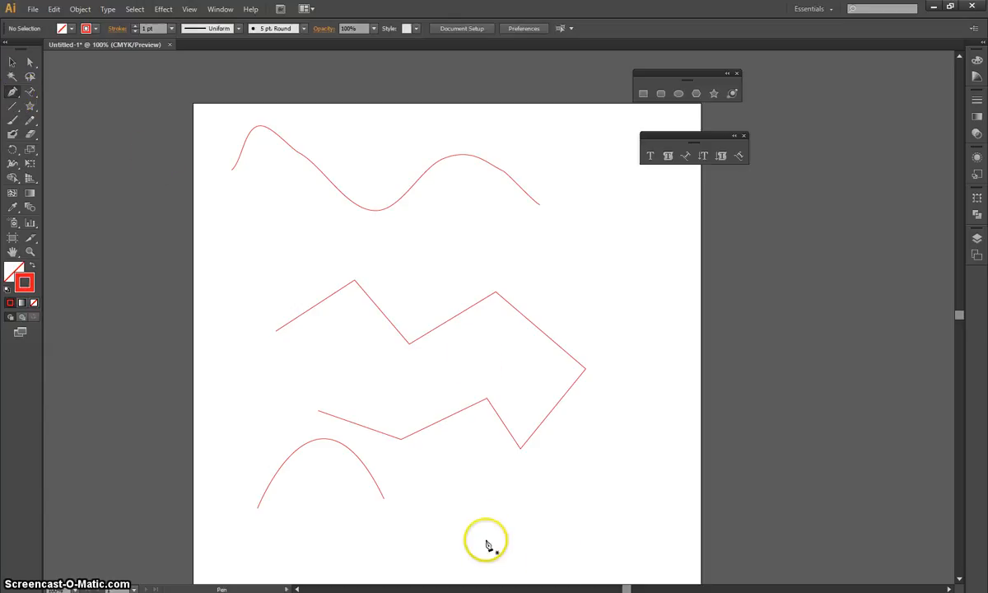
left_click_drag(481, 512, 481, 568)
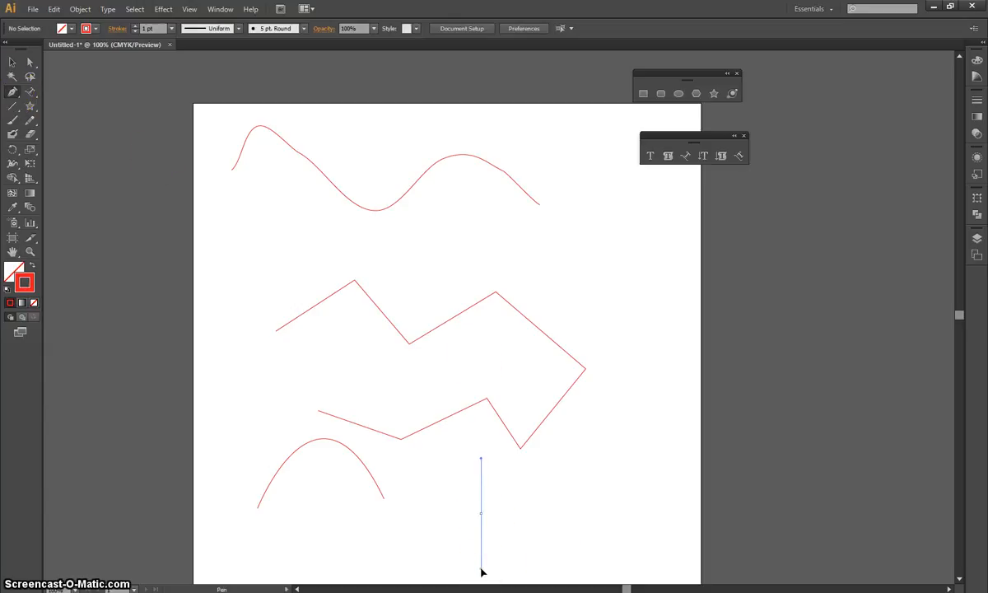
left_click_drag(482, 569, 485, 573)
left_click(591, 514)
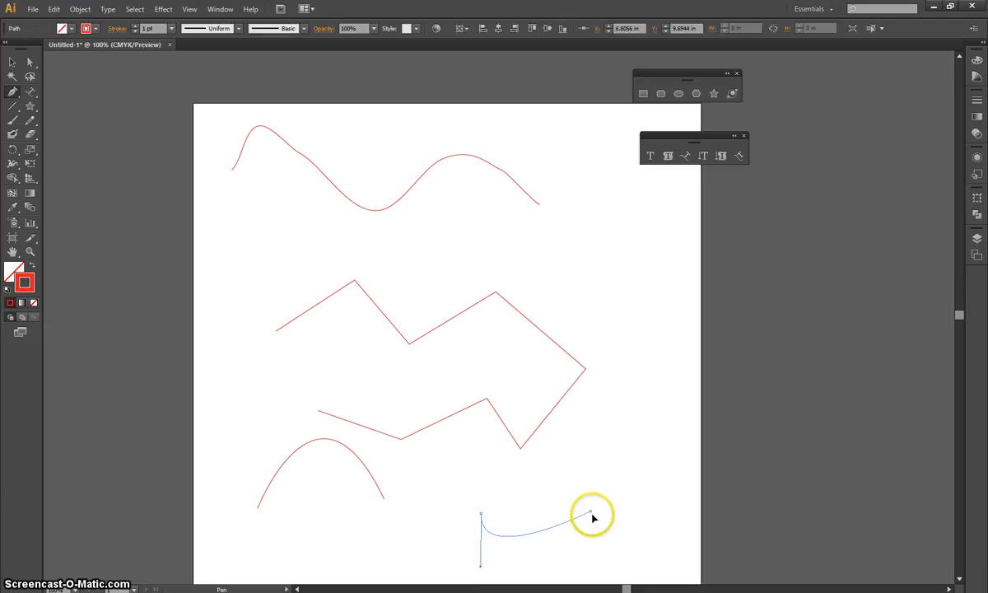
left_click_drag(593, 517, 610, 424)
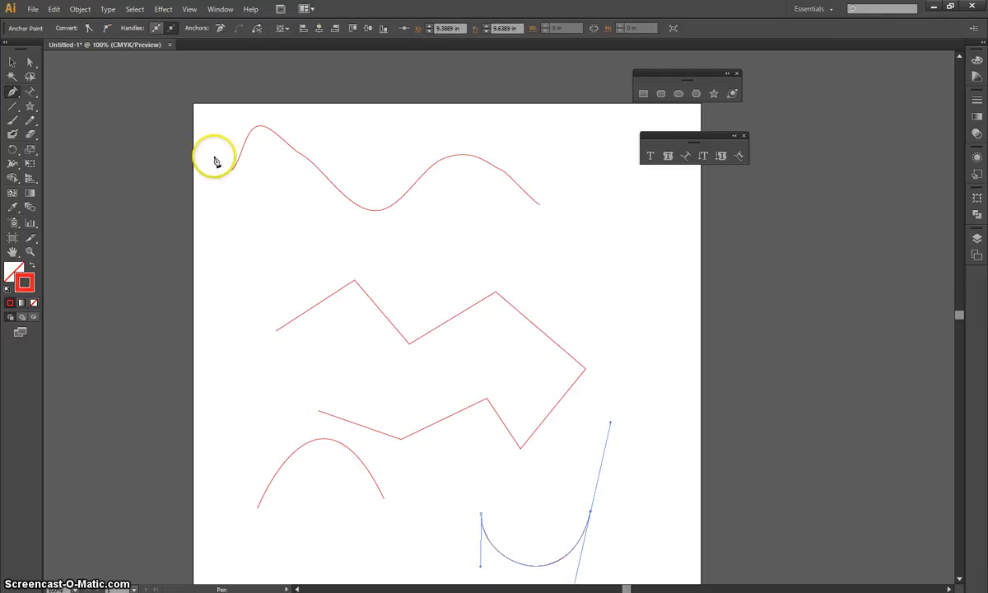
left_click_drag(209, 122, 411, 374)
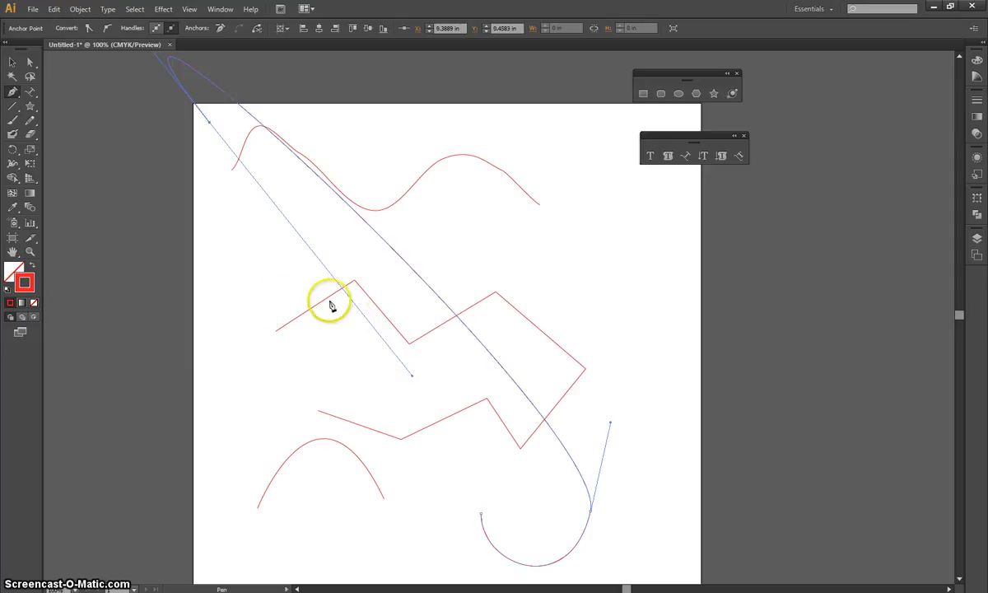
left_click(12, 61)
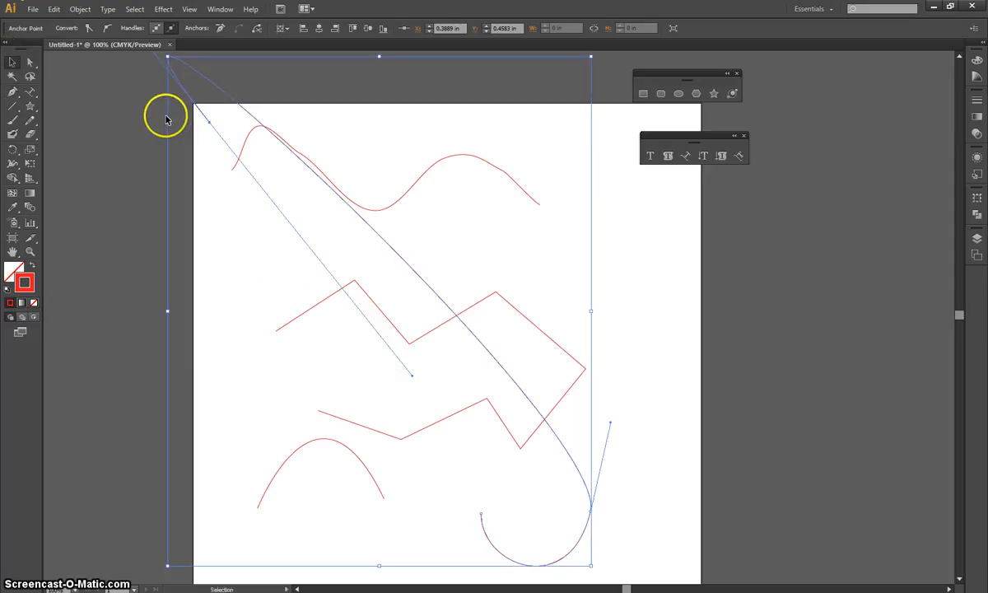
key("ctrl+z")
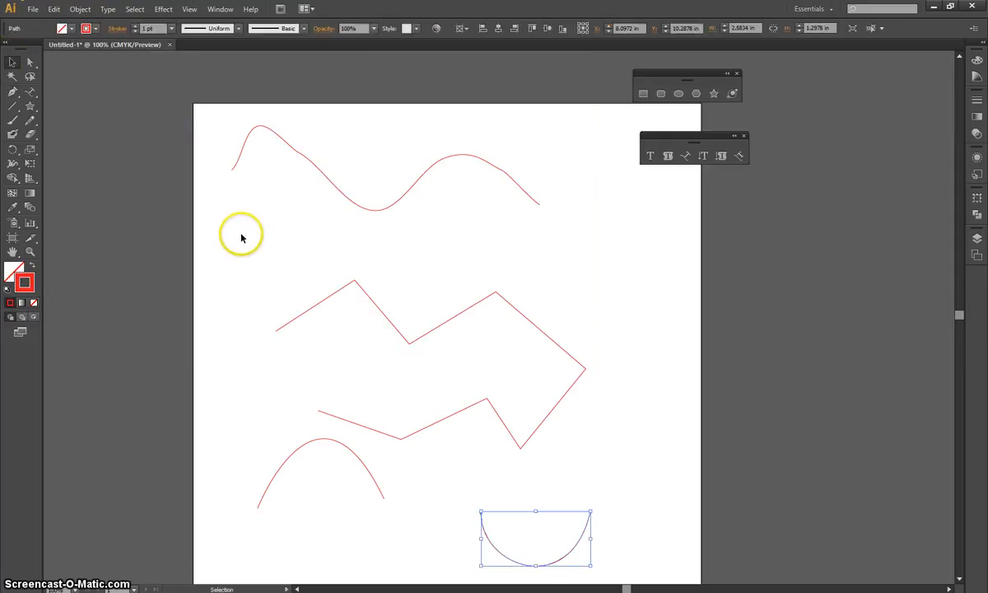
Delete all the practice paths so the artboard is empty.
left_click(239, 231)
left_click_drag(218, 126, 591, 555)
key("Delete")
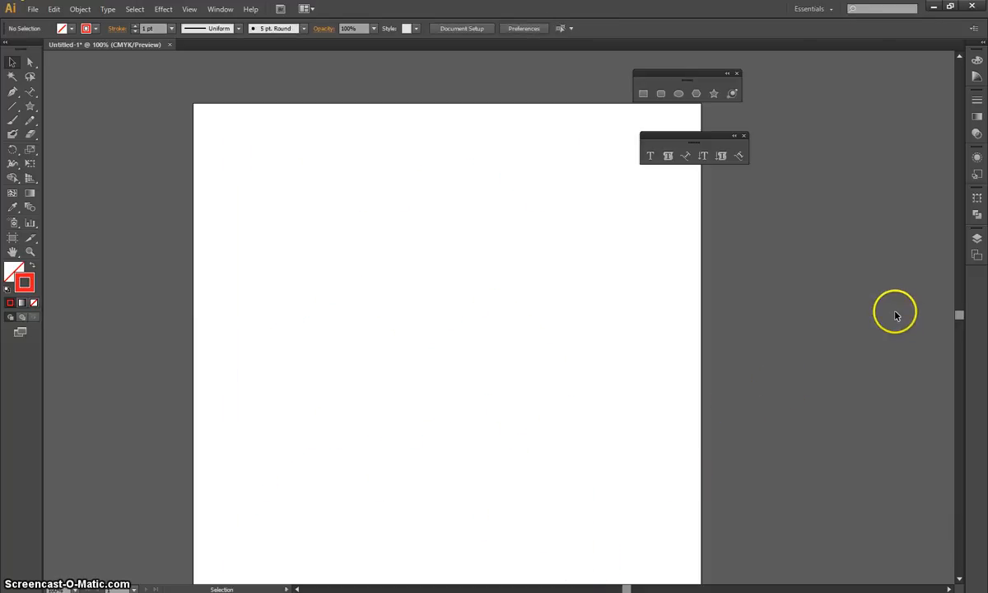
Add a second layer above Layer 1 and make Layer 1 the active layer.
left_click(978, 239)
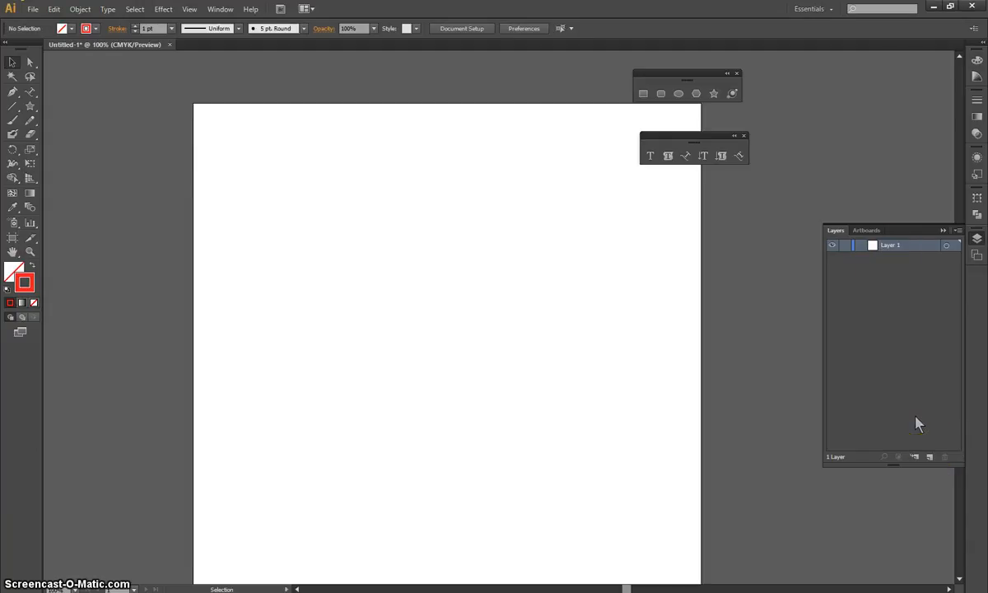
left_click(833, 247)
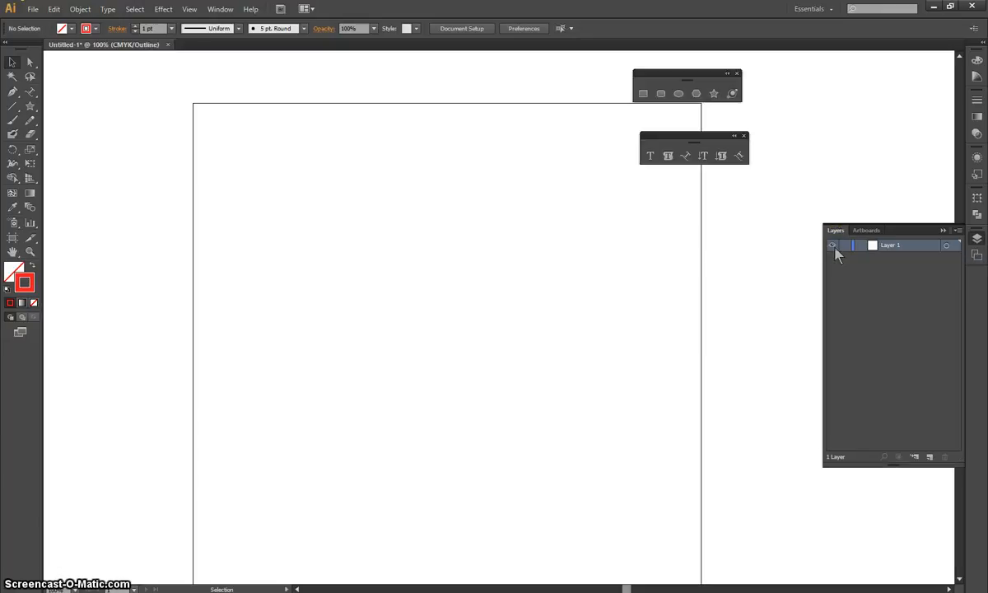
key("ctrl+y")
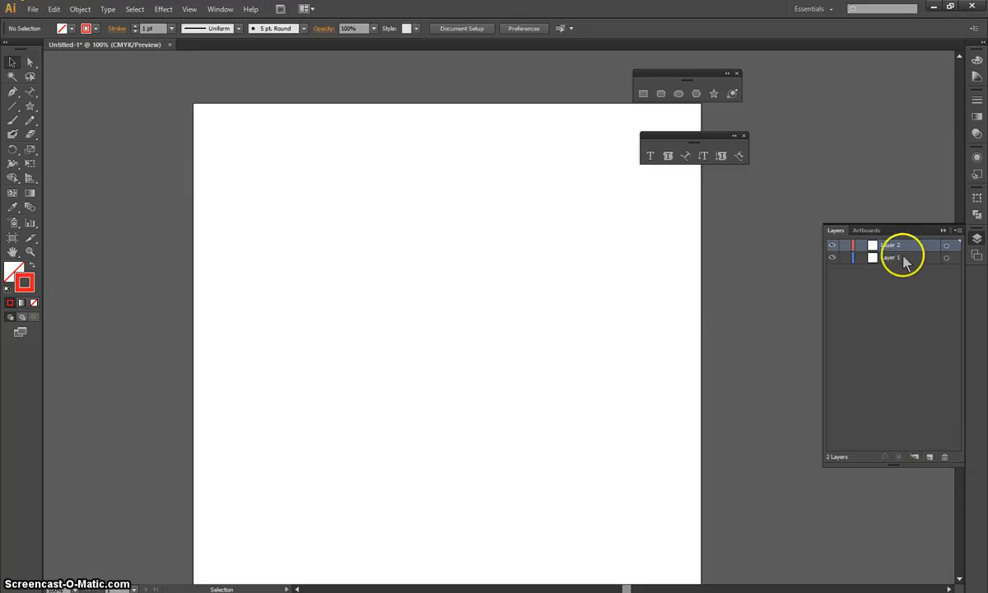
left_click(895, 259)
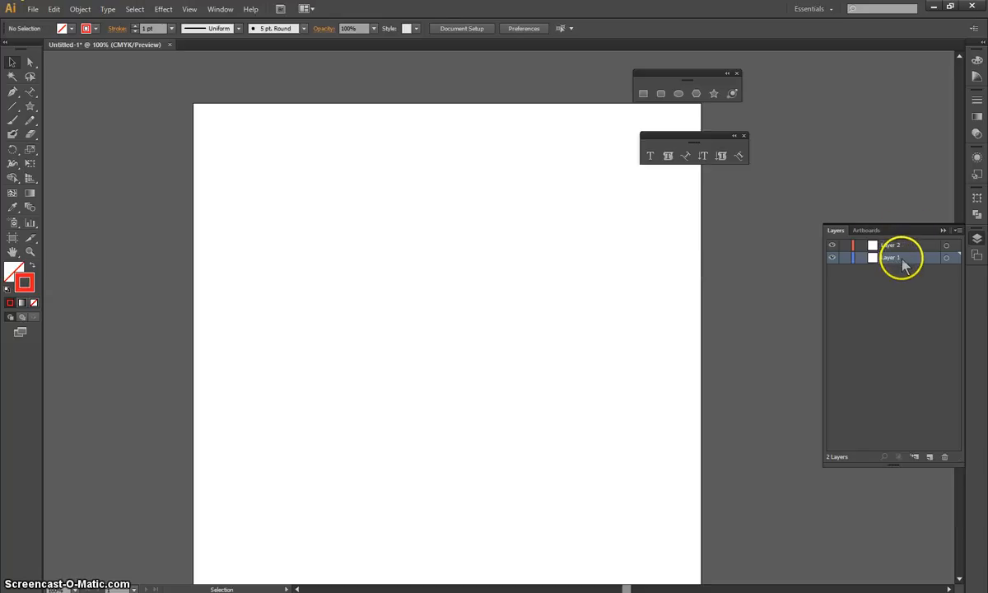
Place the 2000px-Rockstar_Games_logo image from the Desktop as a linked file on Layer 1.
left_click(33, 9)
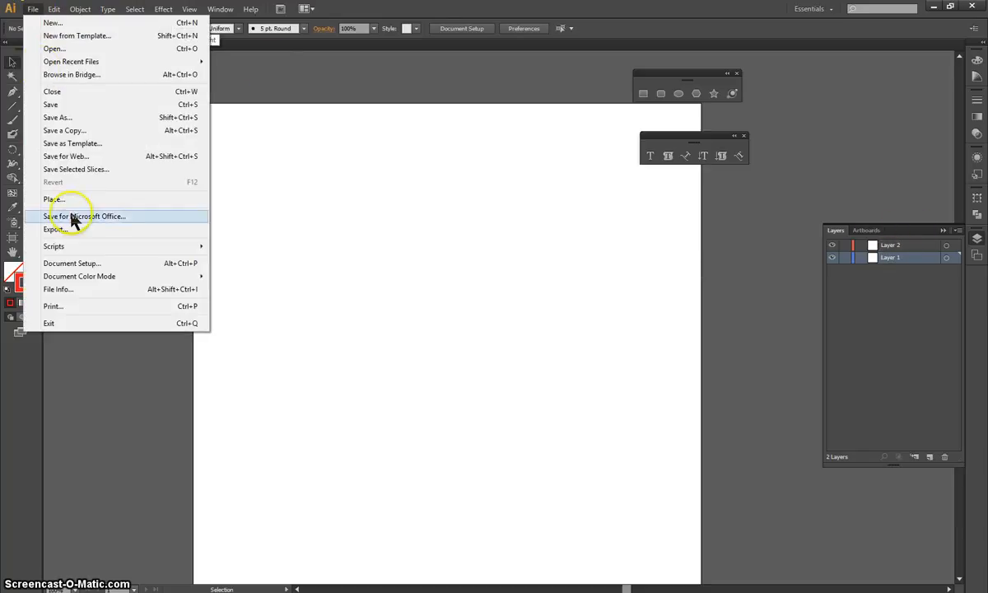
left_click(55, 199)
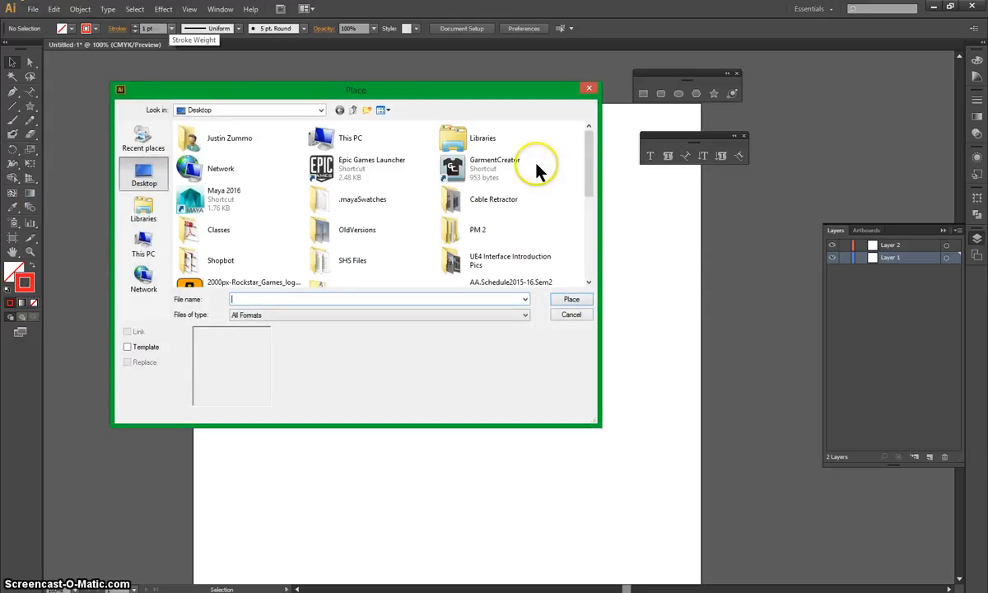
left_click_drag(591, 173, 569, 214)
left_click(280, 229)
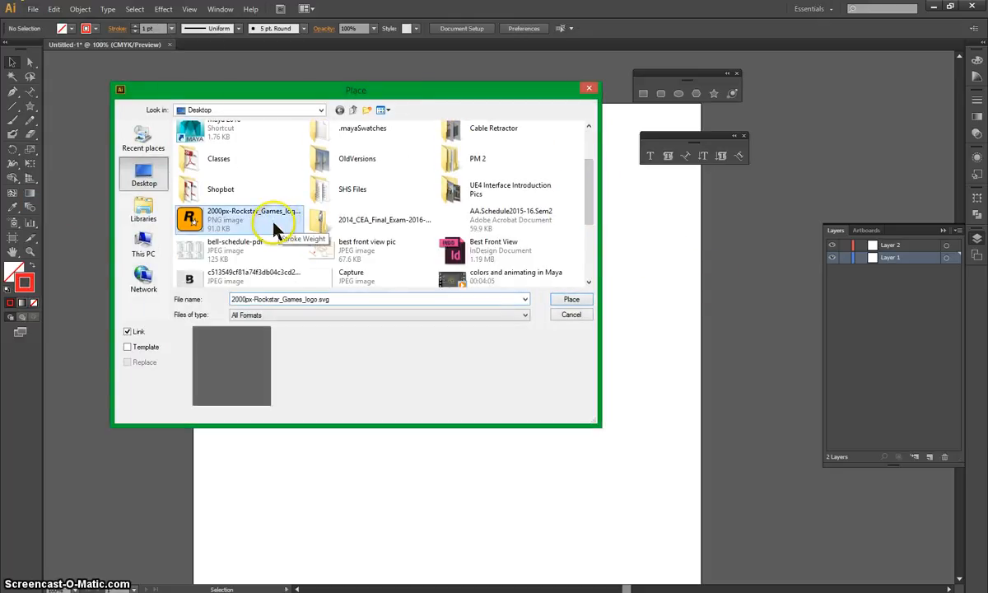
left_click(566, 298)
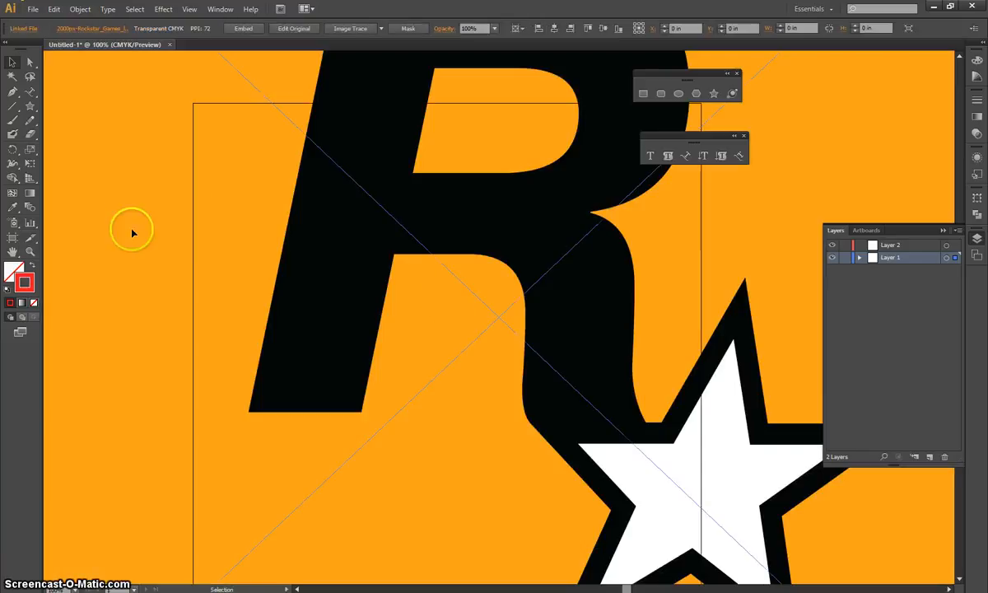
Scale the placed logo down proportionally to about half the artboard's width and move it to the centre of the artboard.
scroll(430, 304, "down", 3)
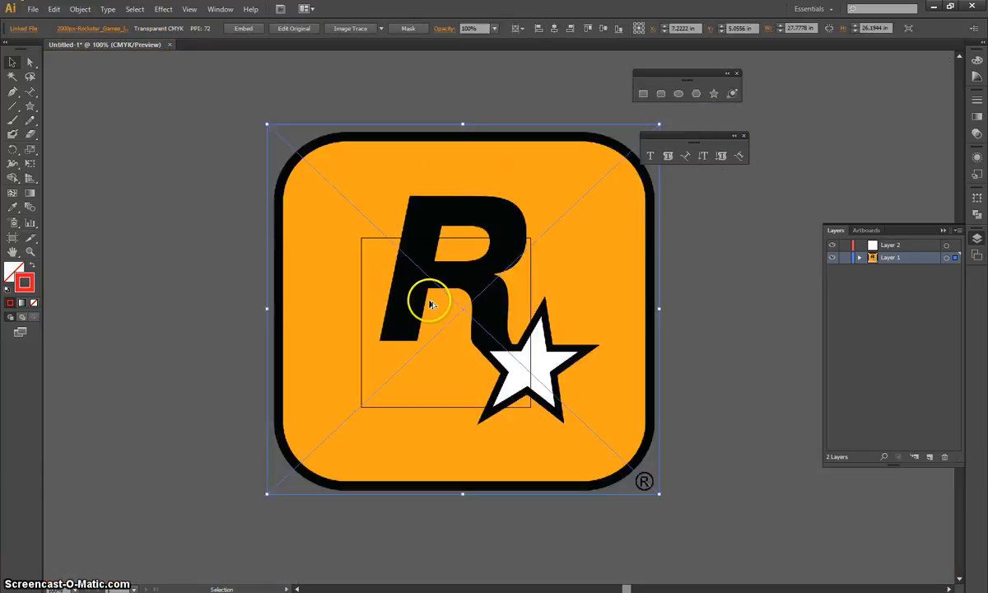
scroll(429, 305, "down", 2)
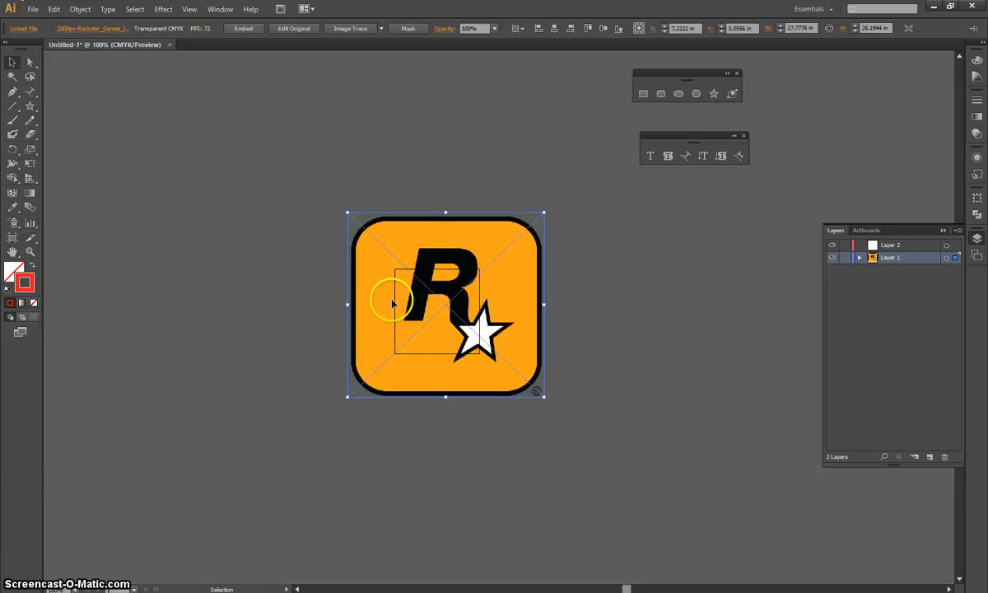
left_click_drag(348, 214, 468, 341)
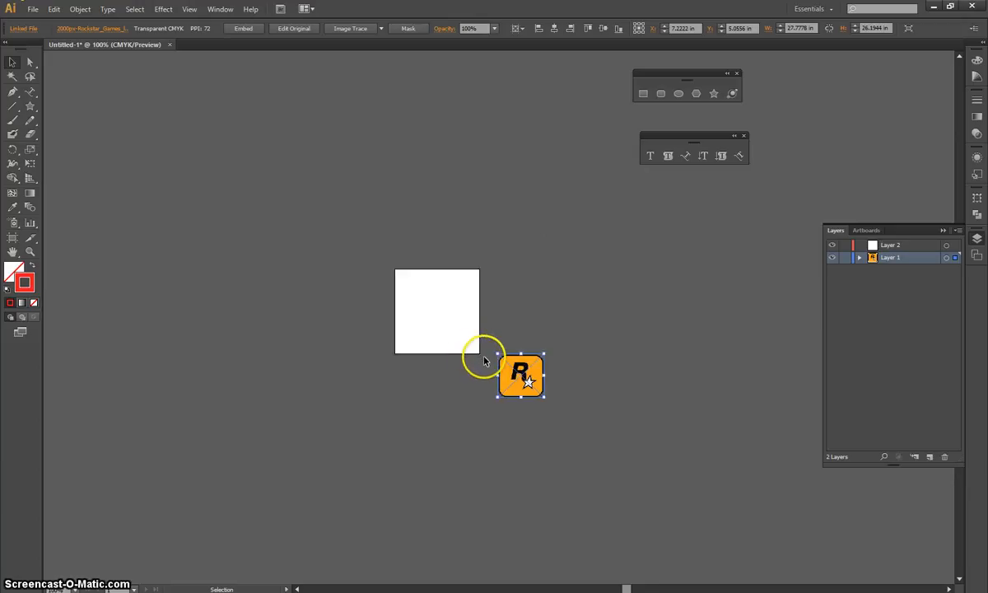
left_click_drag(418, 297, 419, 297)
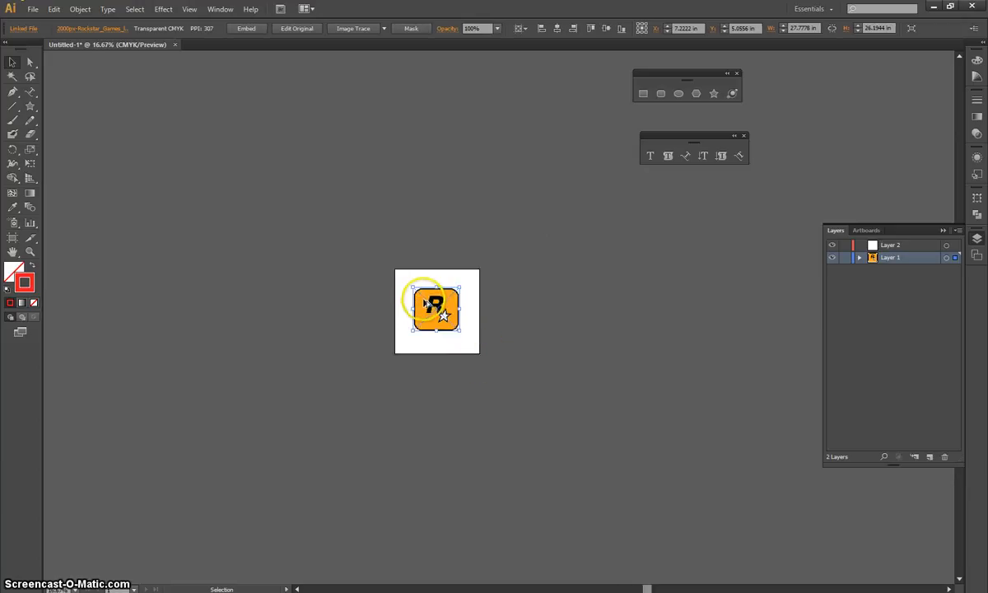
Lock Layer 1 with the logo on it and make Layer 2 the active layer.
scroll(420, 298, "up", 2)
scroll(432, 305, "up", 1)
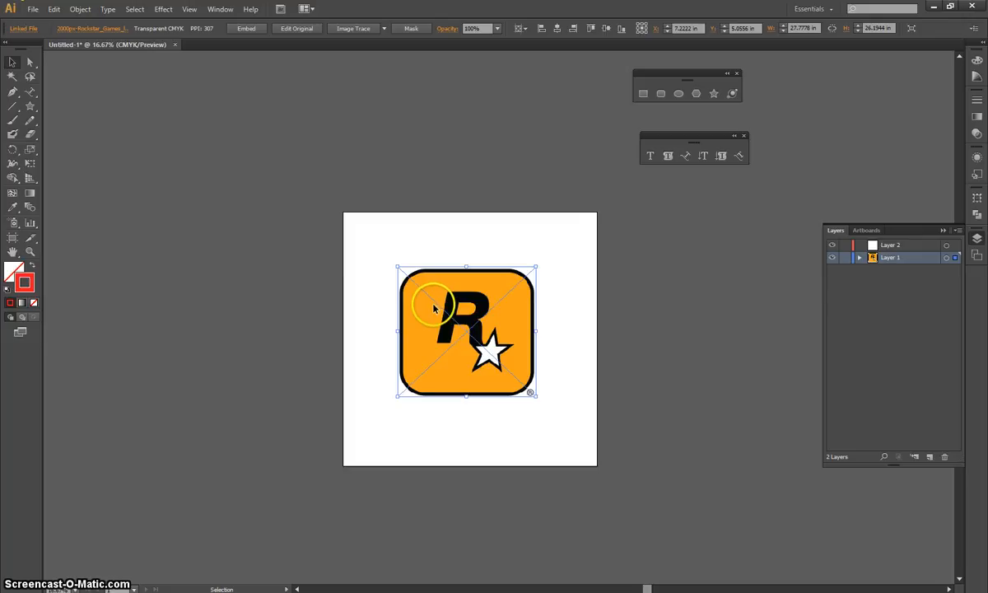
scroll(435, 308, "up", 1)
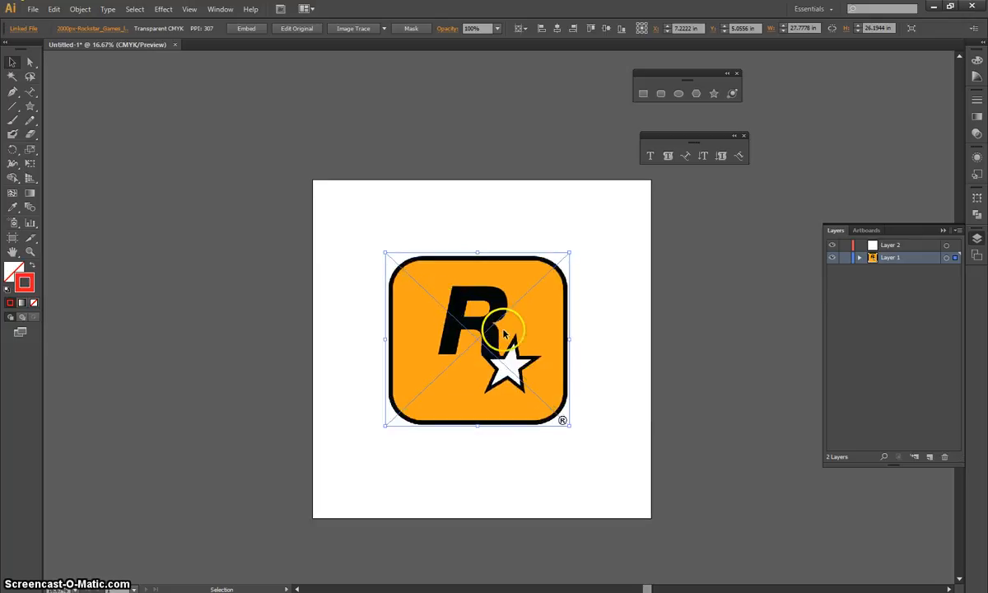
scroll(497, 336, "up", 1)
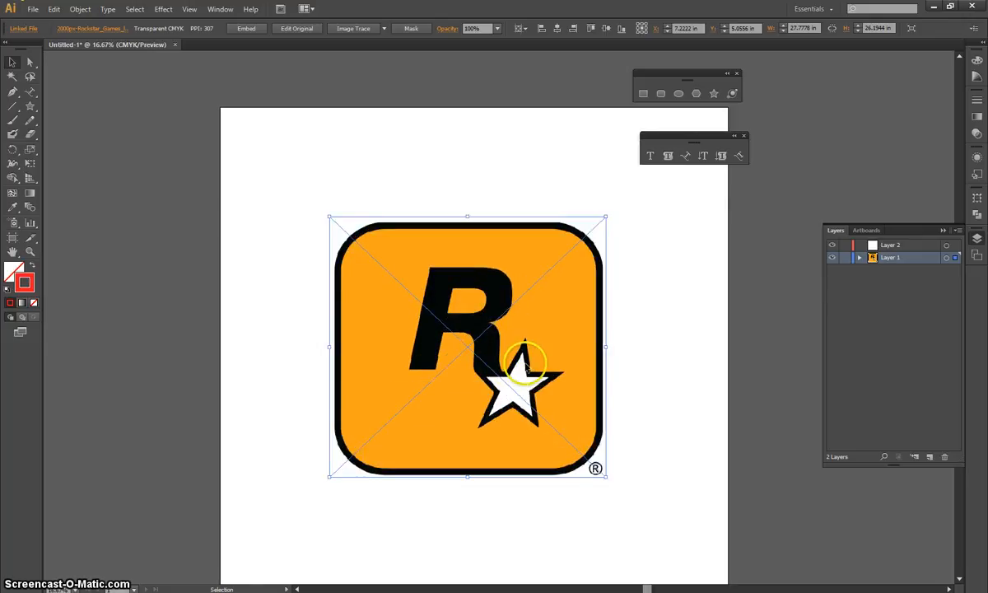
scroll(526, 362, "up", 1)
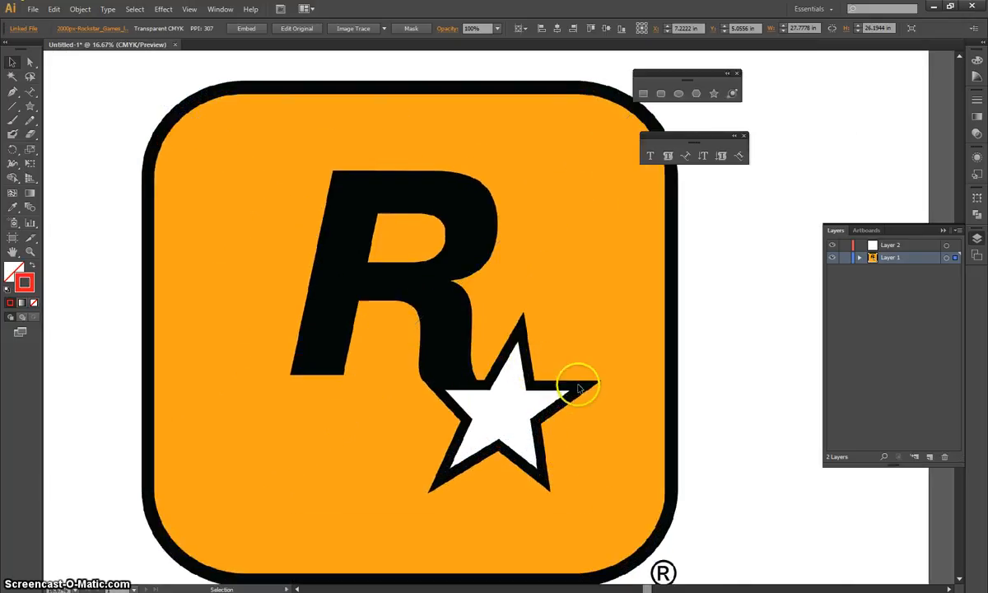
scroll(567, 374, "up", 1)
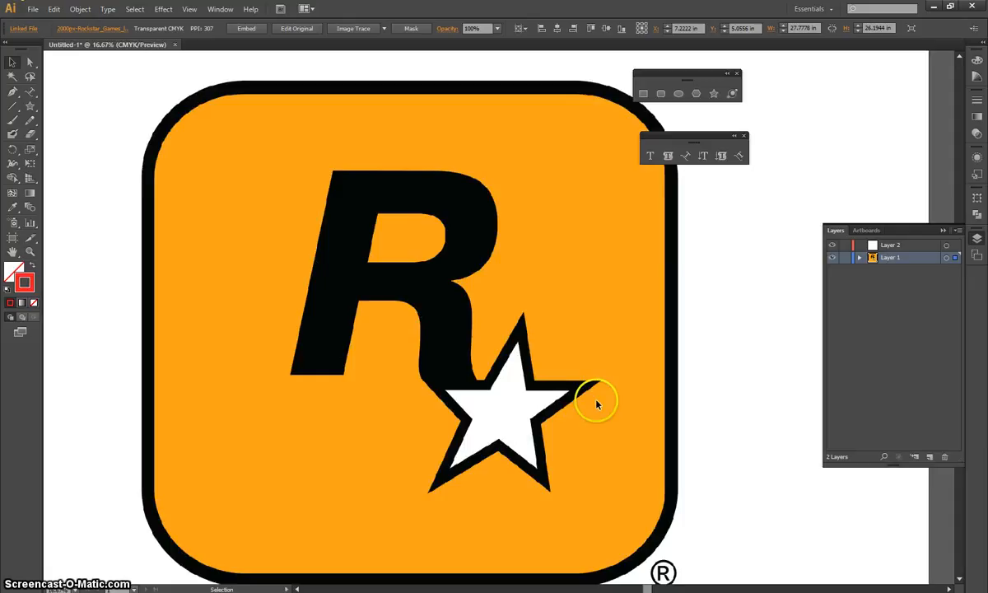
left_click(845, 257)
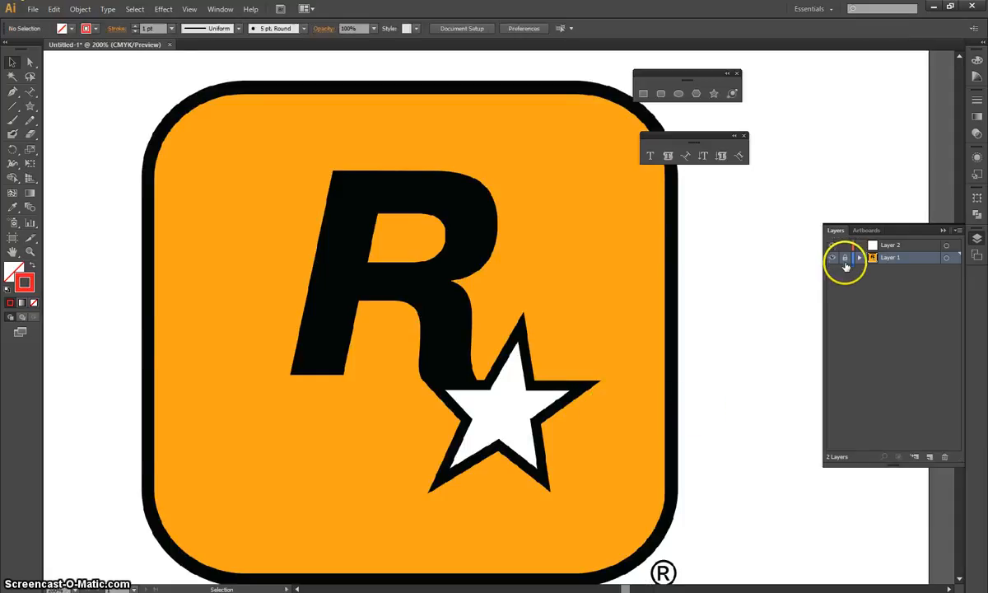
left_click(895, 245)
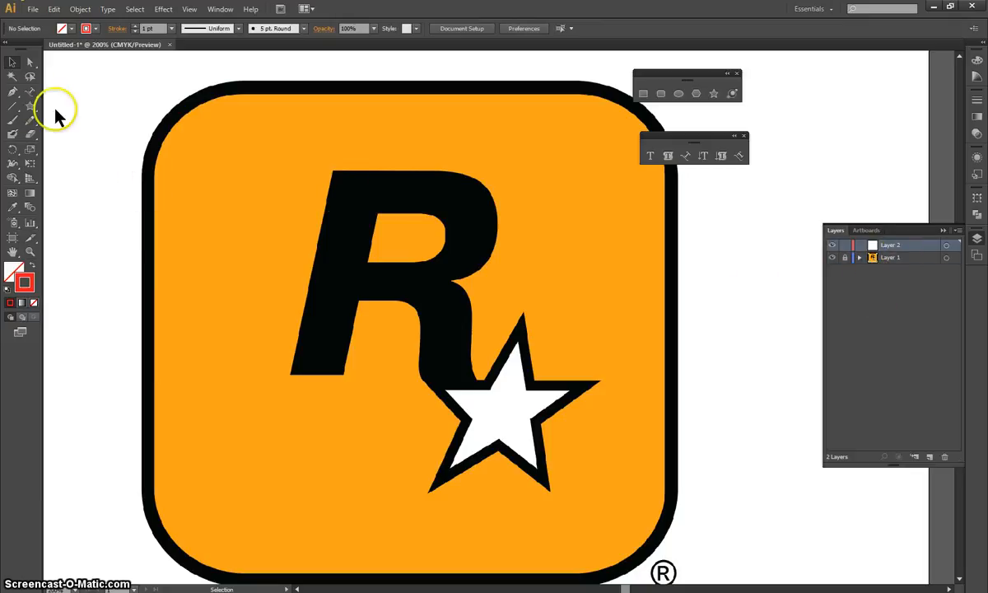
mouse_move(402, 236)
left_mouse_down()
mouse_move(435, 231)
mouse_move(399, 166)
mouse_move(342, 196)
mouse_move(451, 281)
left_mouse_up()
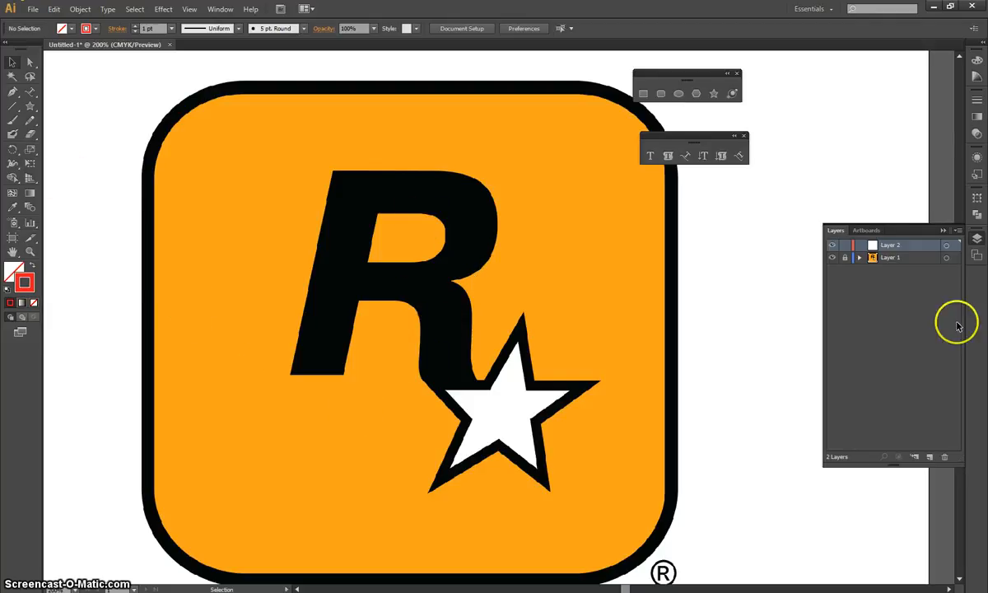
left_click(29, 105)
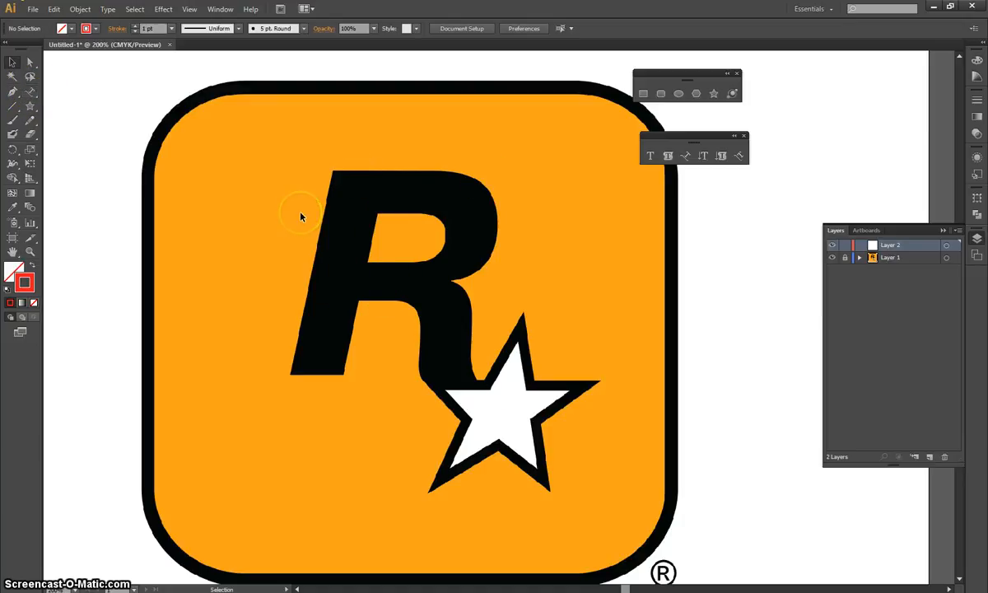
left_click(30, 65)
left_click(30, 64)
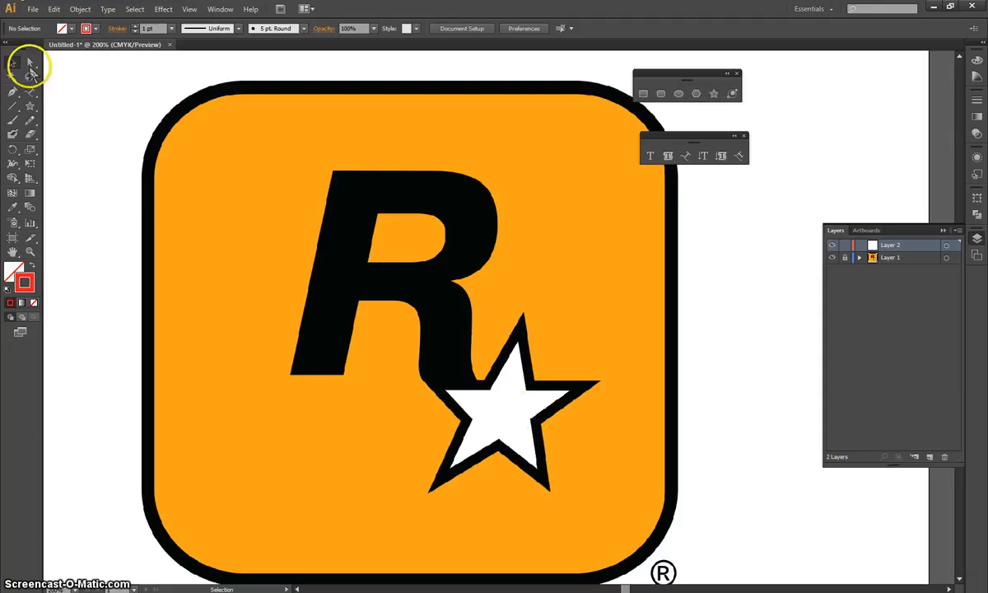